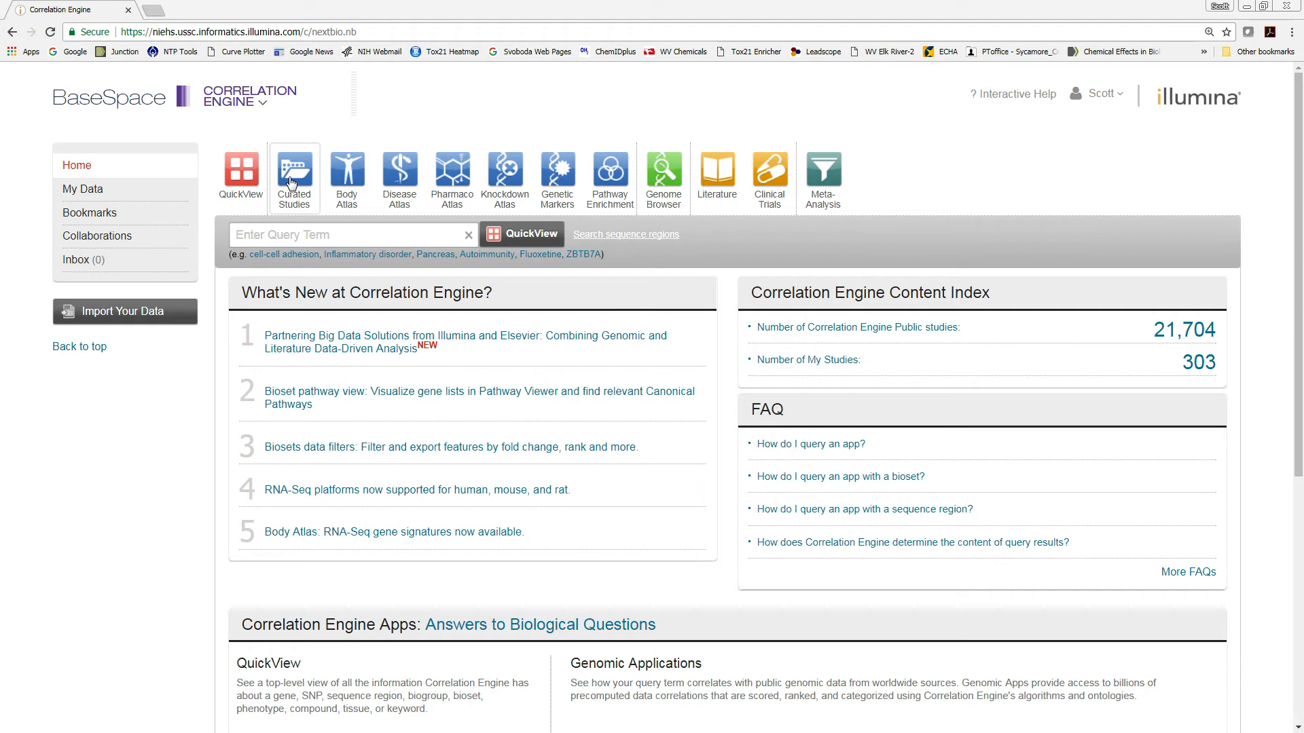
Step: Search the Curated Studies for the compound Phenobarbital
click(277, 235)
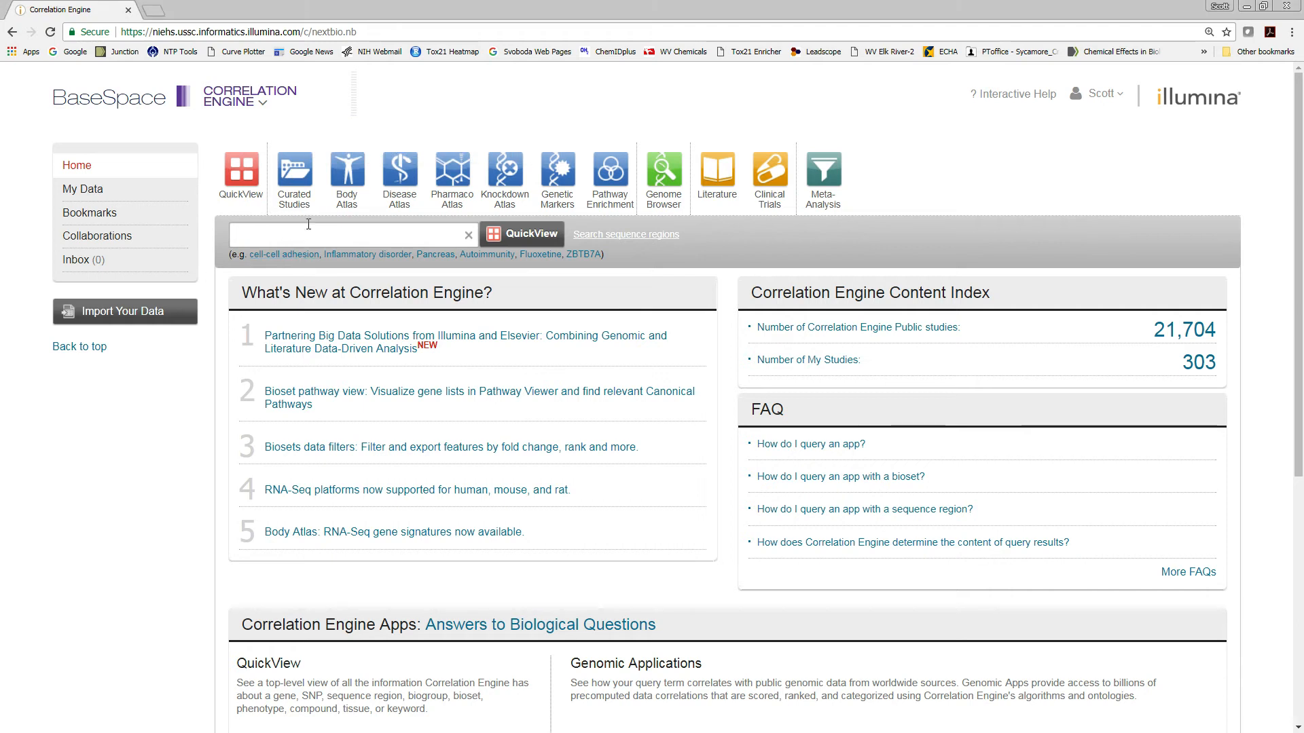
click(299, 185)
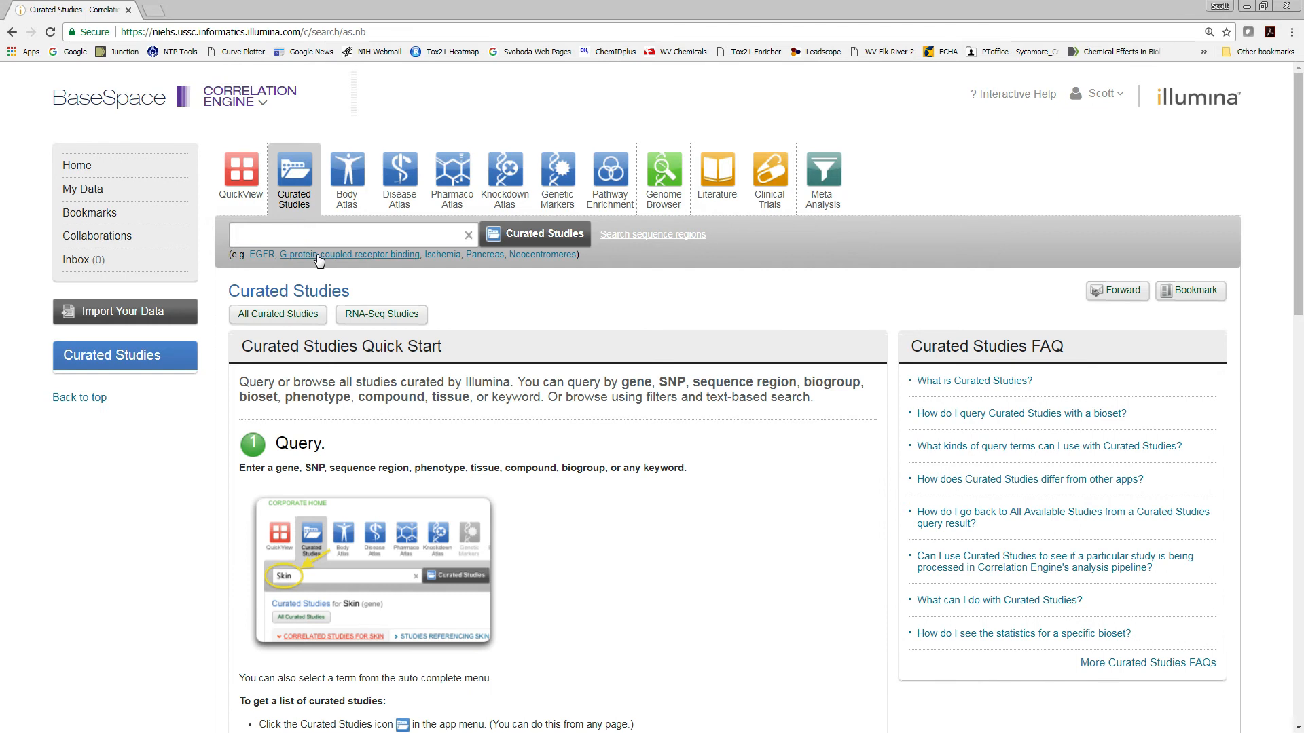
text(phenobarbtial)
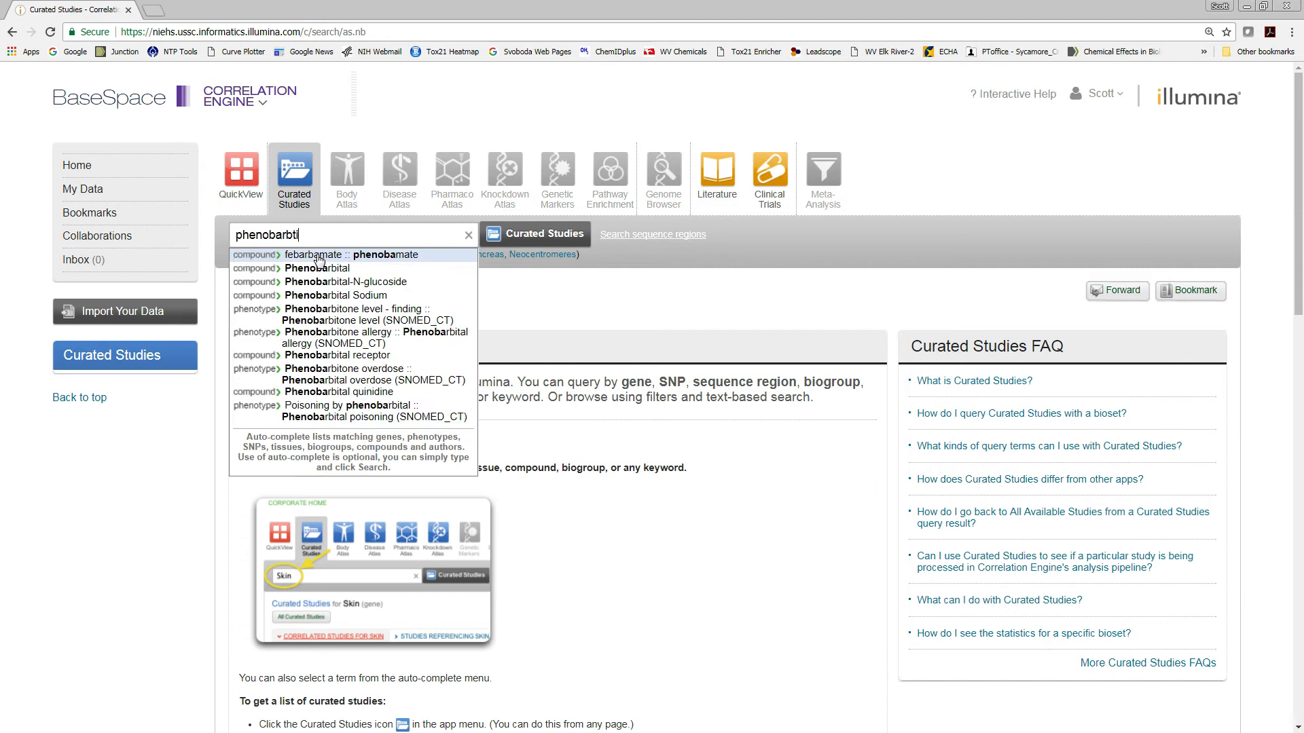
key(BackSpace)
key(BackSpace)
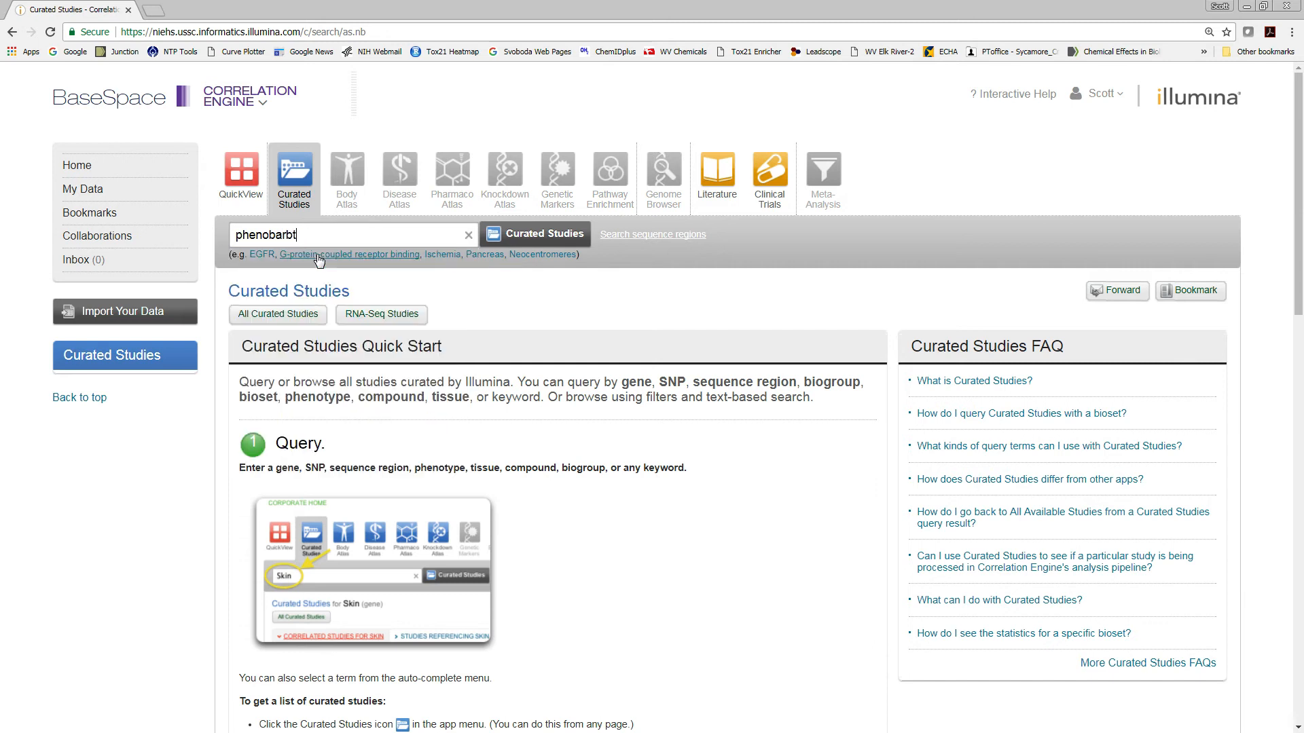
key(BackSpace)
text(ital)
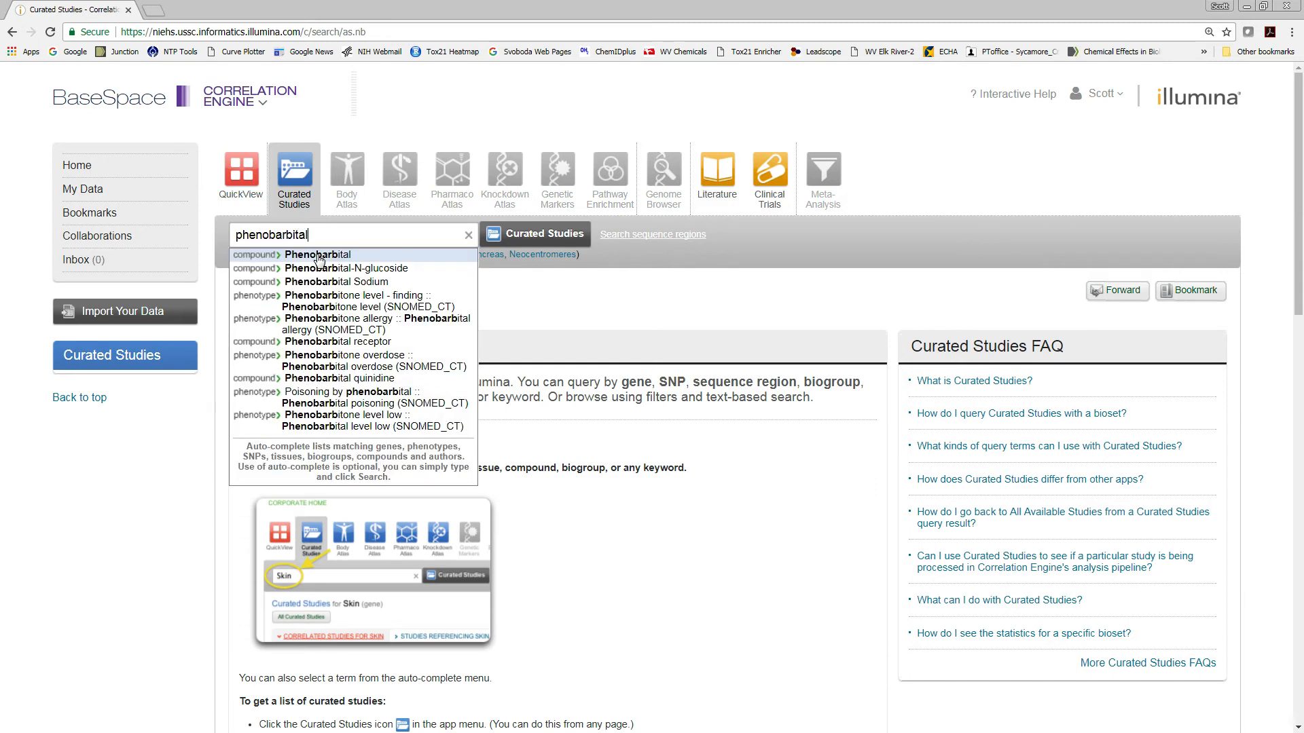
scroll(319, 259, down, 1)
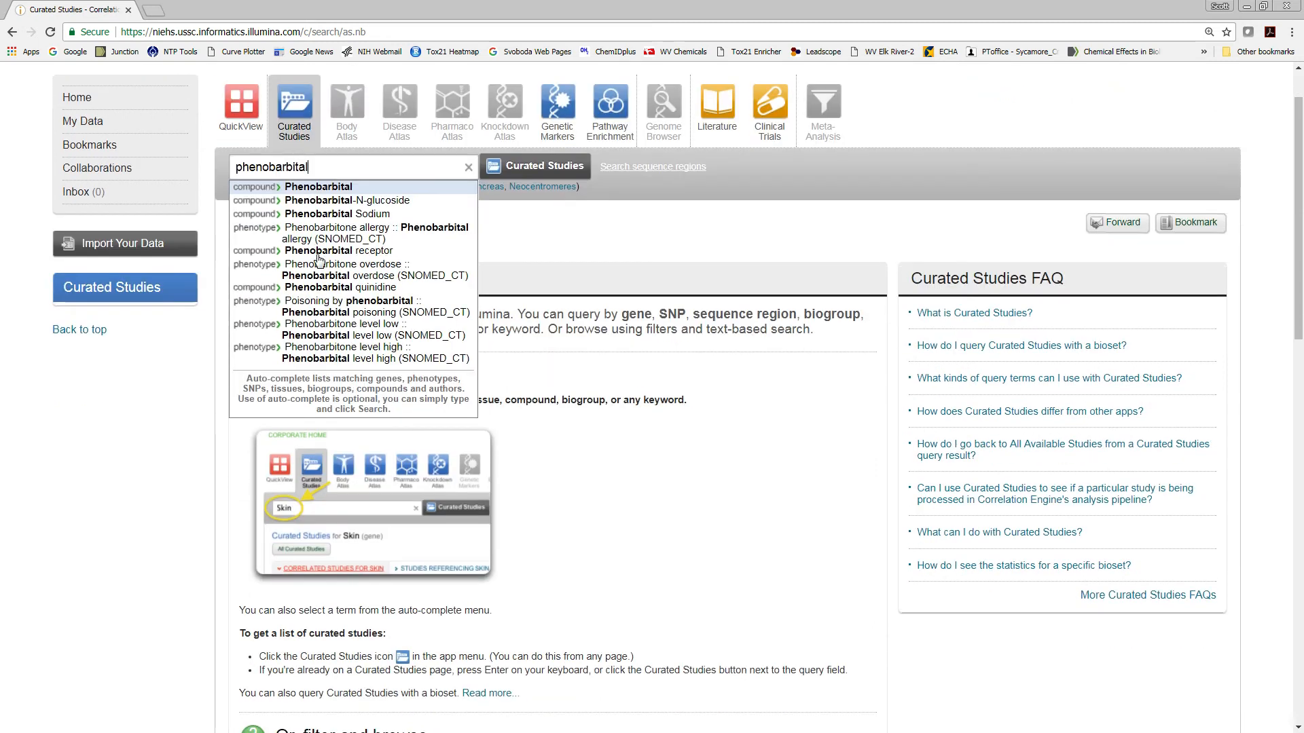
click(309, 188)
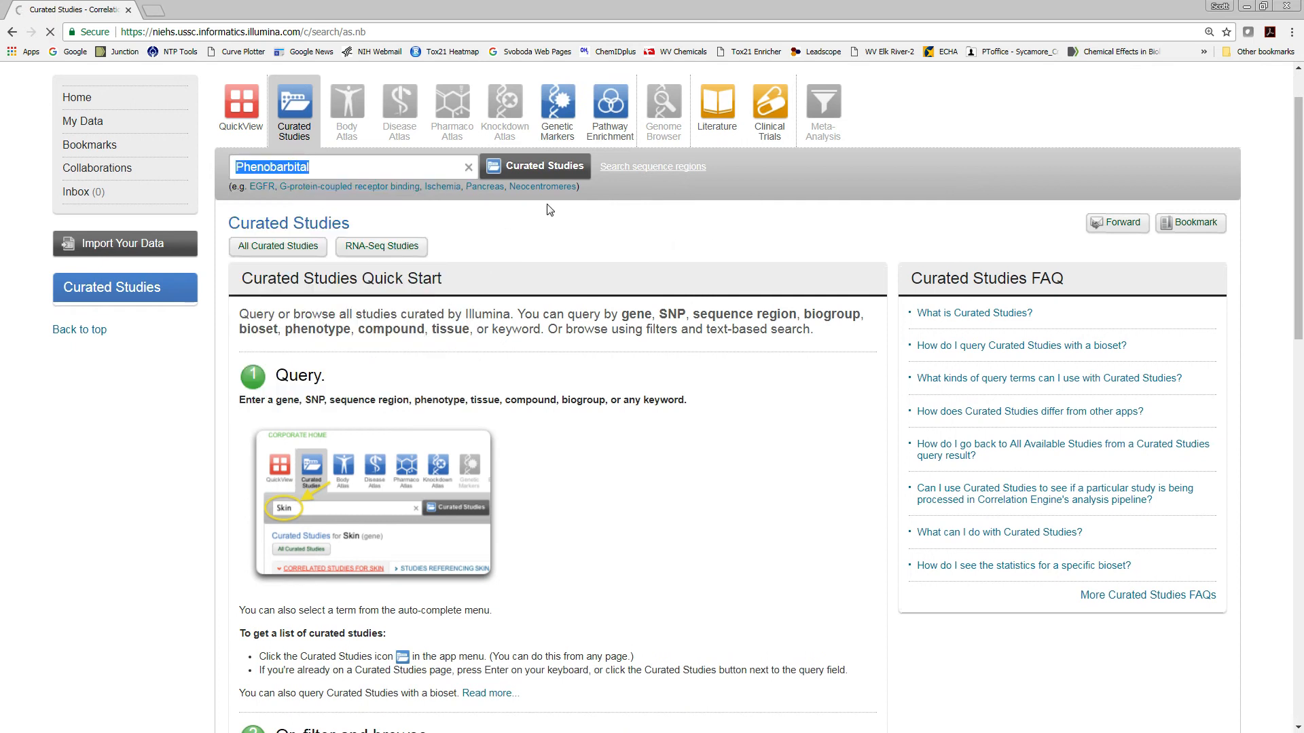
click(554, 171)
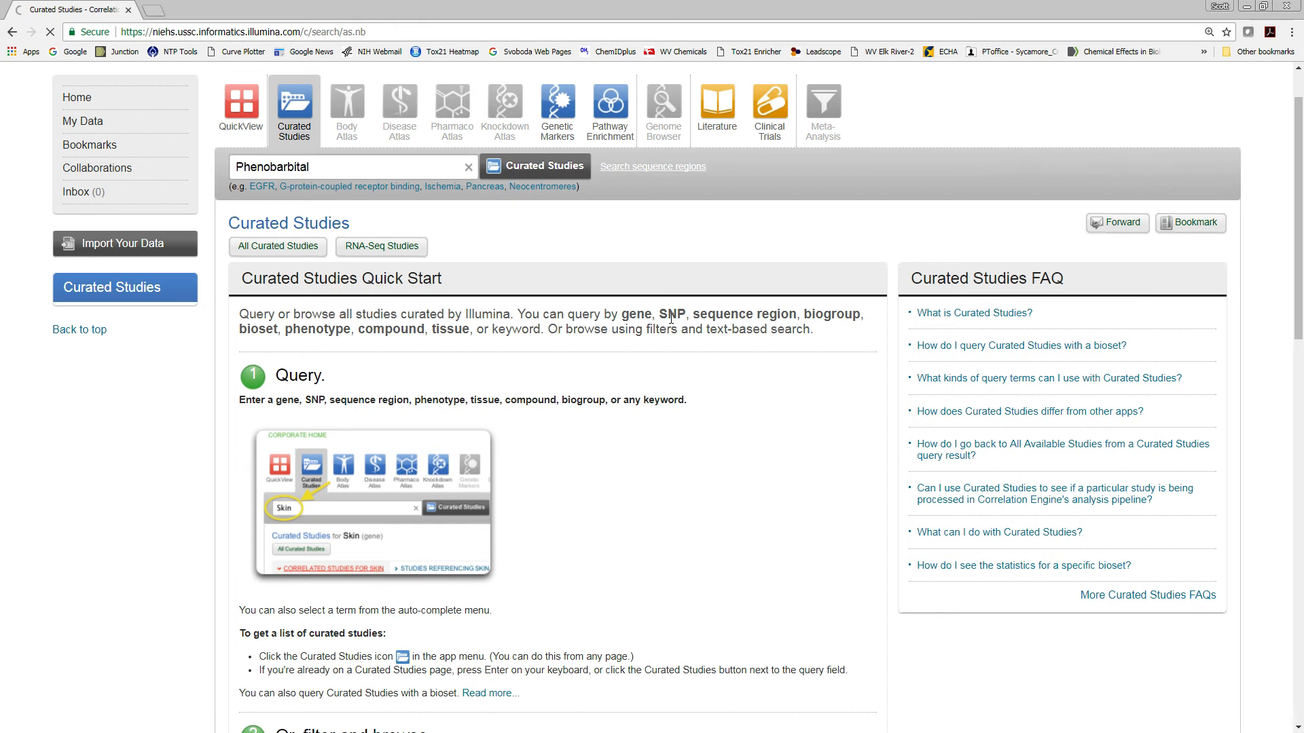
scroll(588, 310, up, 1)
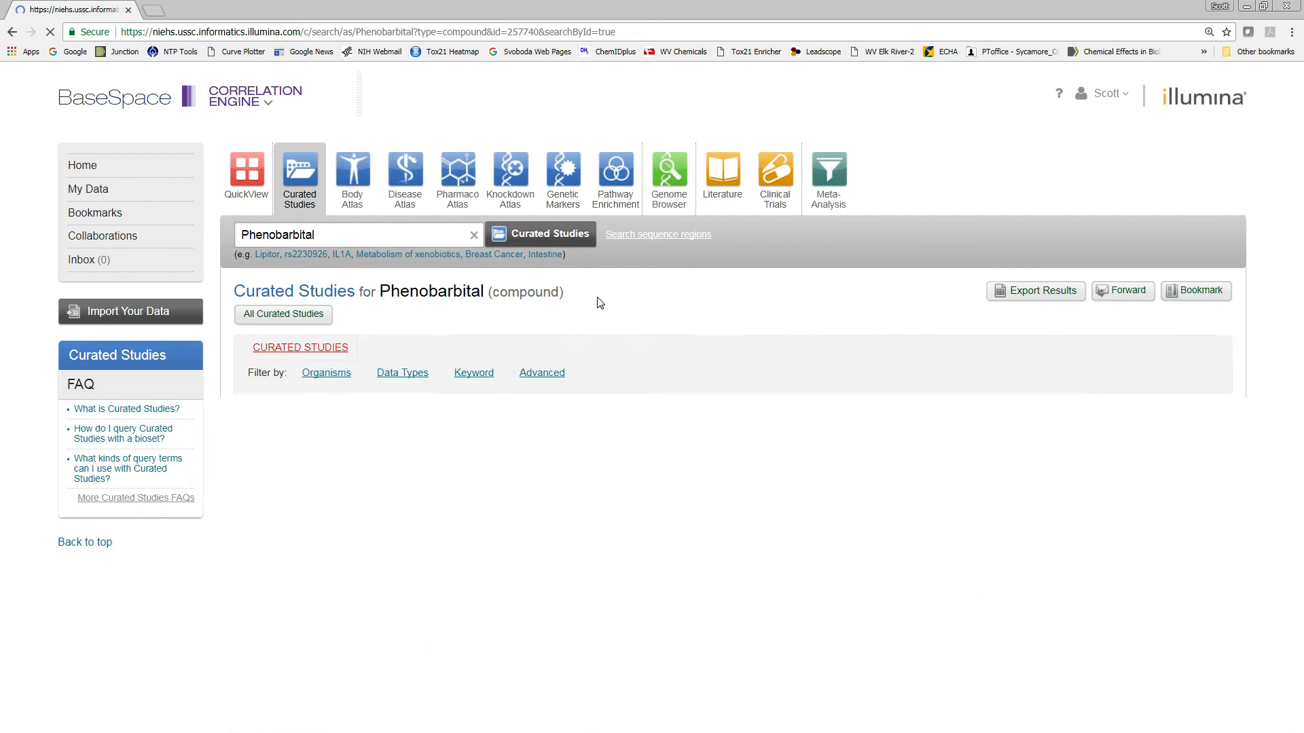
Step: Look through the Phenobarbital studies and expand the Triazole Antifungal Toxicogenomics in Primary Hepatocytes study to list its matching bioset
scroll(601, 302, down, 1)
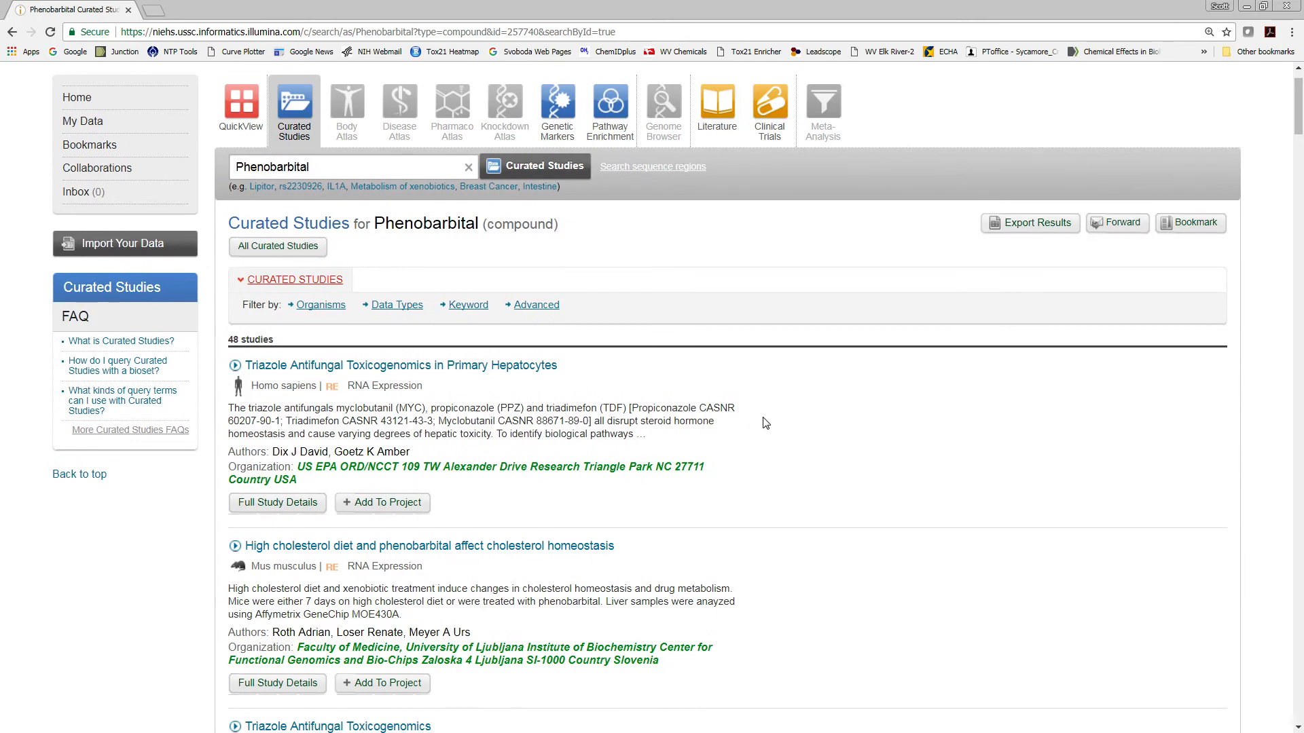
scroll(767, 425, down, 7)
scroll(778, 432, down, 4)
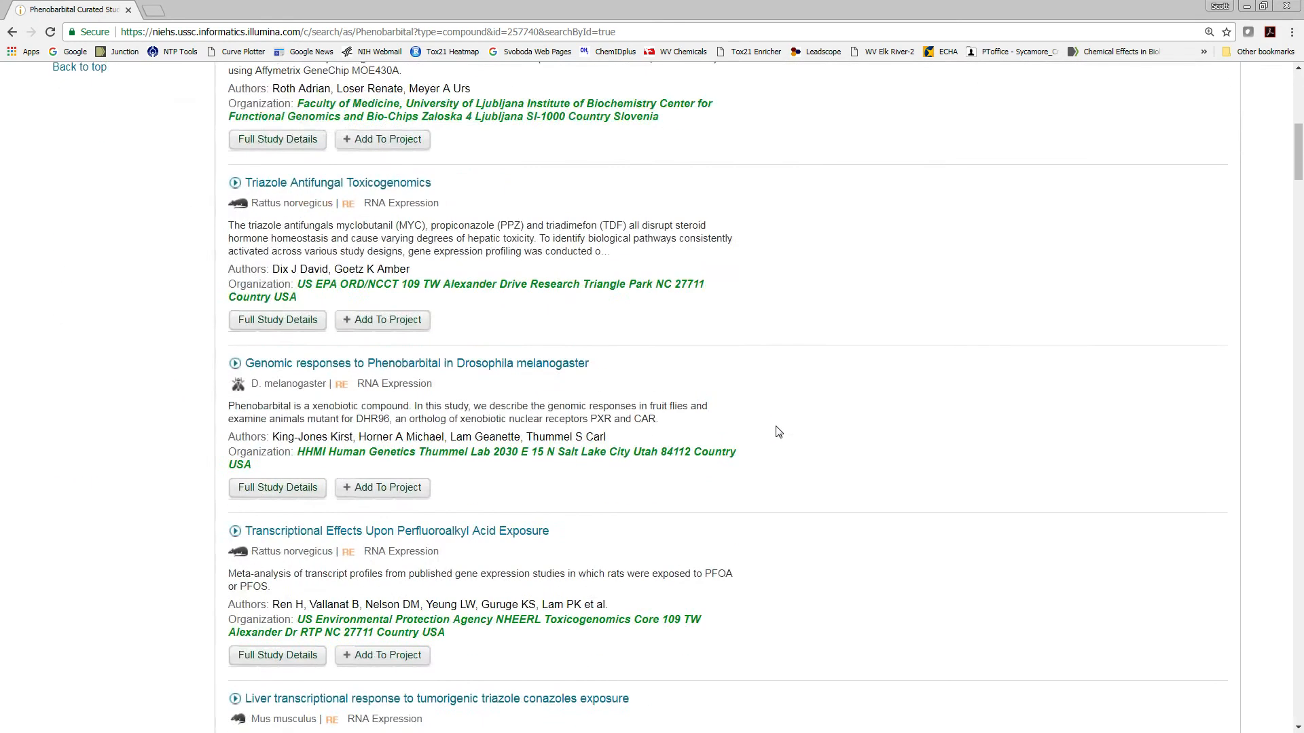
scroll(784, 433, up, 6)
scroll(788, 434, up, 6)
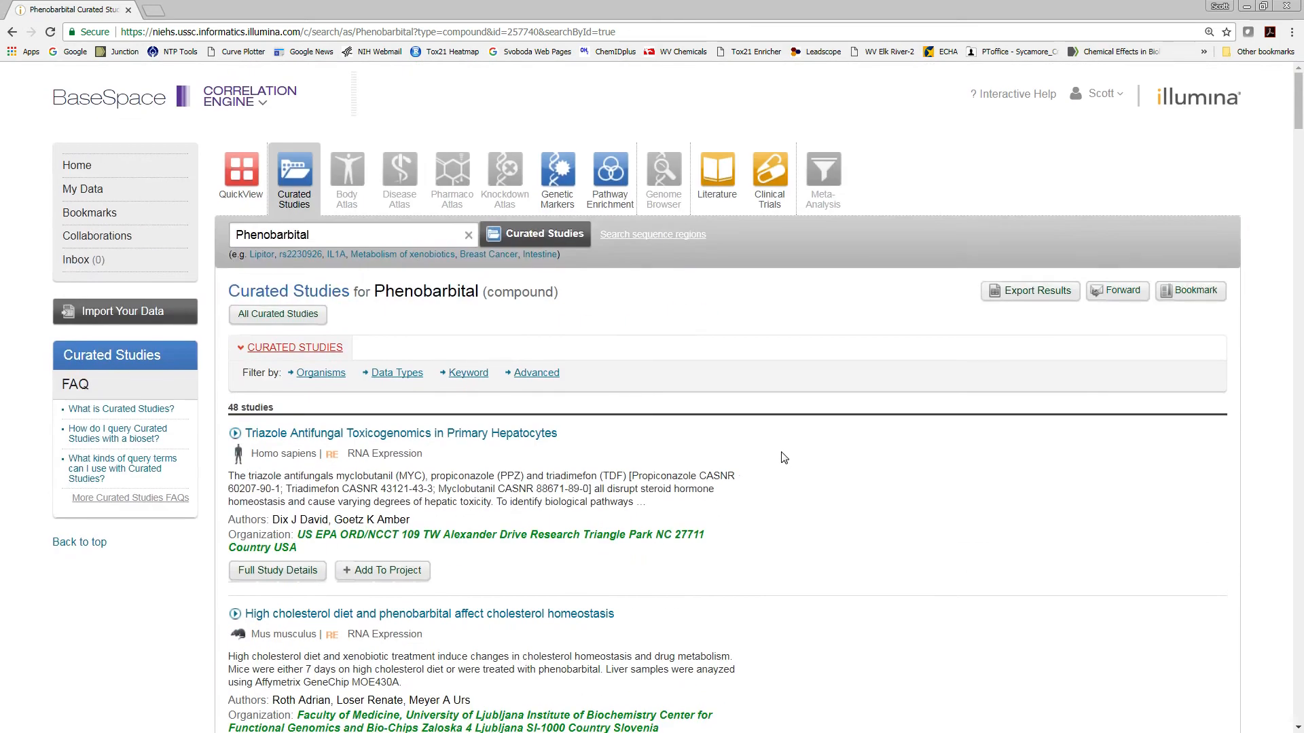
click(235, 433)
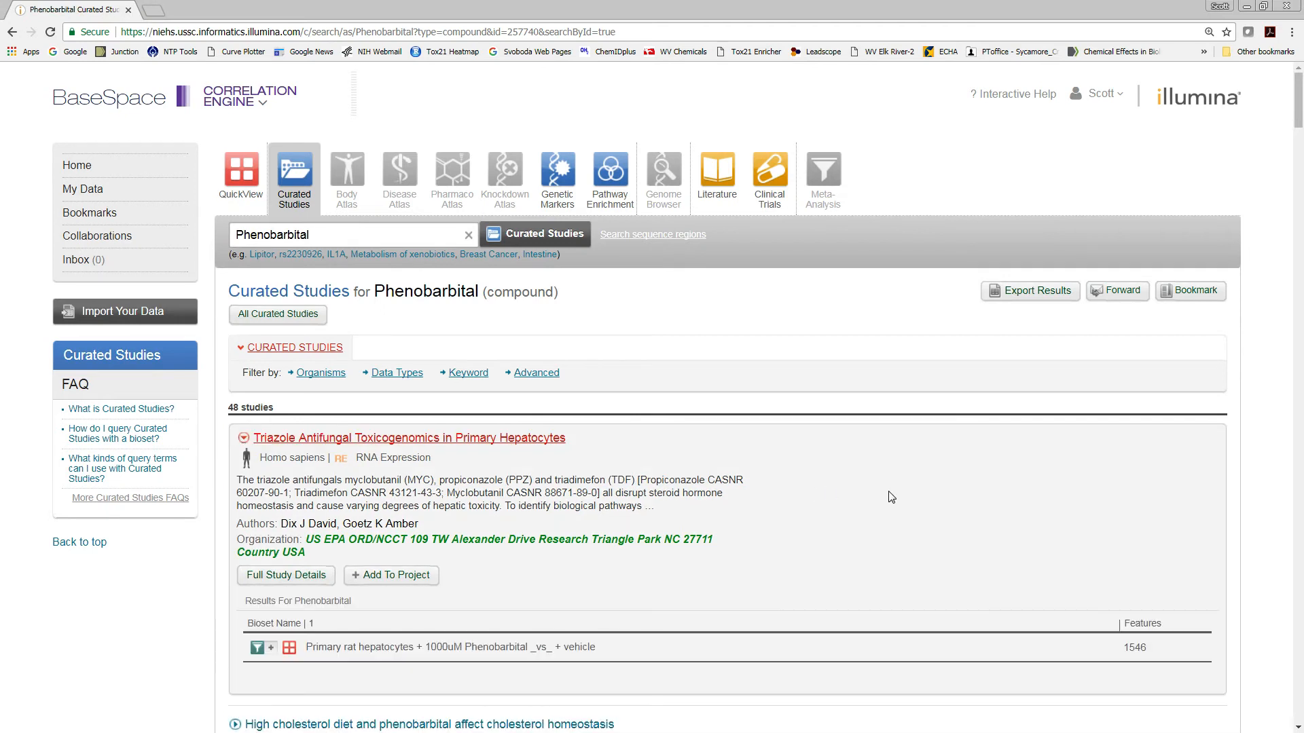
scroll(889, 502, down, 2)
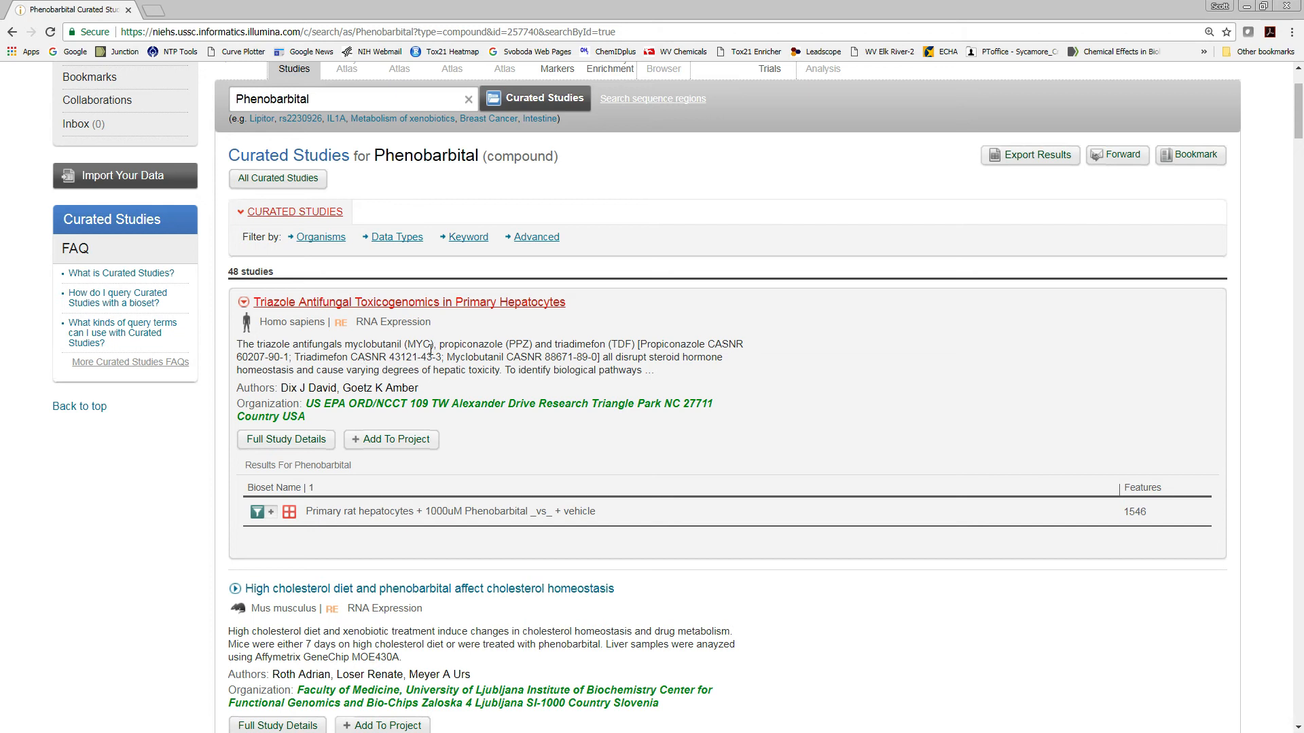
Step: Open the full details of the Triazole Antifungal Toxicogenomics in Primary Hepatocytes study and review its description, highlighting the GSE10410 series number
click(305, 440)
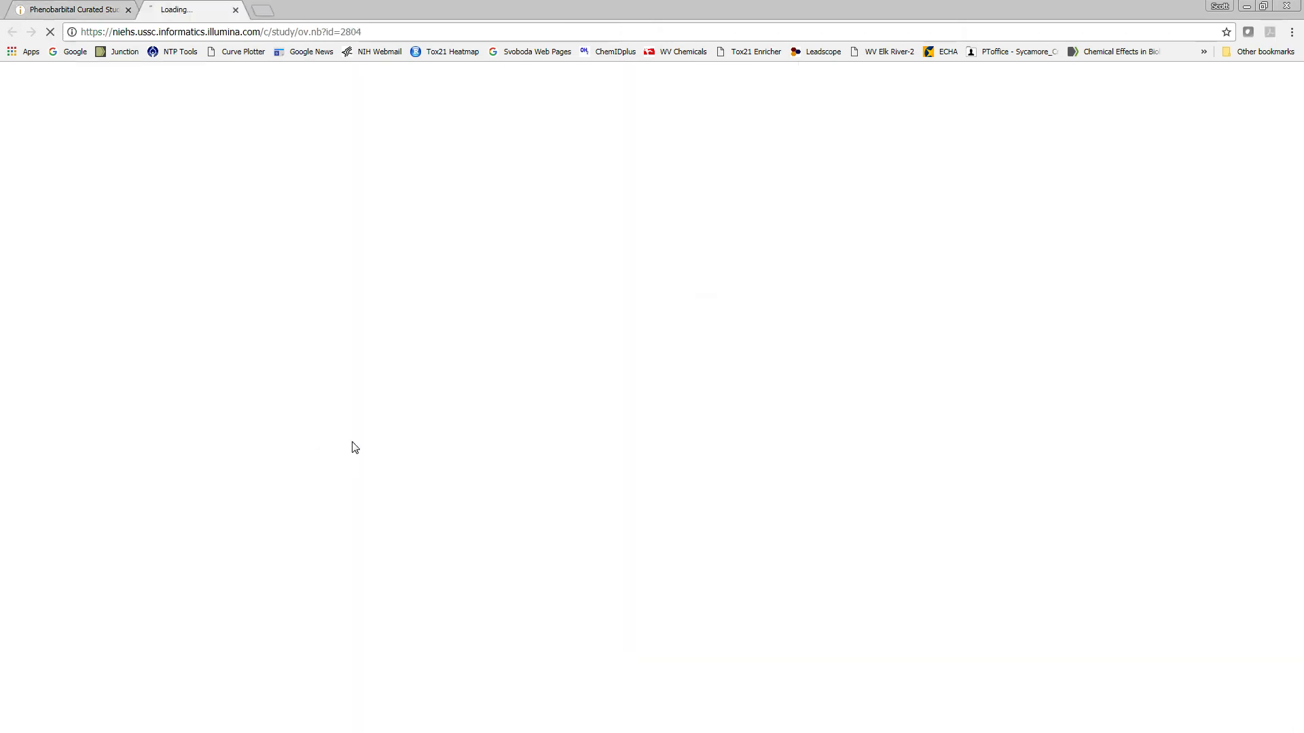
scroll(747, 475, down, 3)
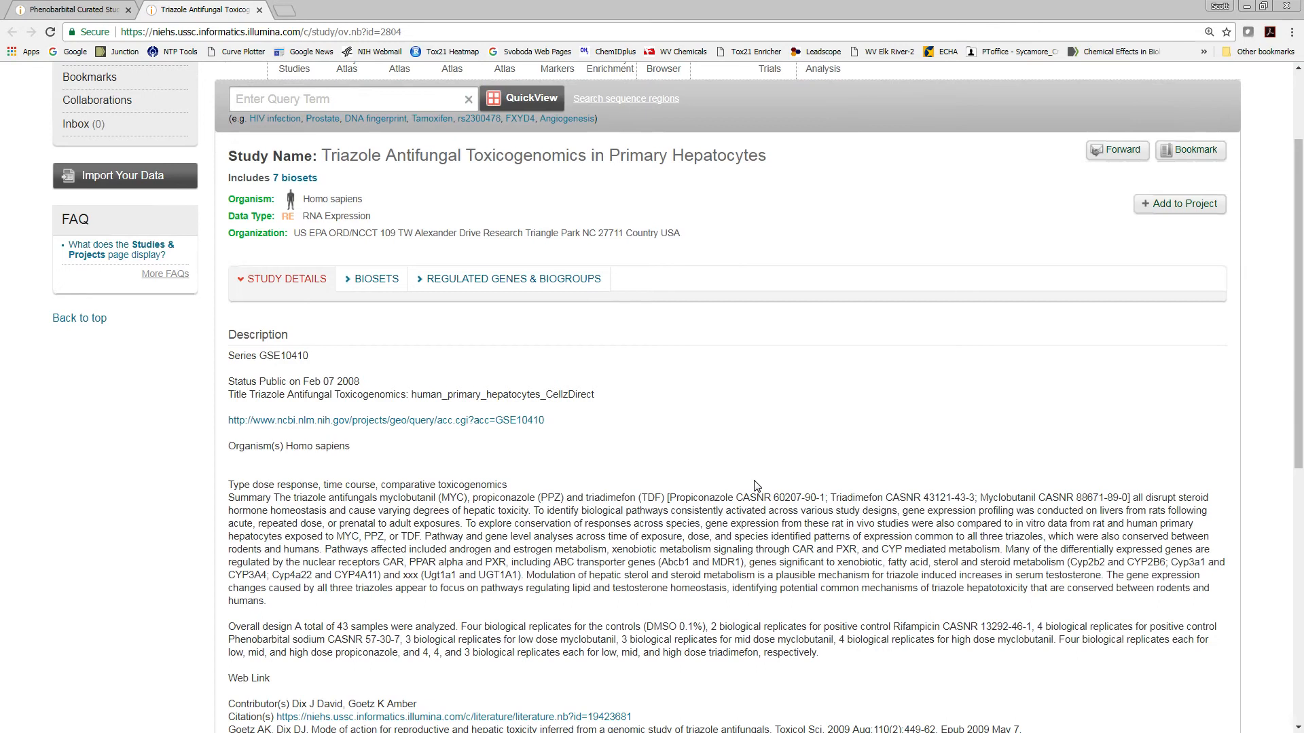
scroll(756, 486, up, 1)
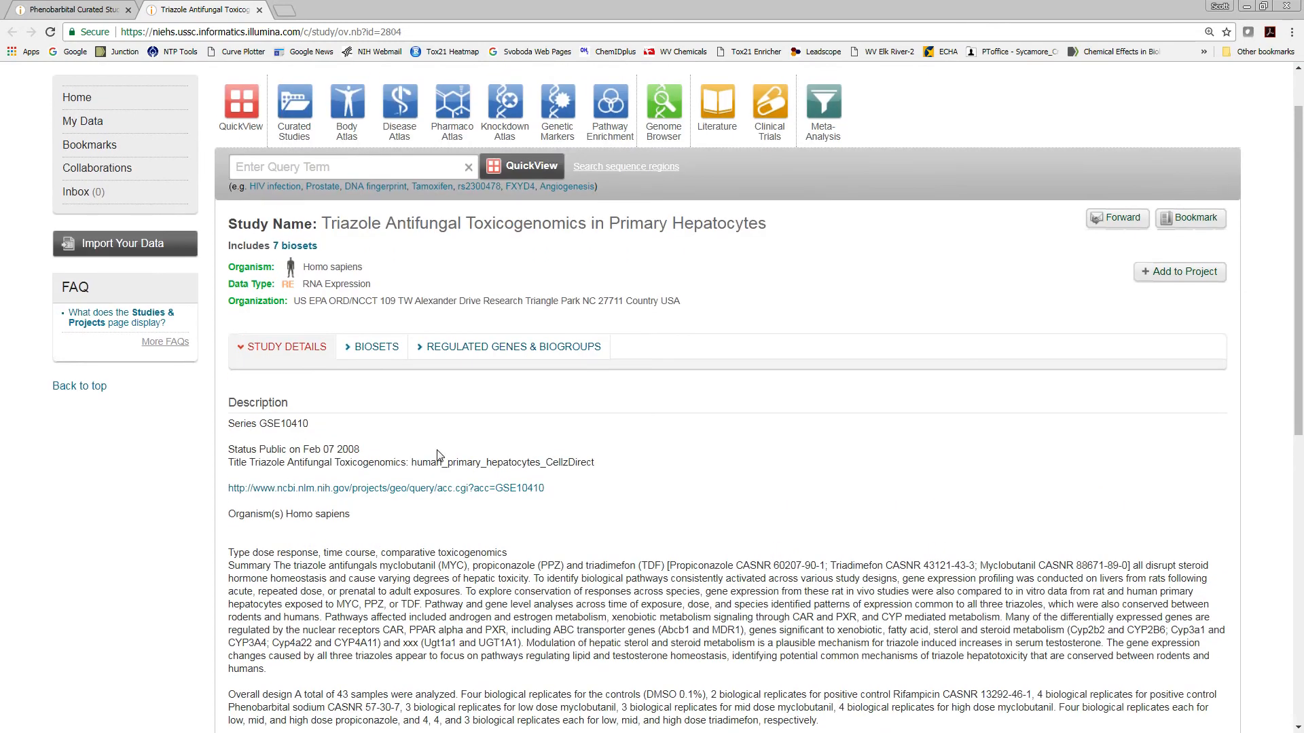
drag(310, 424, 264, 421)
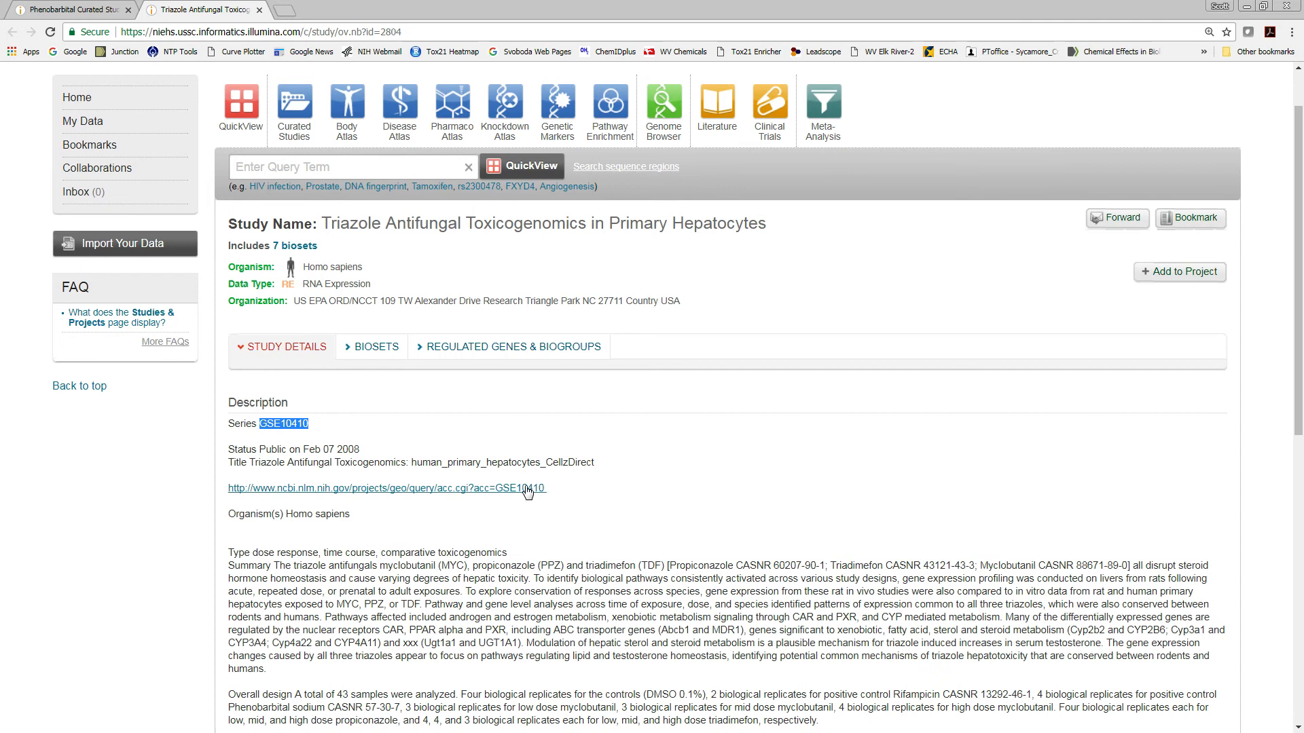
scroll(527, 490, down, 2)
scroll(358, 443, down, 1)
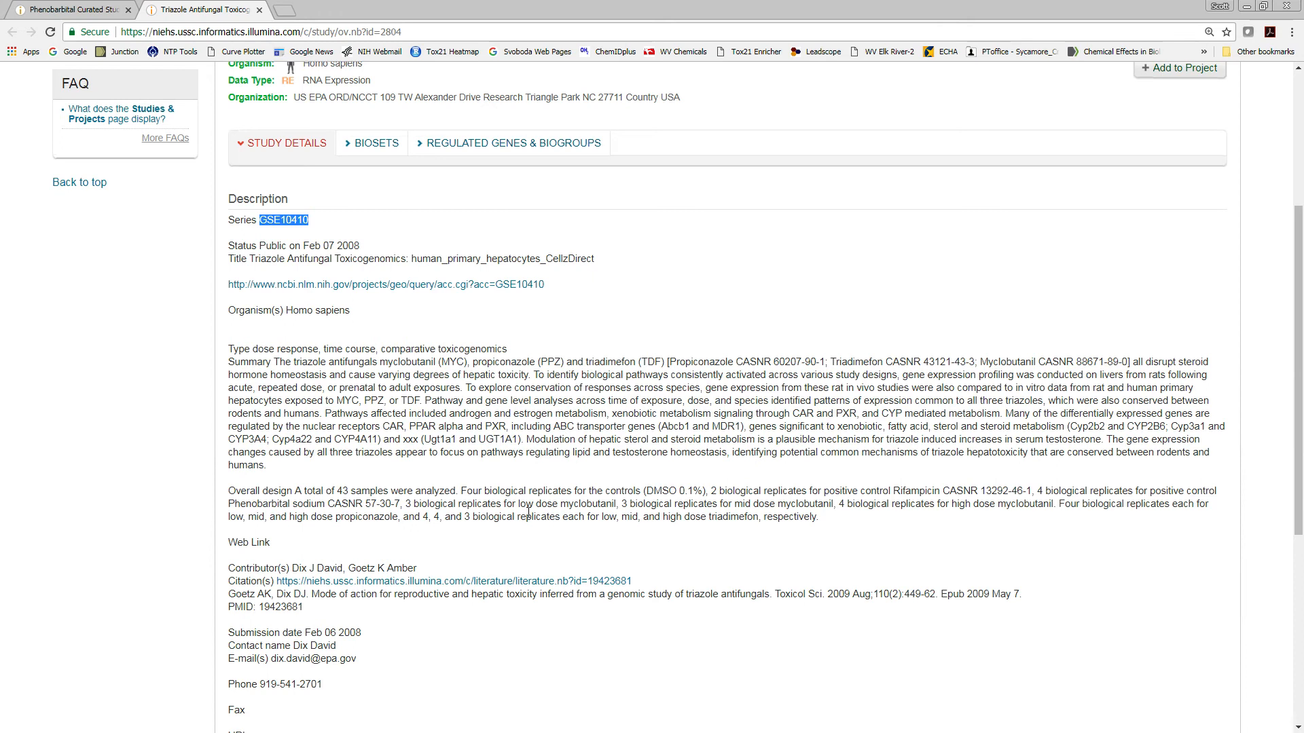
scroll(528, 511, down, 1)
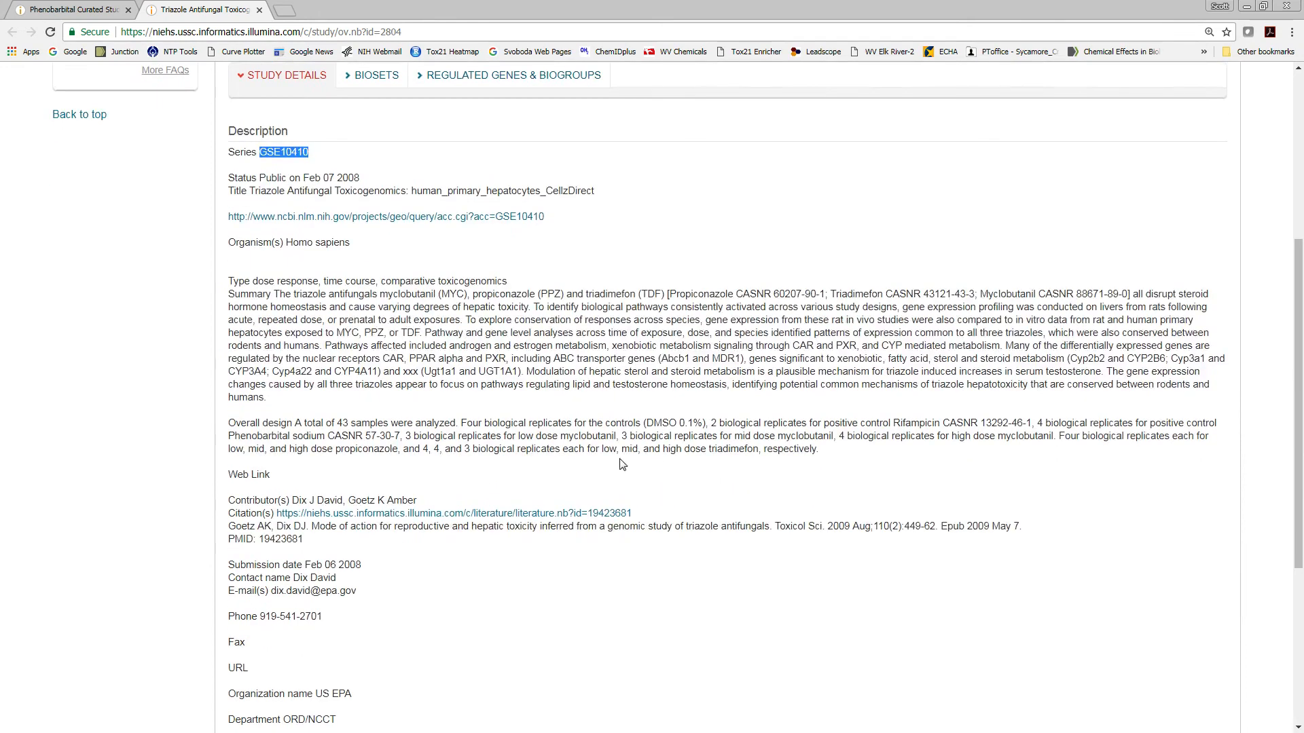
scroll(407, 376, up, 2)
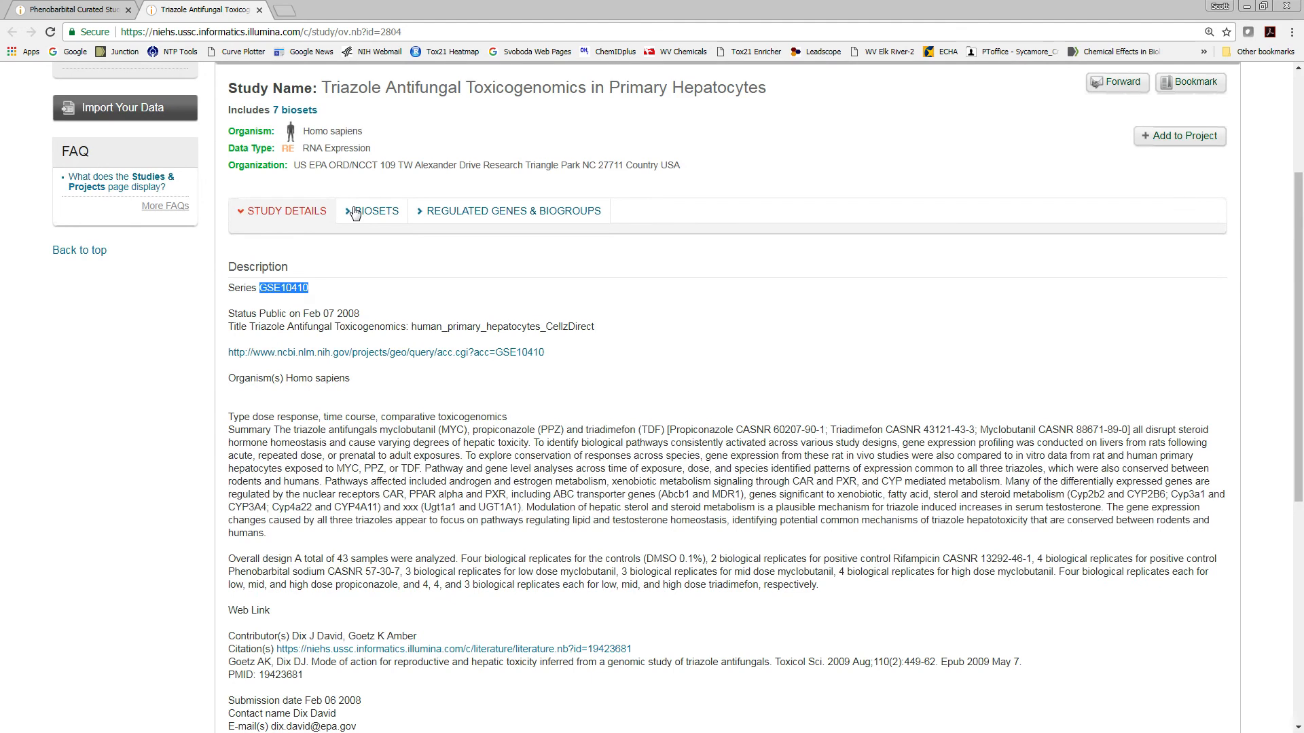
Step: View the study's list of biosets and its list of regulated active genes
click(354, 213)
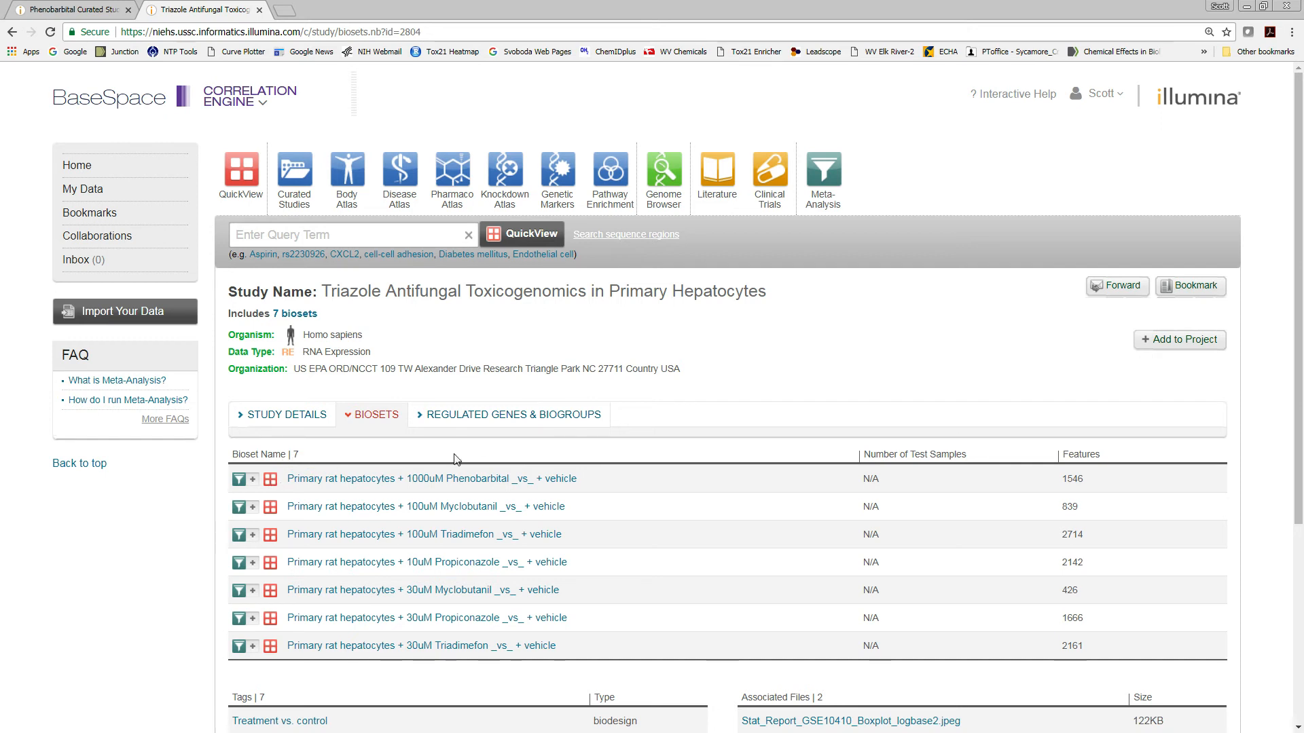
click(480, 420)
scroll(565, 475, down, 1)
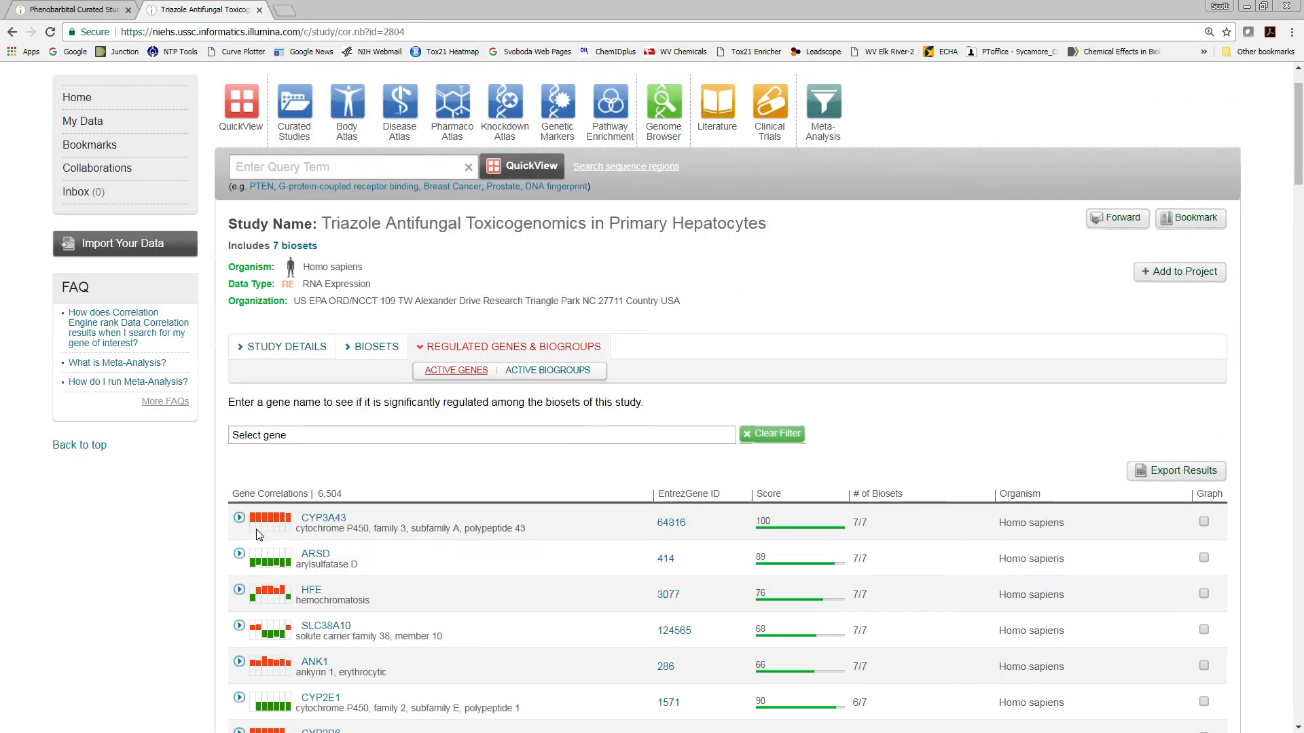
Step: Expand the CYP3A43 gene and its 10uM Propiconazole bioset to inspect the matching features, and collapse the gene again
mouse_move(261, 534)
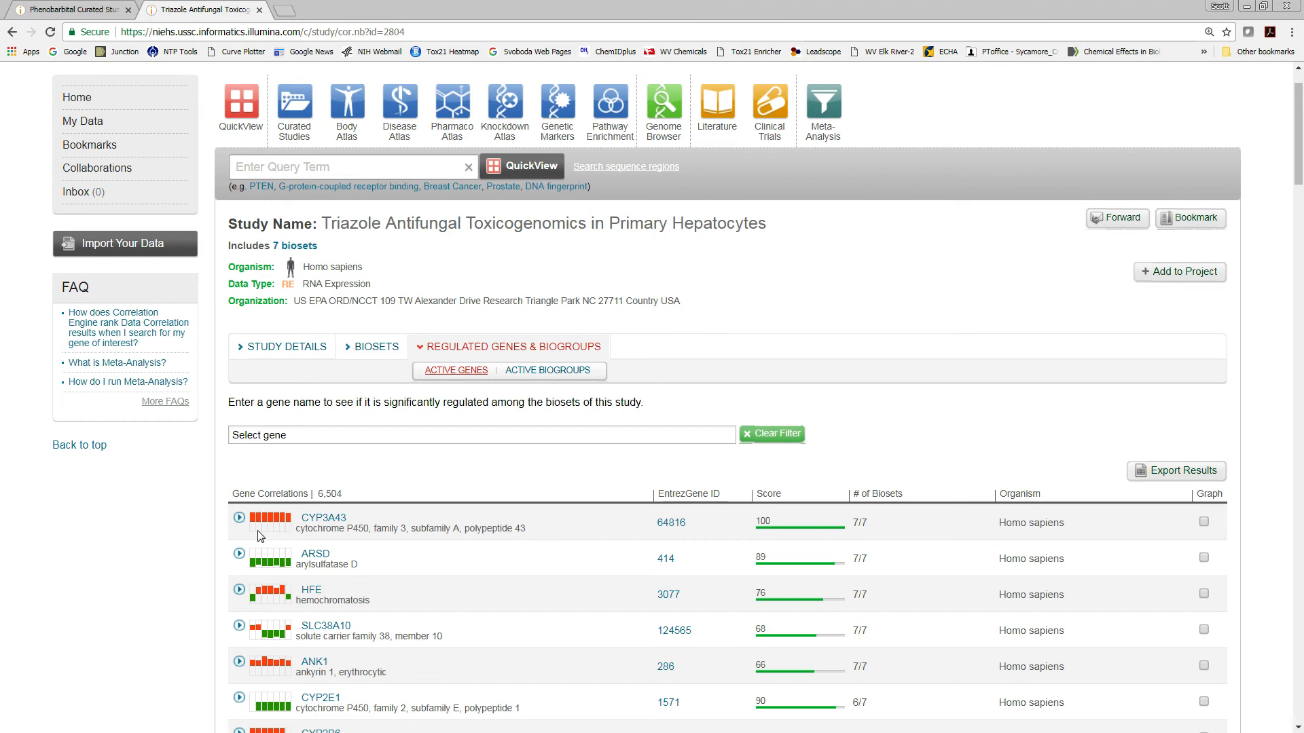
click(239, 518)
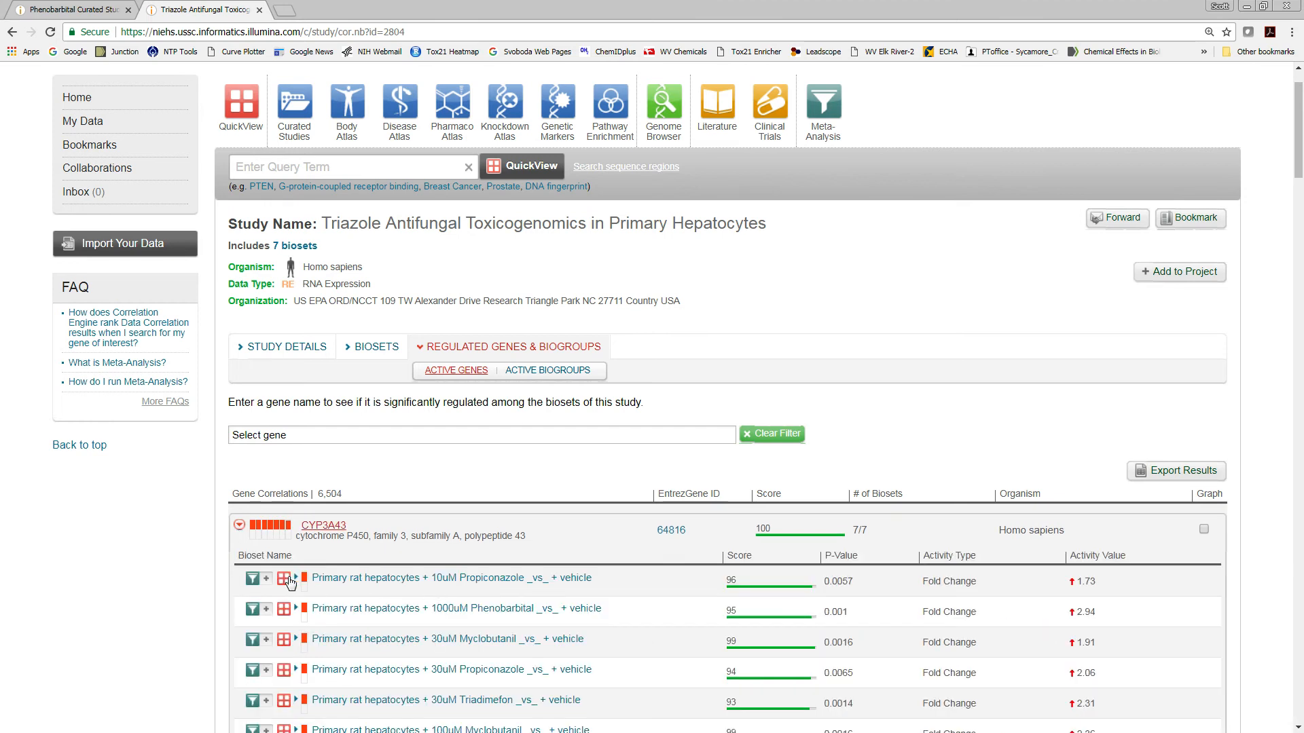
click(295, 578)
scroll(475, 612, down, 2)
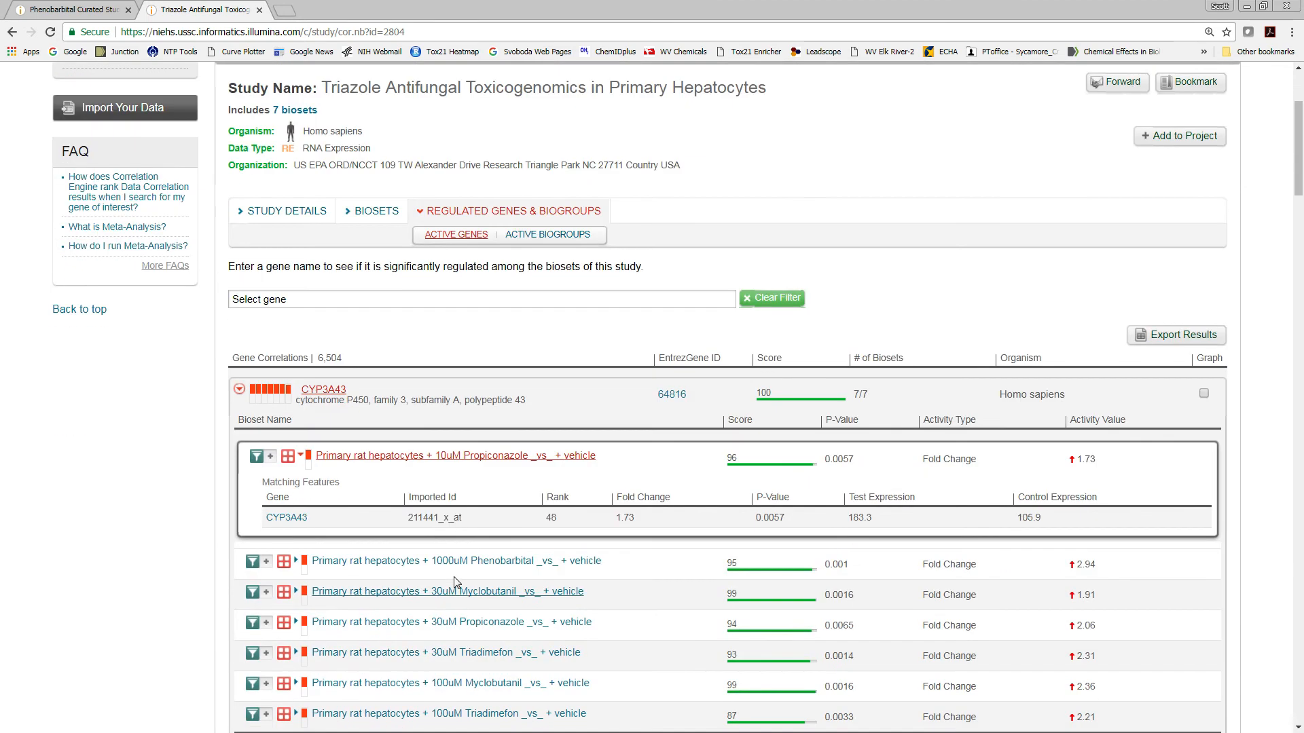
drag(468, 524, 408, 523)
click(239, 390)
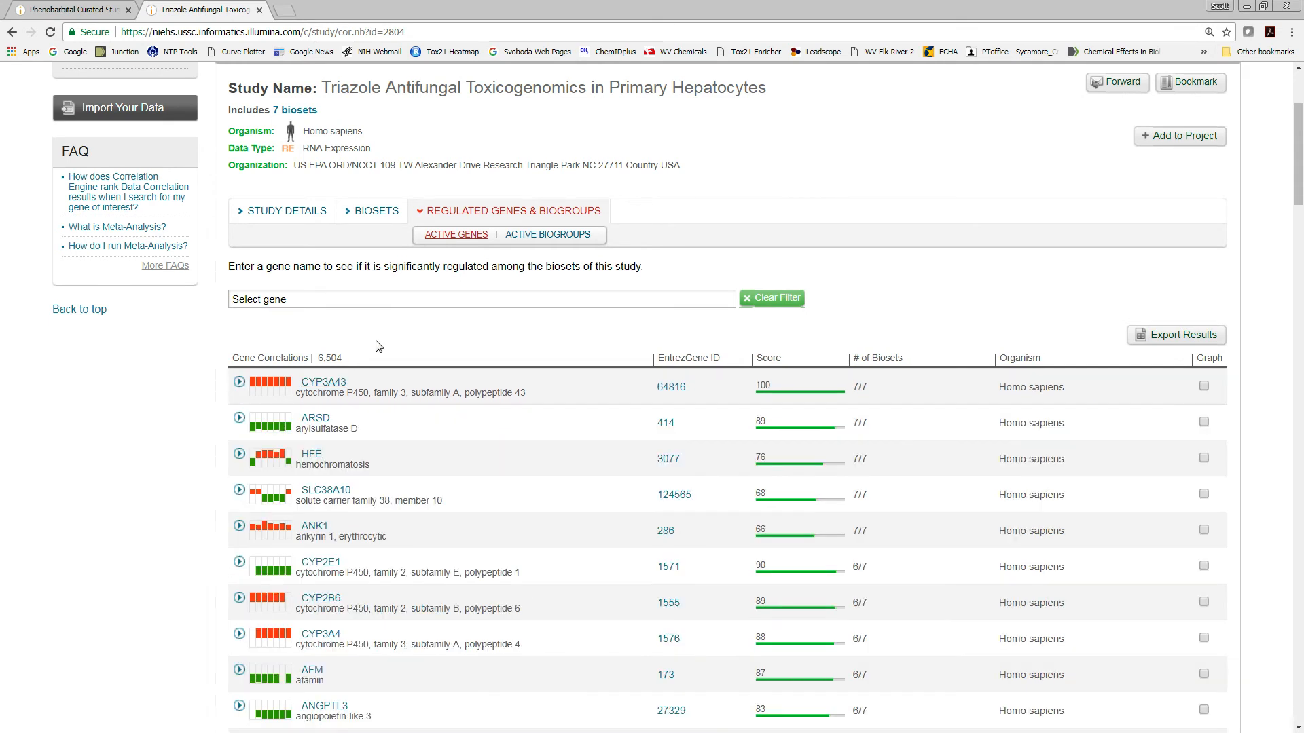
Step: Show the study's active biogroups, read the description of the xenobiotic metabolic process biogroup, and close it
scroll(378, 347, up, 1)
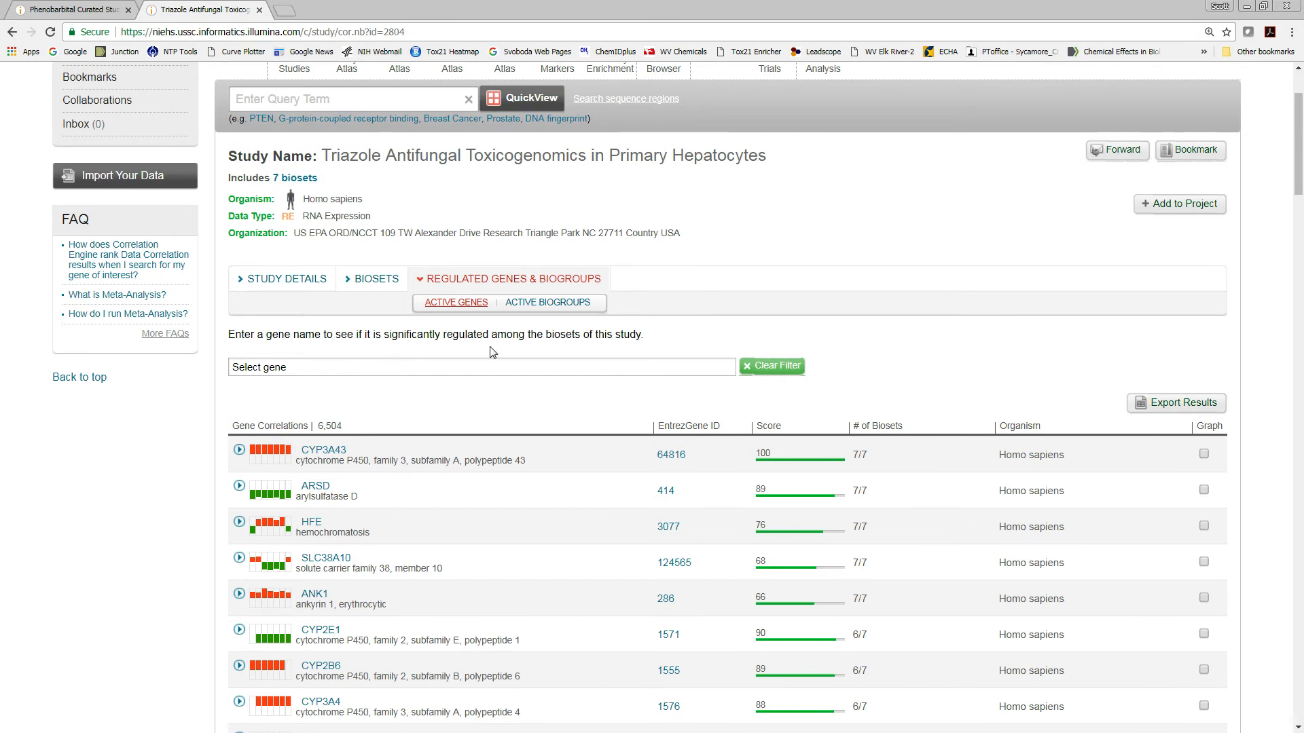
click(561, 304)
click(560, 304)
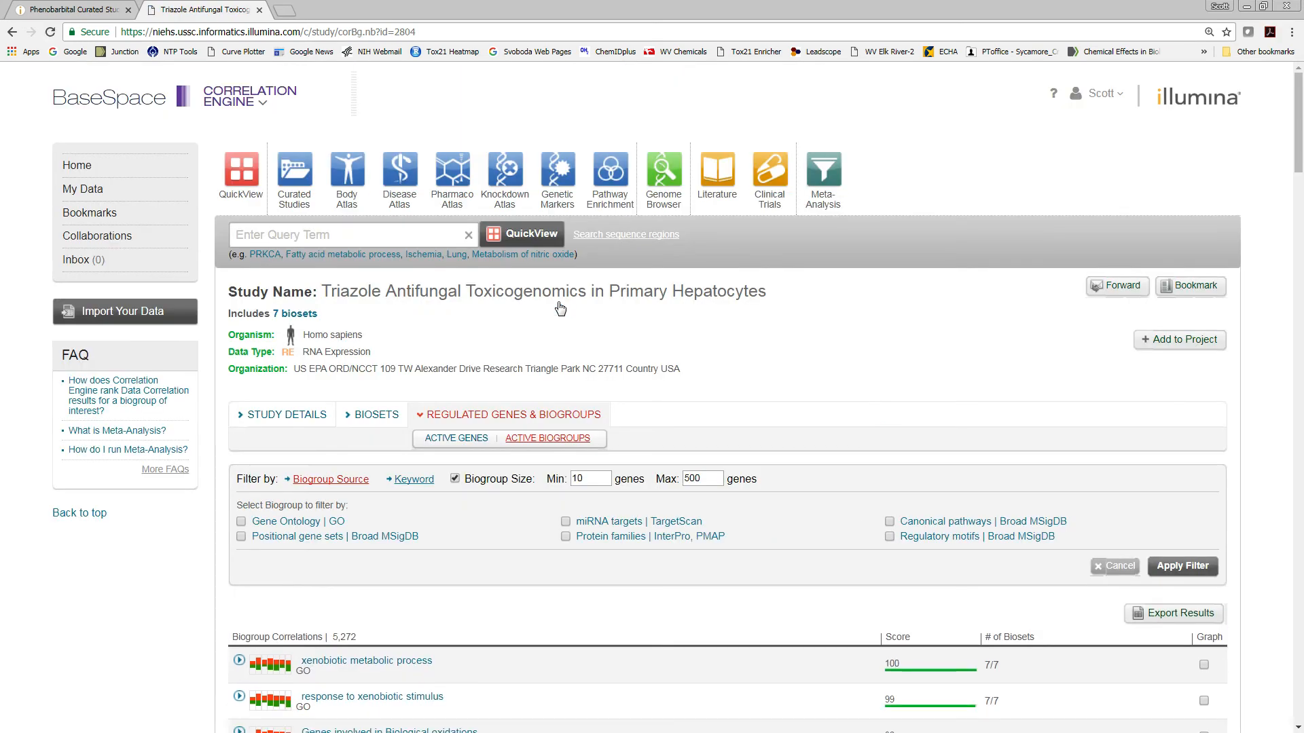
scroll(560, 308, down, 4)
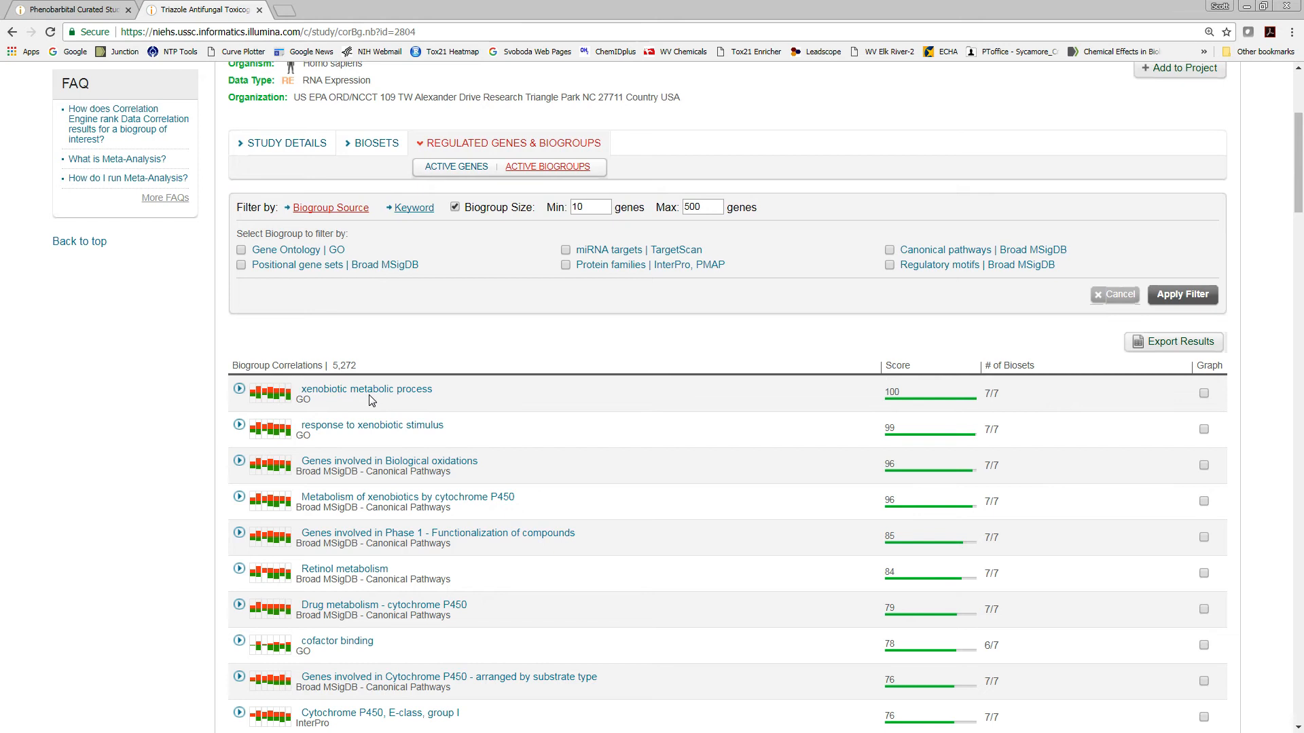
mouse_move(387, 392)
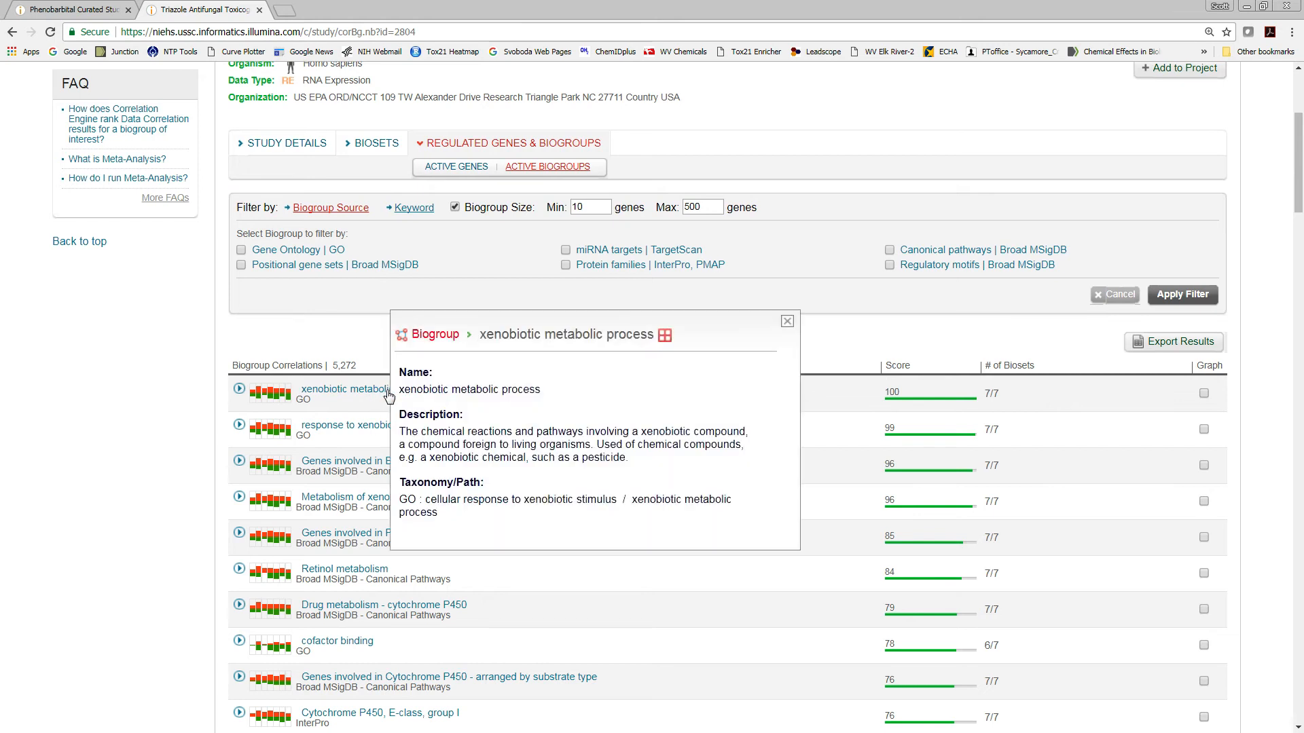
click(783, 322)
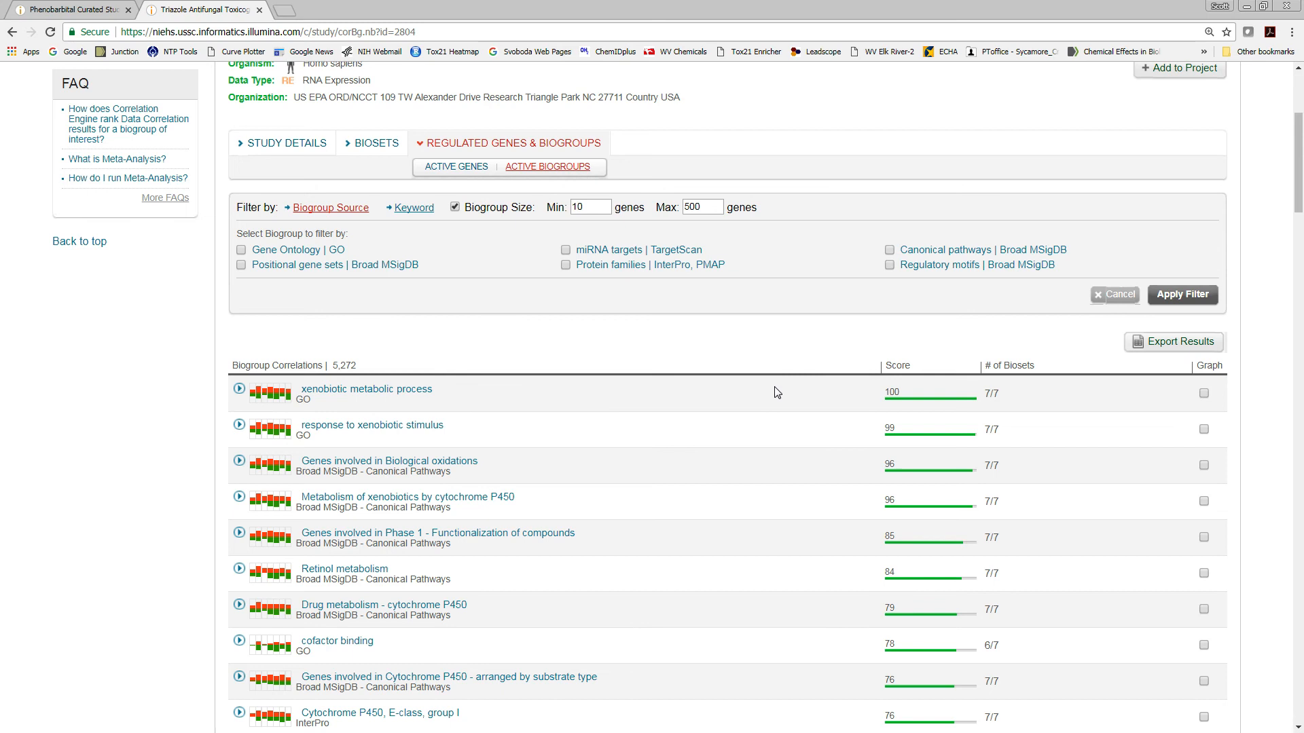
mouse_move(428, 394)
Step: Return to the study details and display the study's biosets list again
scroll(264, 350, up, 3)
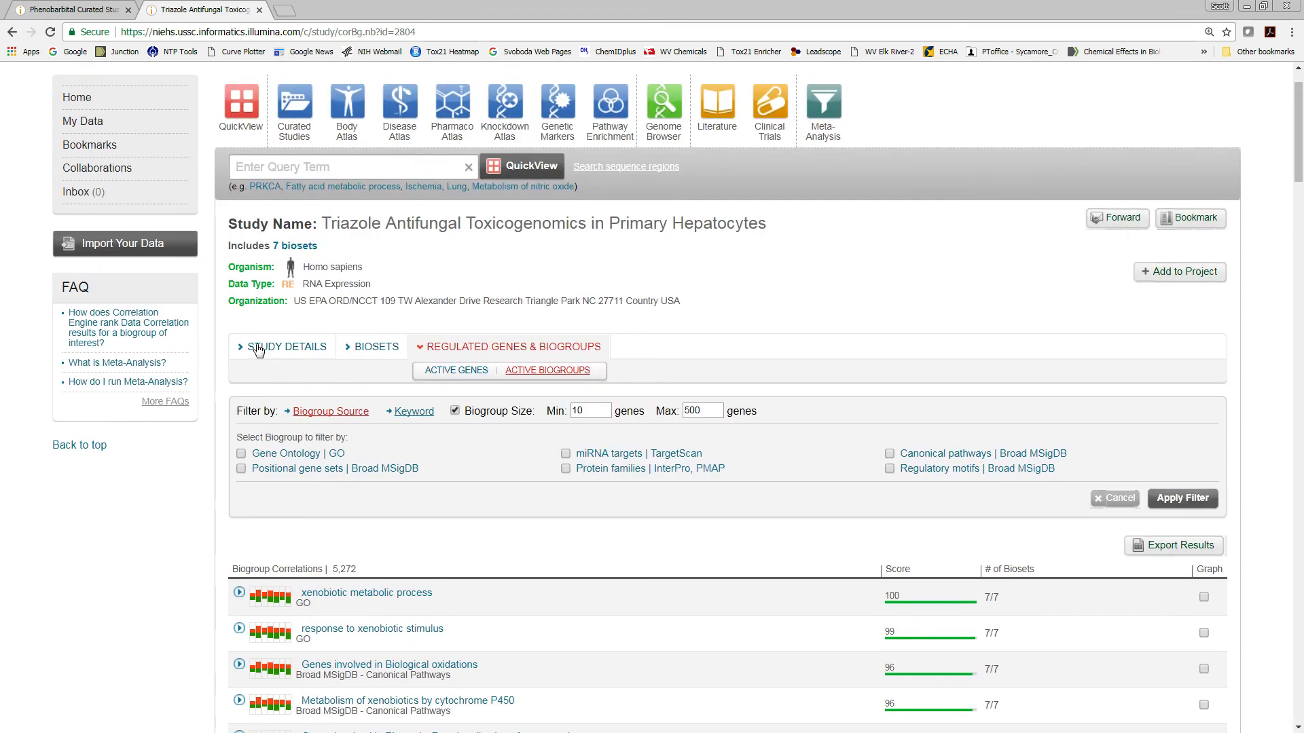
click(258, 350)
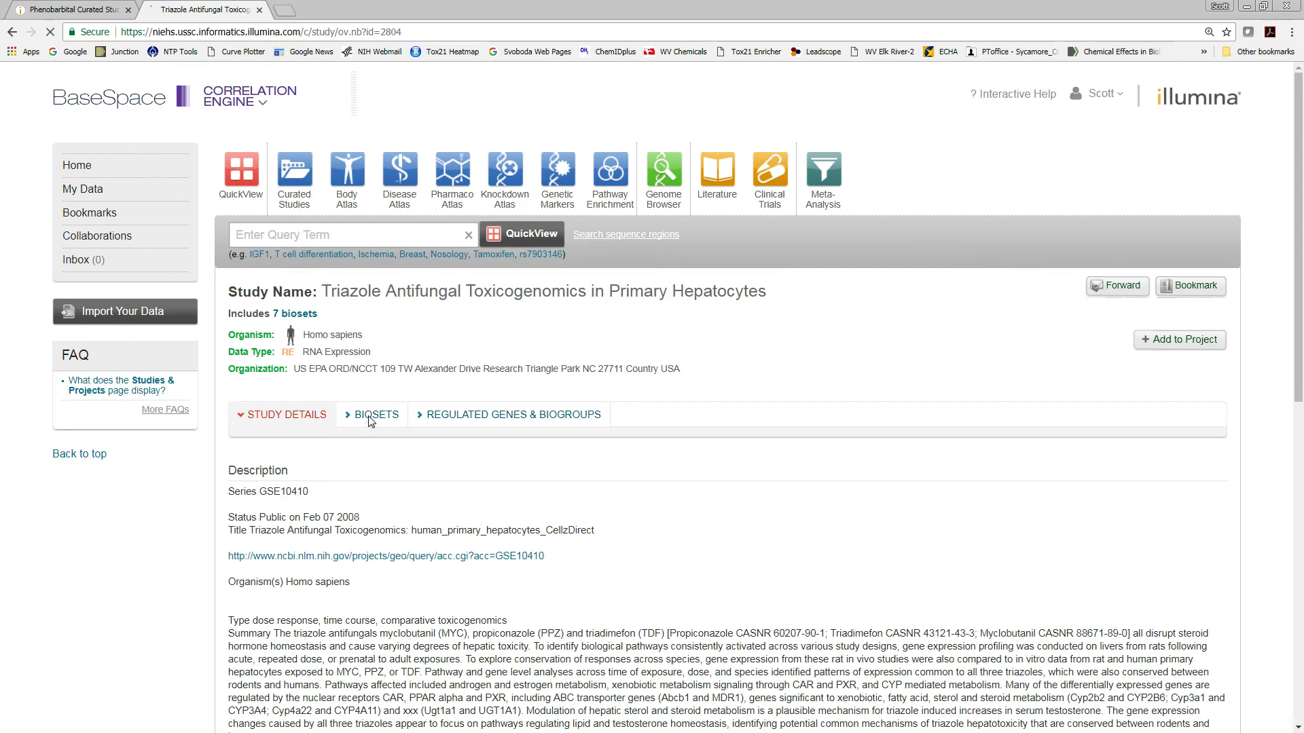
click(371, 417)
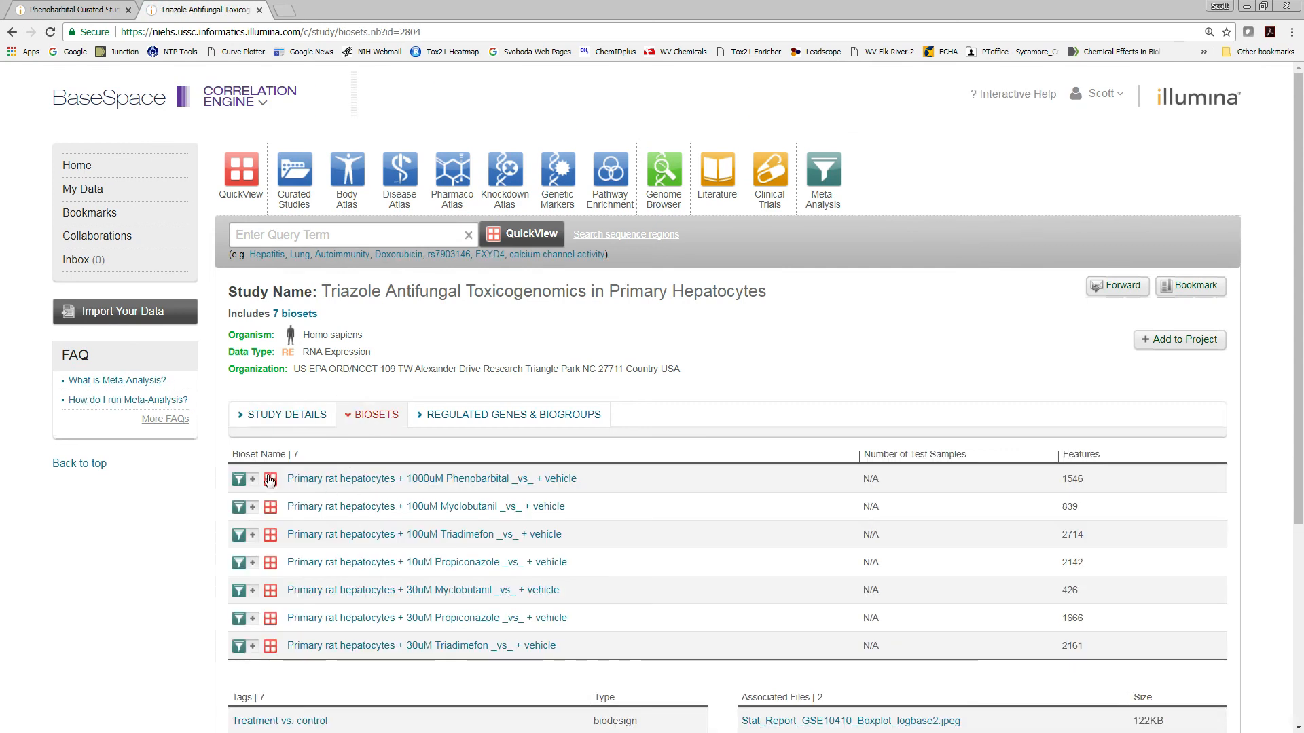
Step: Open the QuickView of the 1000uM Phenobarbital bioset and look through its table of regulated features and fold changes
click(269, 481)
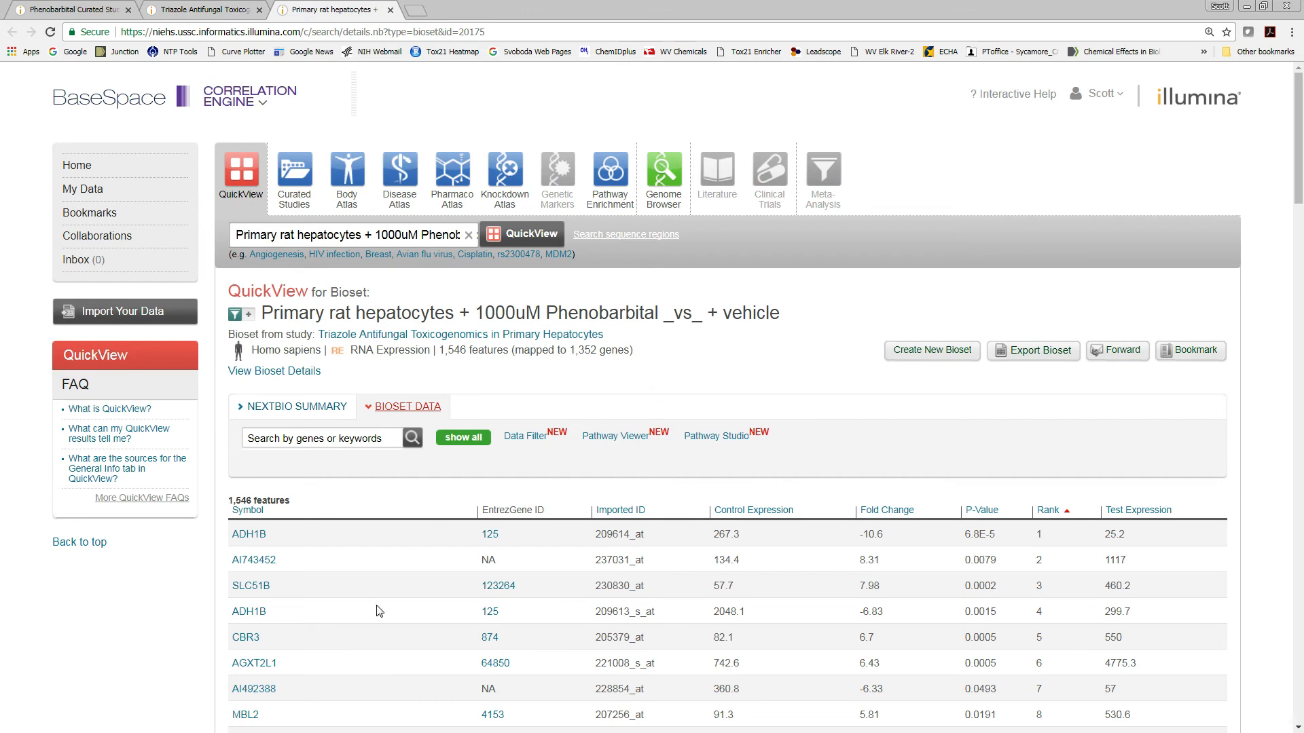
scroll(815, 550, down, 2)
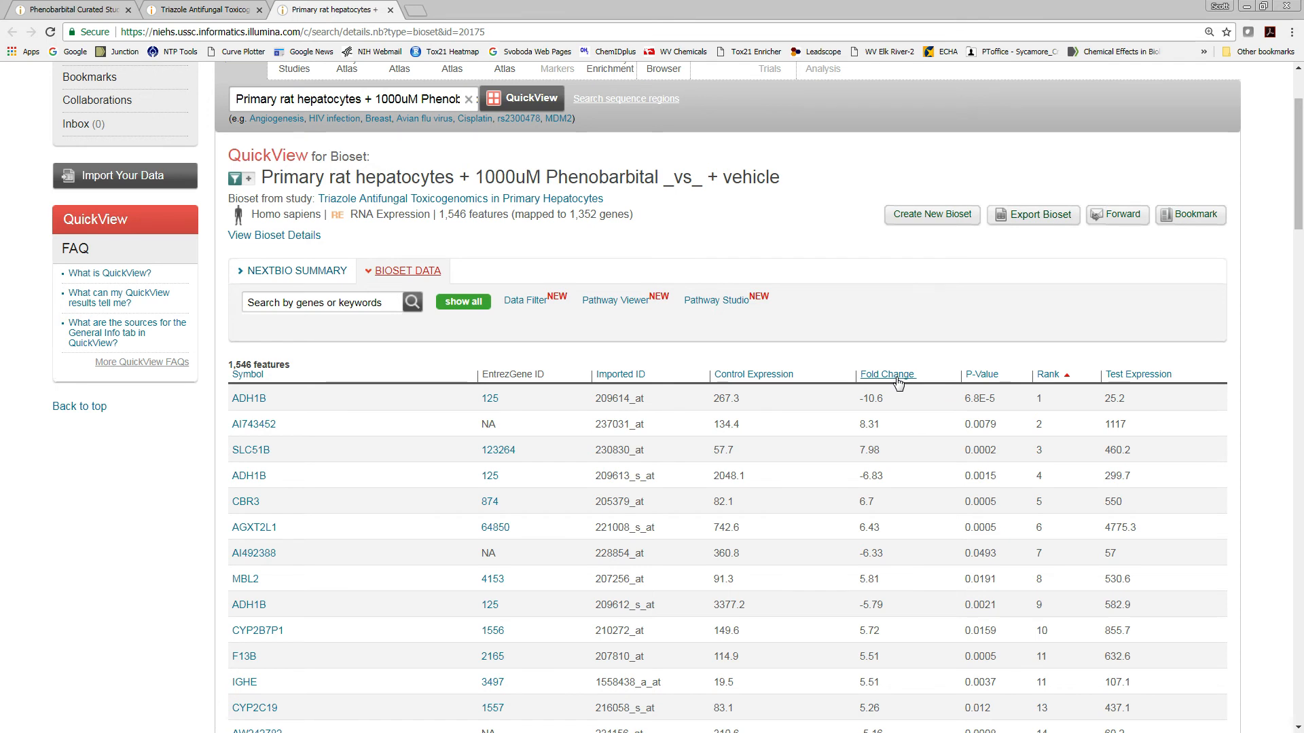
scroll(899, 384, up, 2)
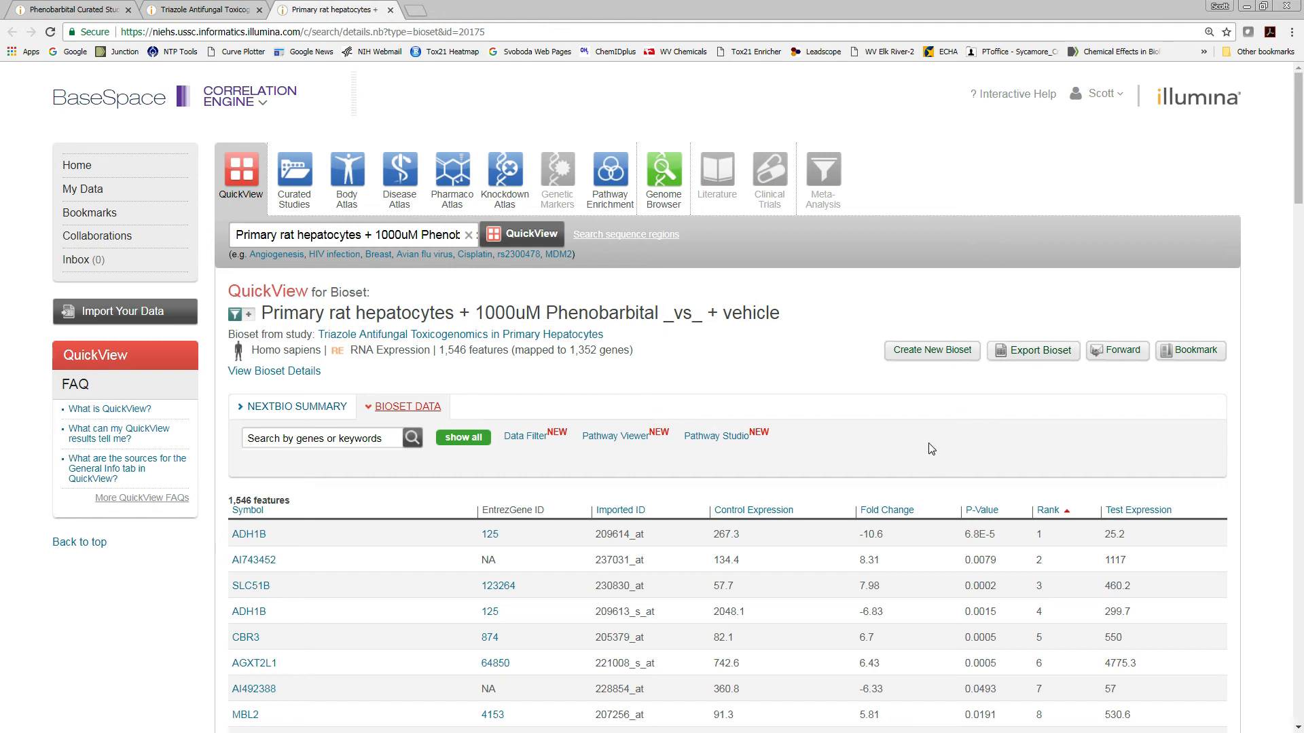
Step: Show the curated studies correlated with the phenobarbital bioset and expand the Triazole Antifungal Toxicogenomics study to compare its biosets
click(303, 178)
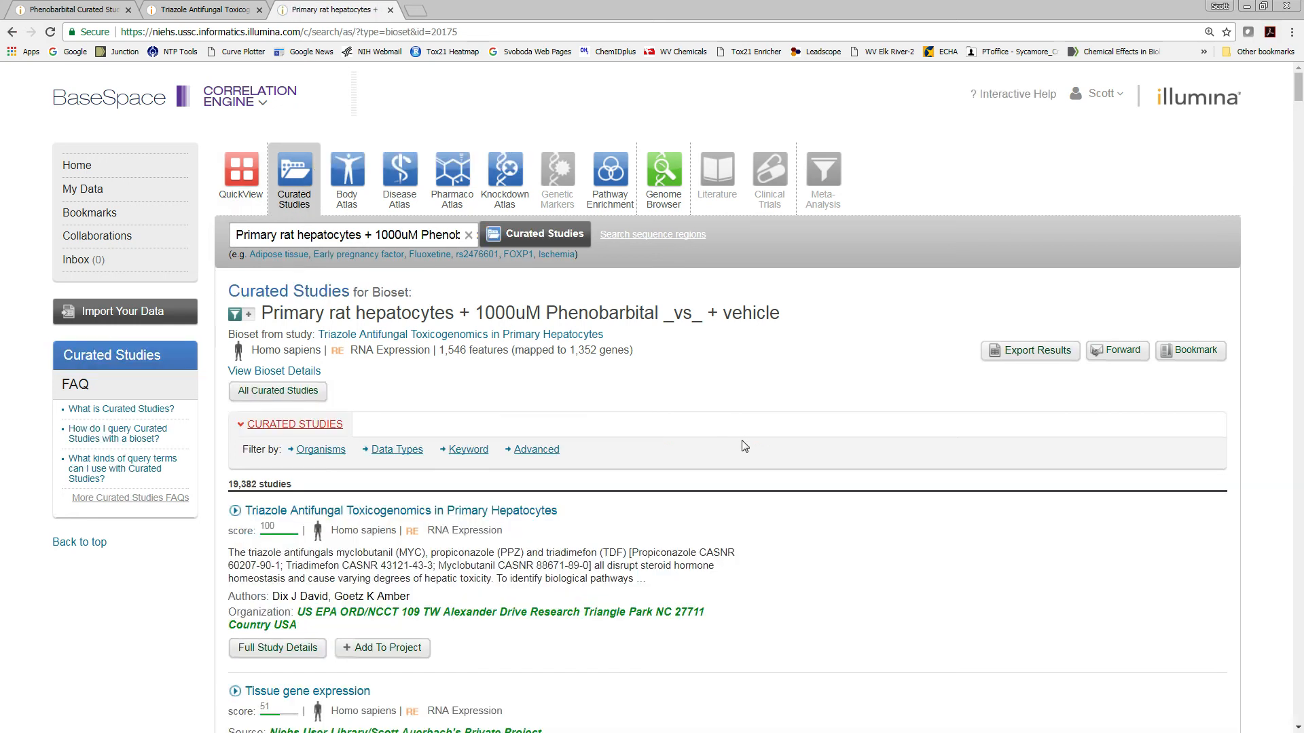
scroll(745, 446, down, 3)
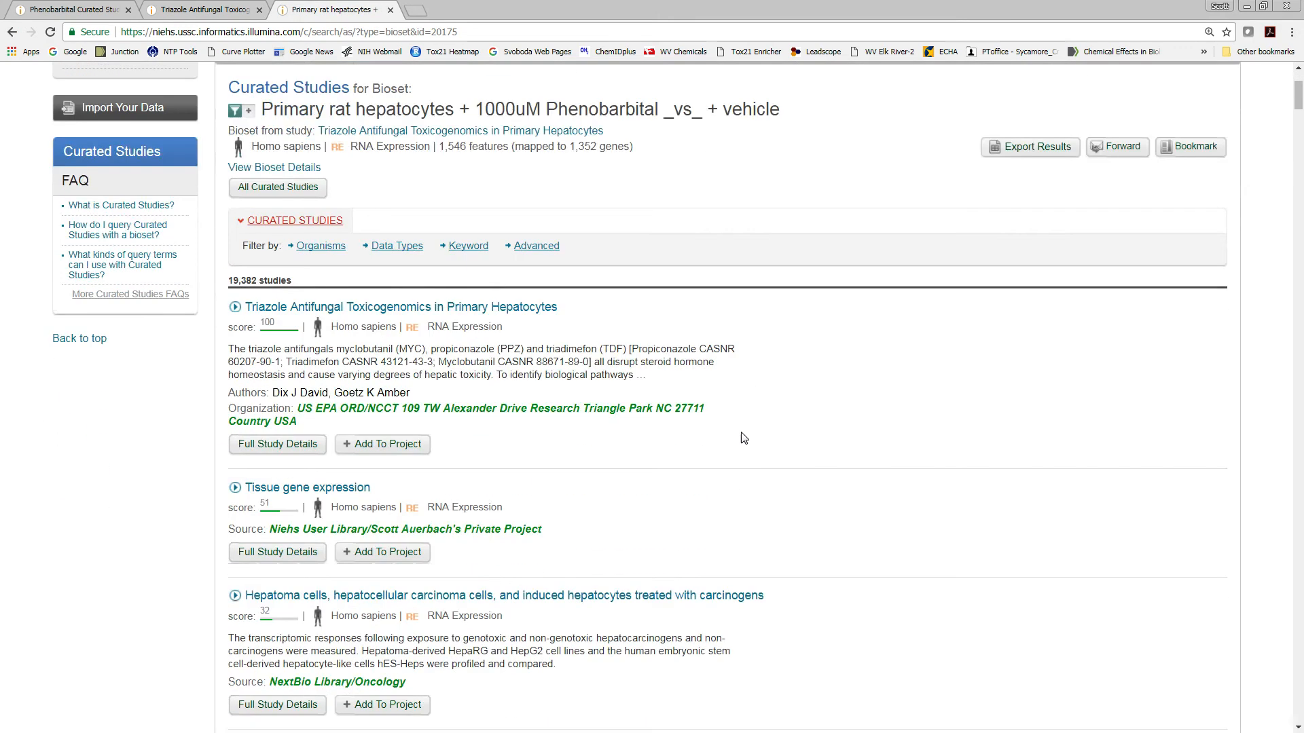
click(235, 307)
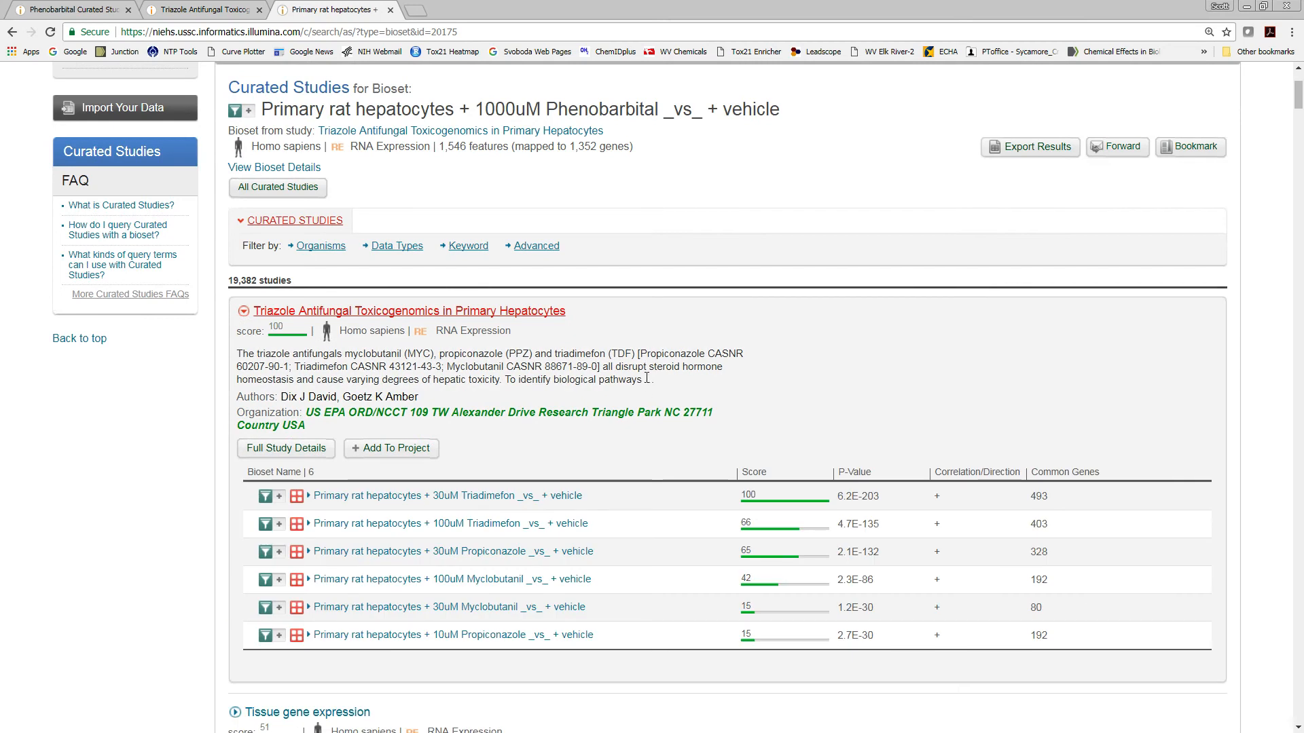
scroll(647, 378, up, 1)
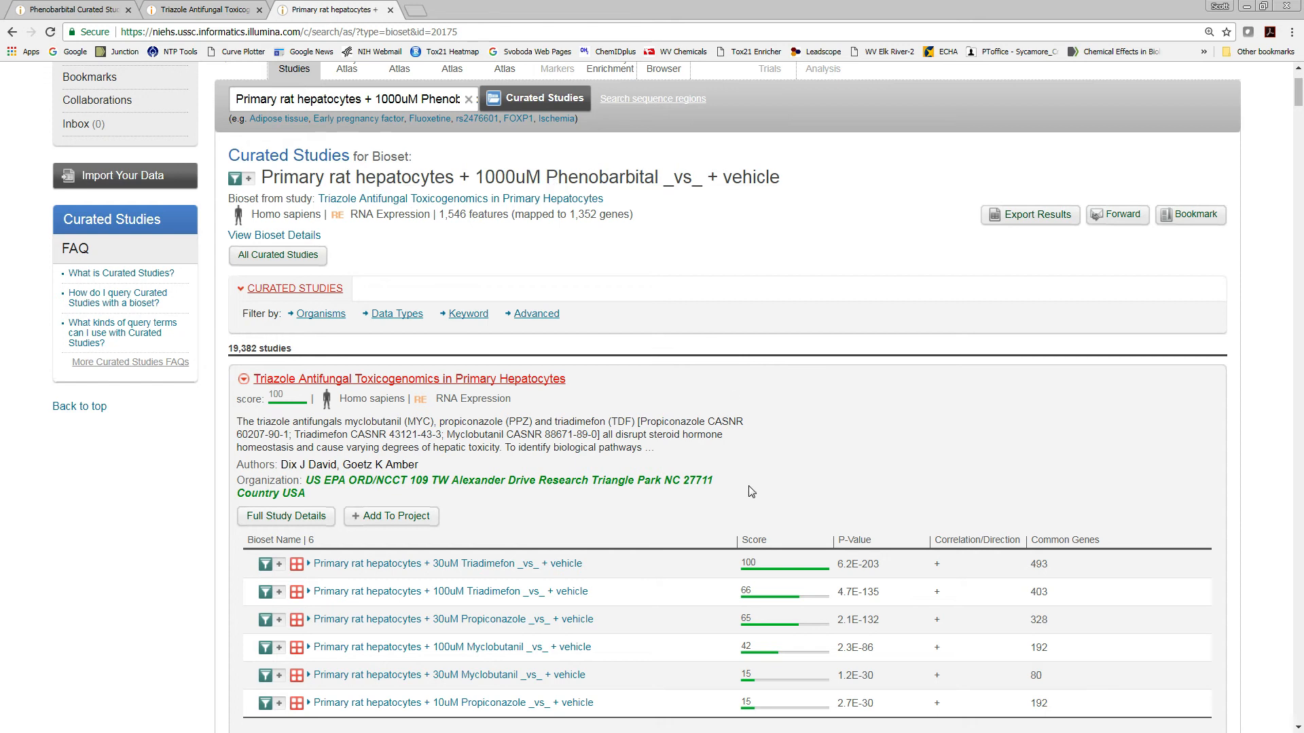
scroll(752, 492, down, 2)
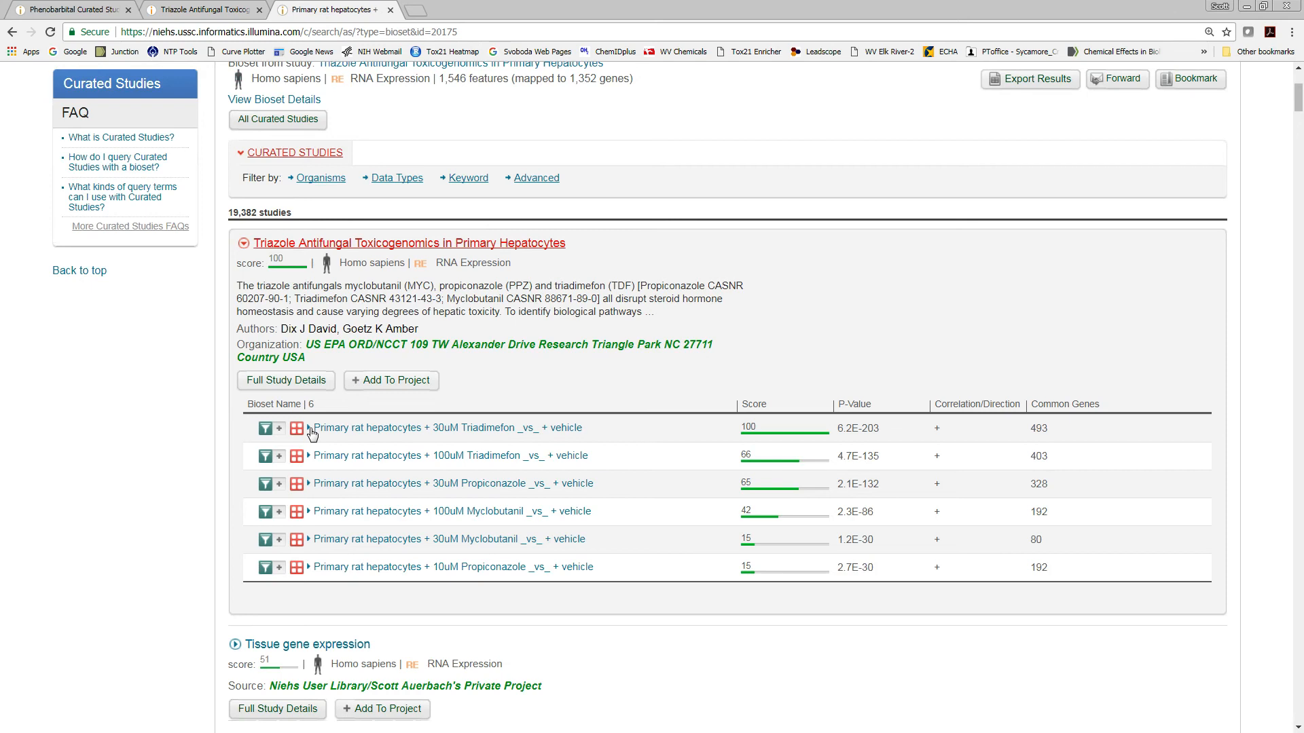
Step: Expand the Tissue gene expression study and check the correlation direction of its Liver enriched genes bioset
scroll(314, 441, down, 3)
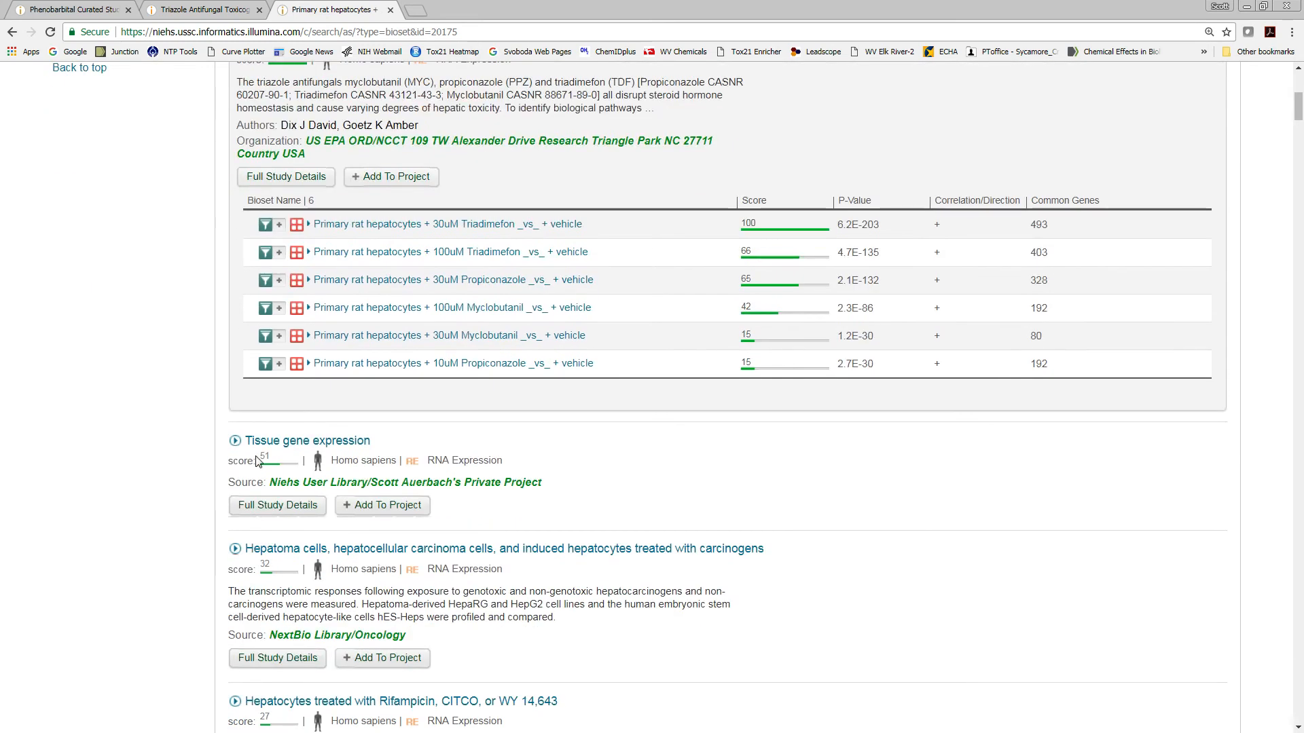
click(236, 442)
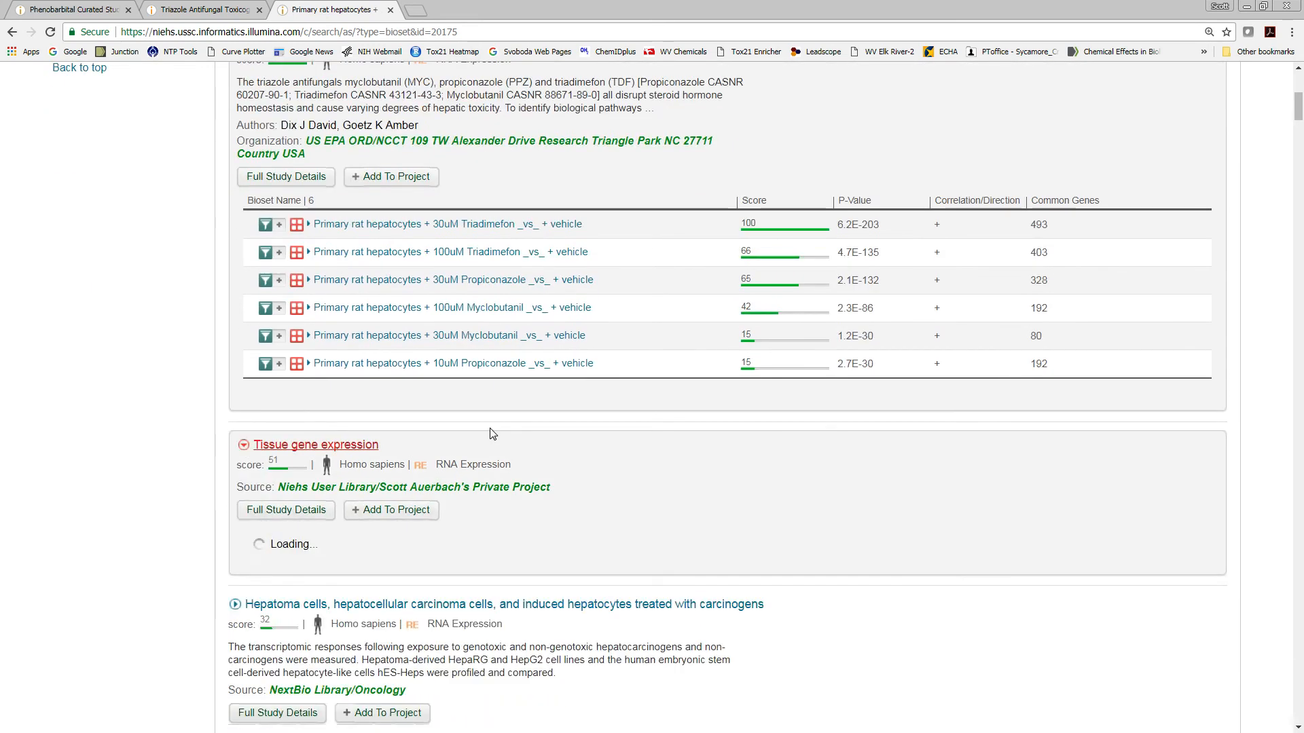
scroll(583, 457, down, 2)
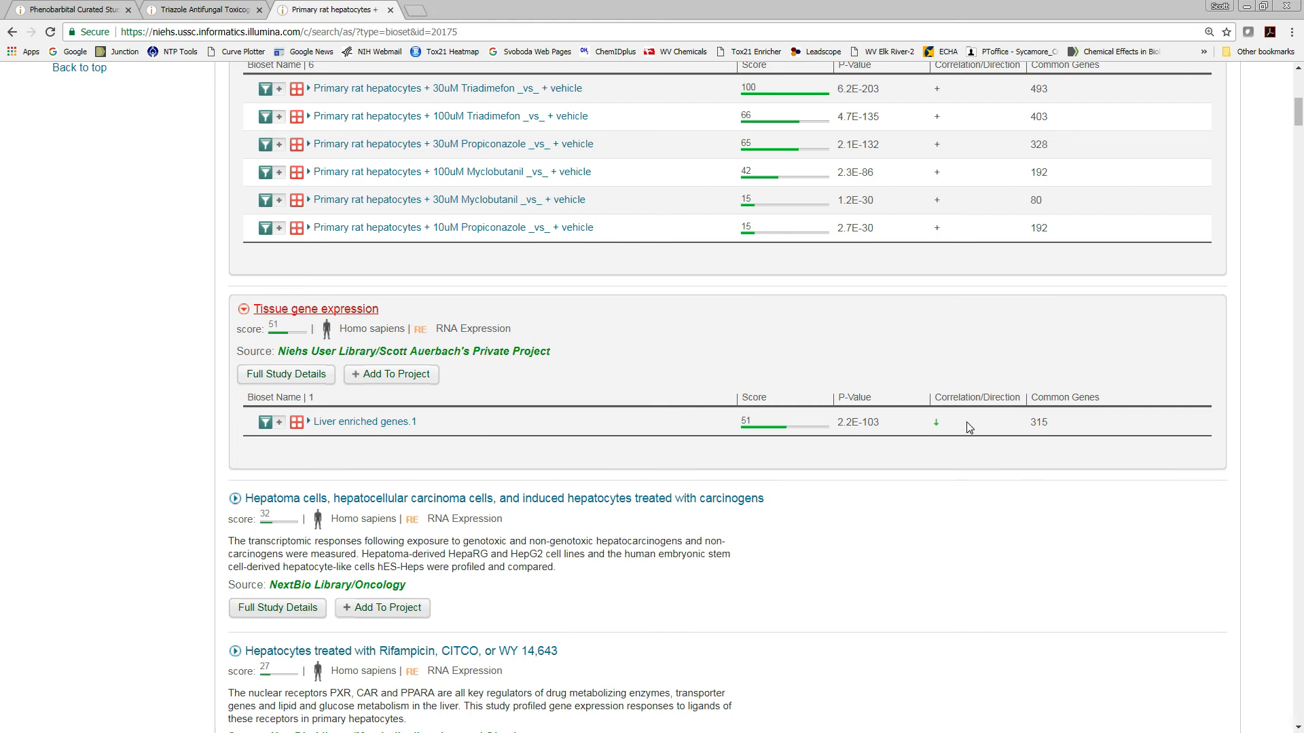
scroll(972, 522, down, 1)
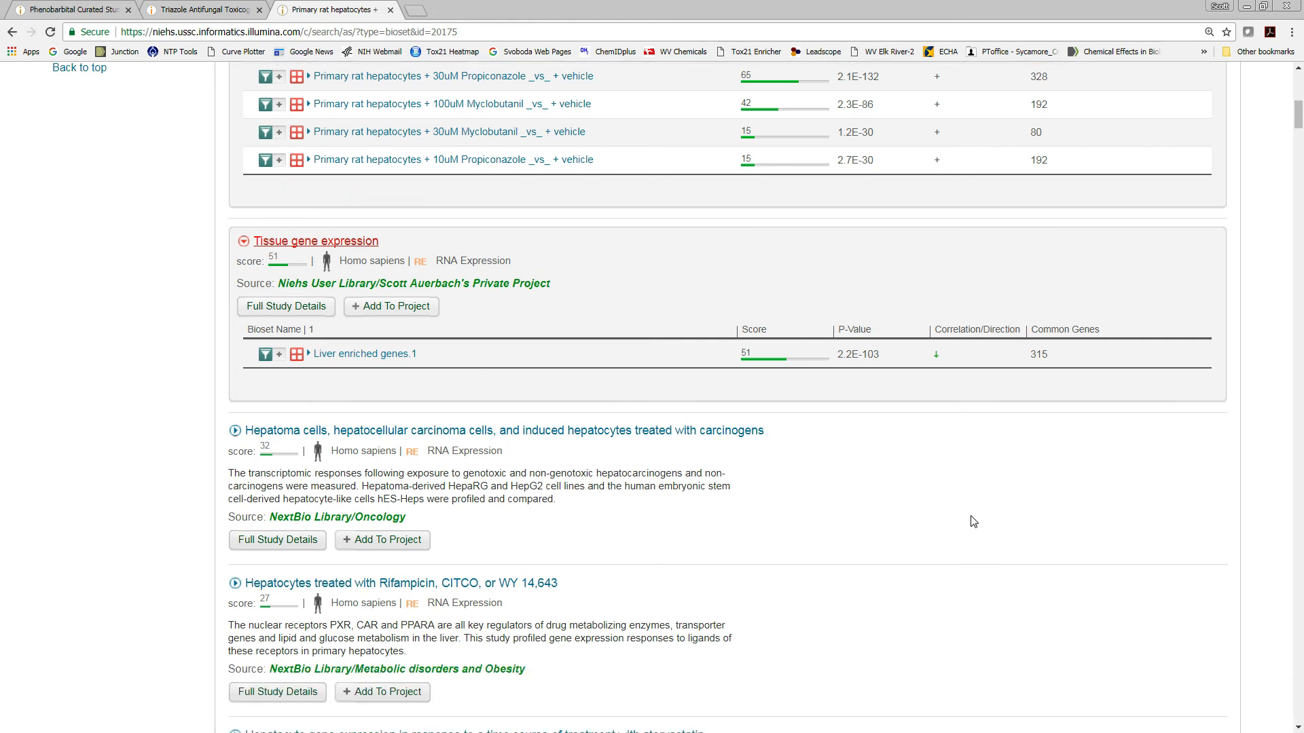
scroll(978, 515, up, 1)
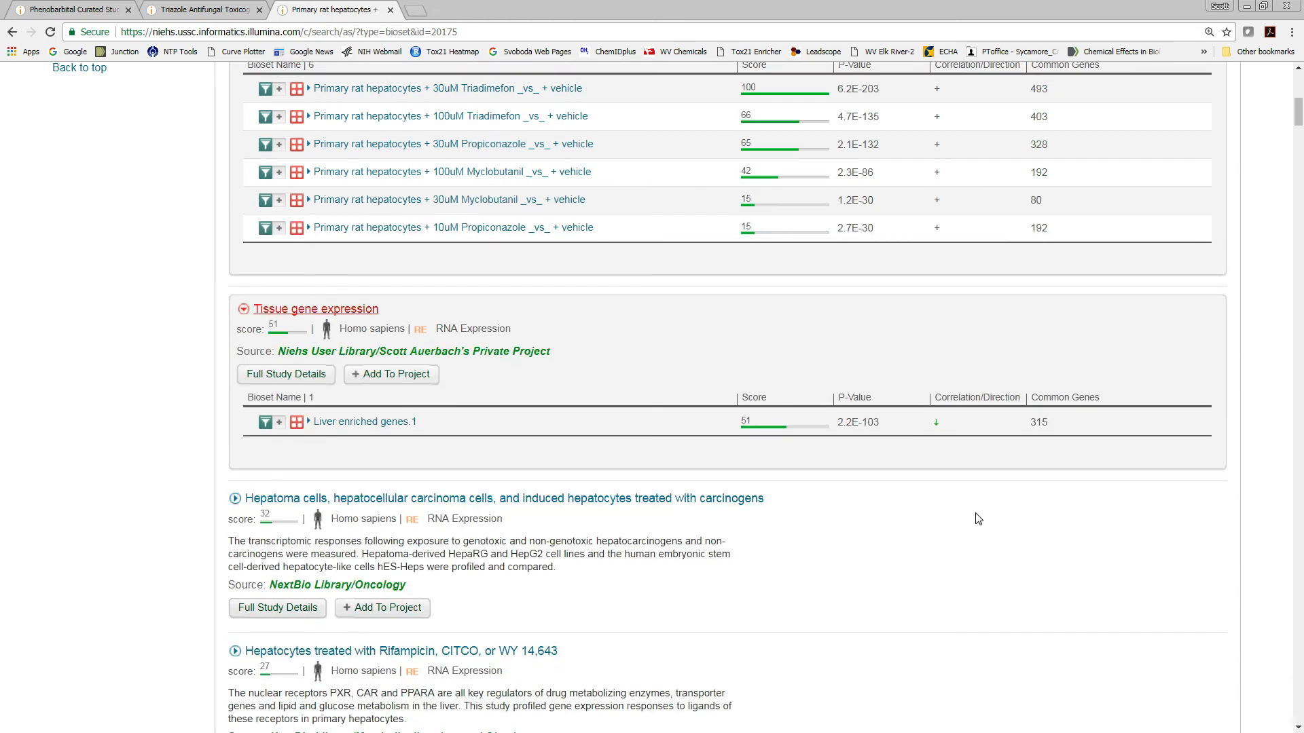
Step: Expand the study of hepatoma cells and induced hepatocytes treated with carcinogens, review its biosets, and collapse it again
scroll(979, 528, down, 2)
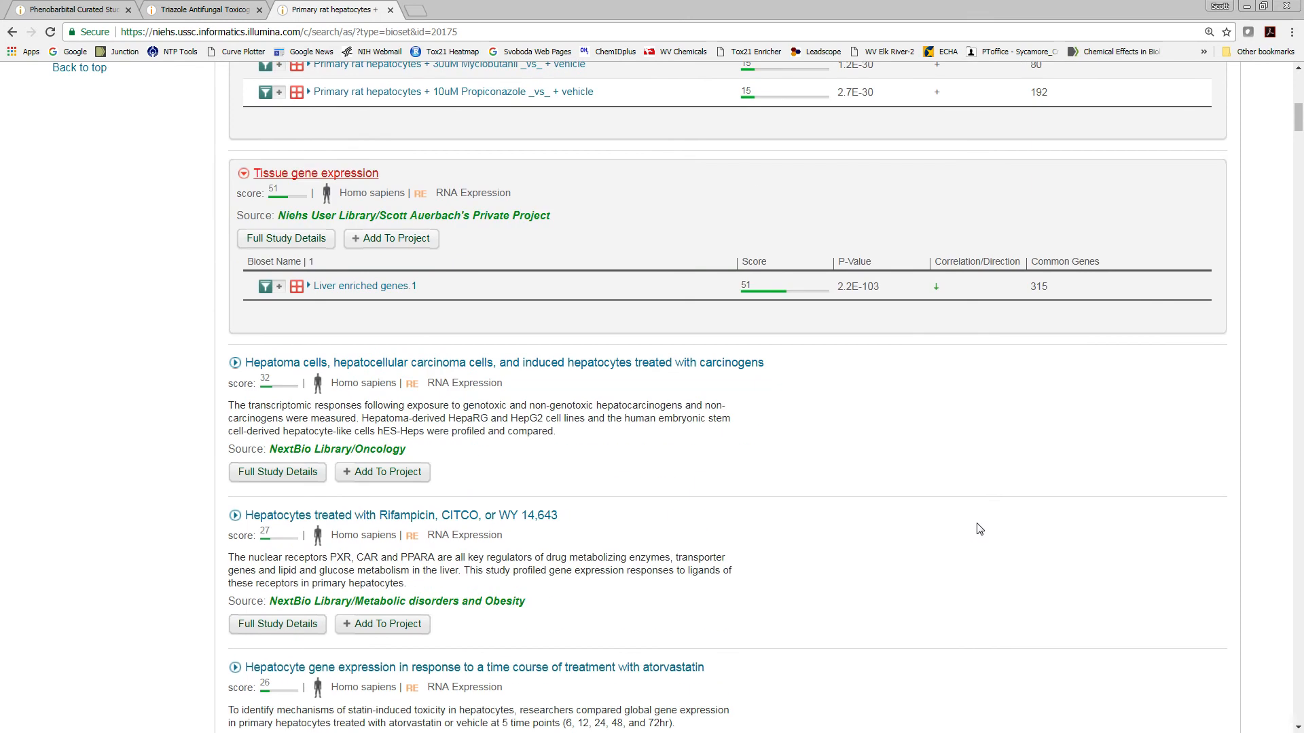
click(235, 364)
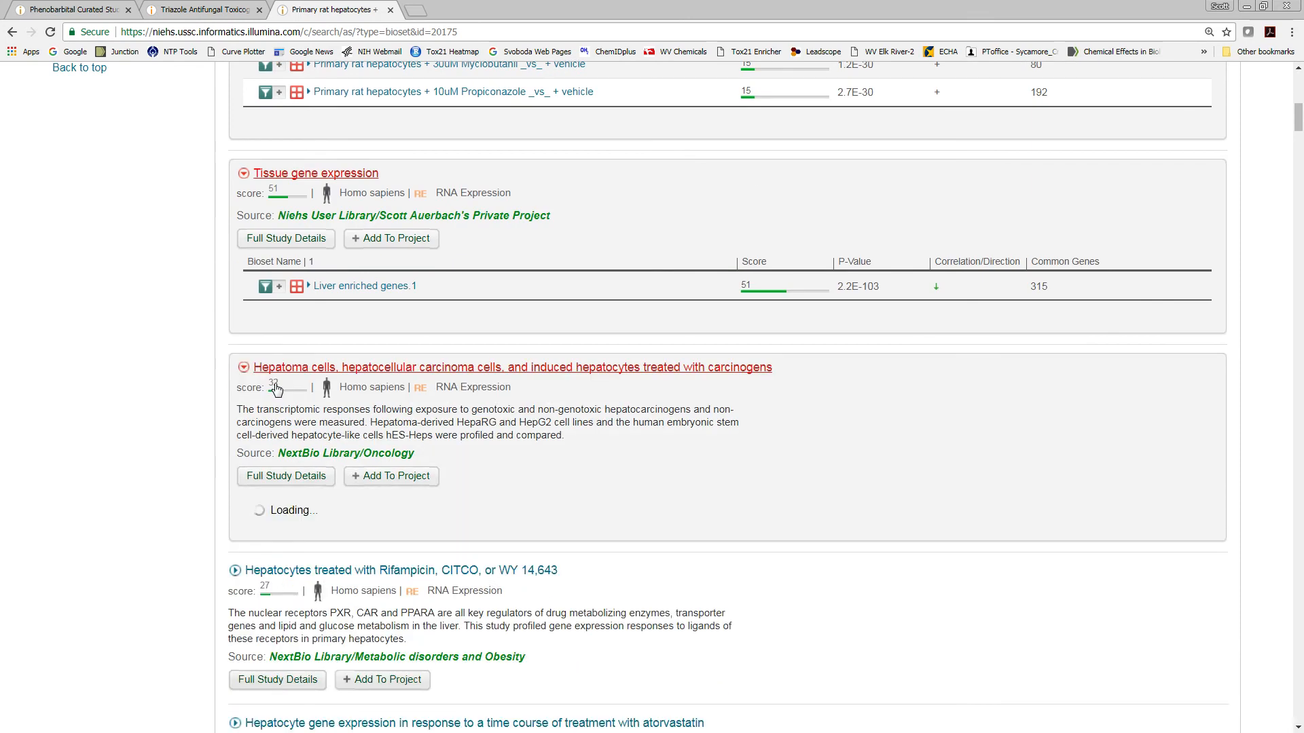
scroll(924, 427, down, 3)
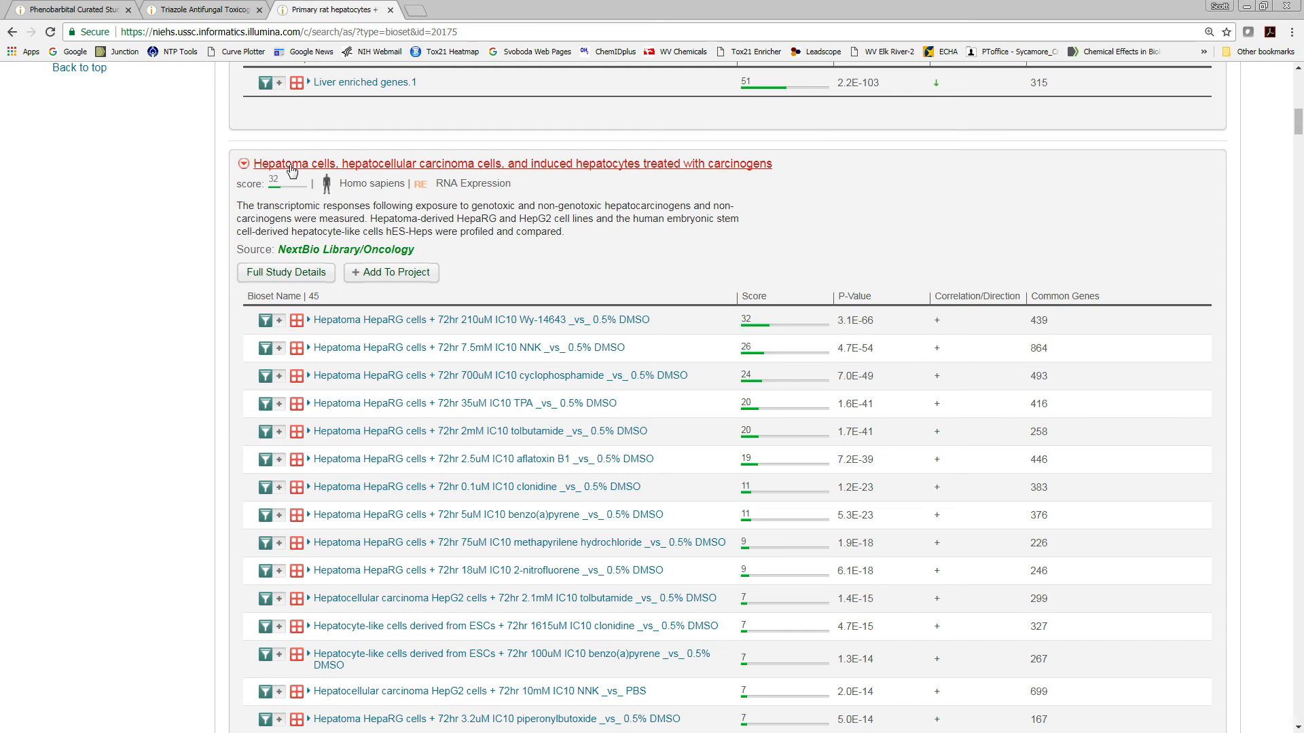
click(243, 165)
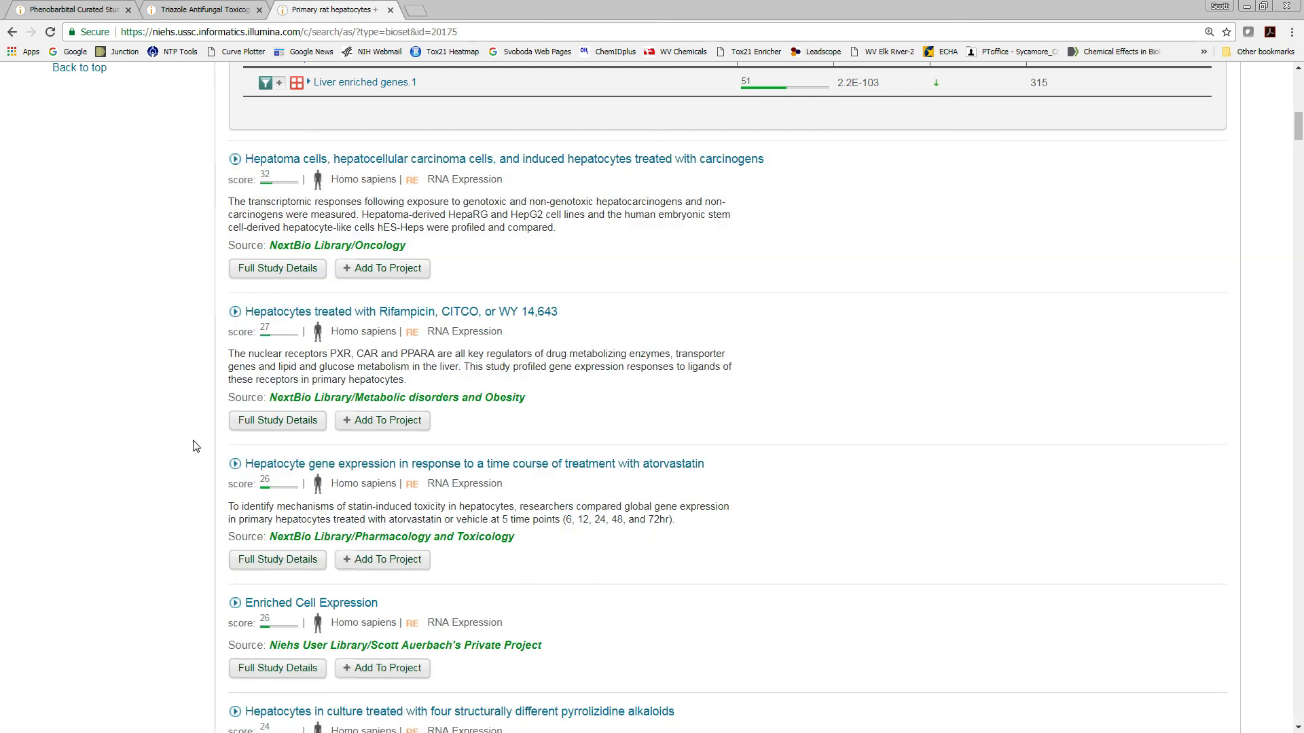
Step: Find the study of HepaRG cells with hCAR knockout treated with phenobarbital or CITCO and expand it to review its biosets
scroll(253, 368, down, 5)
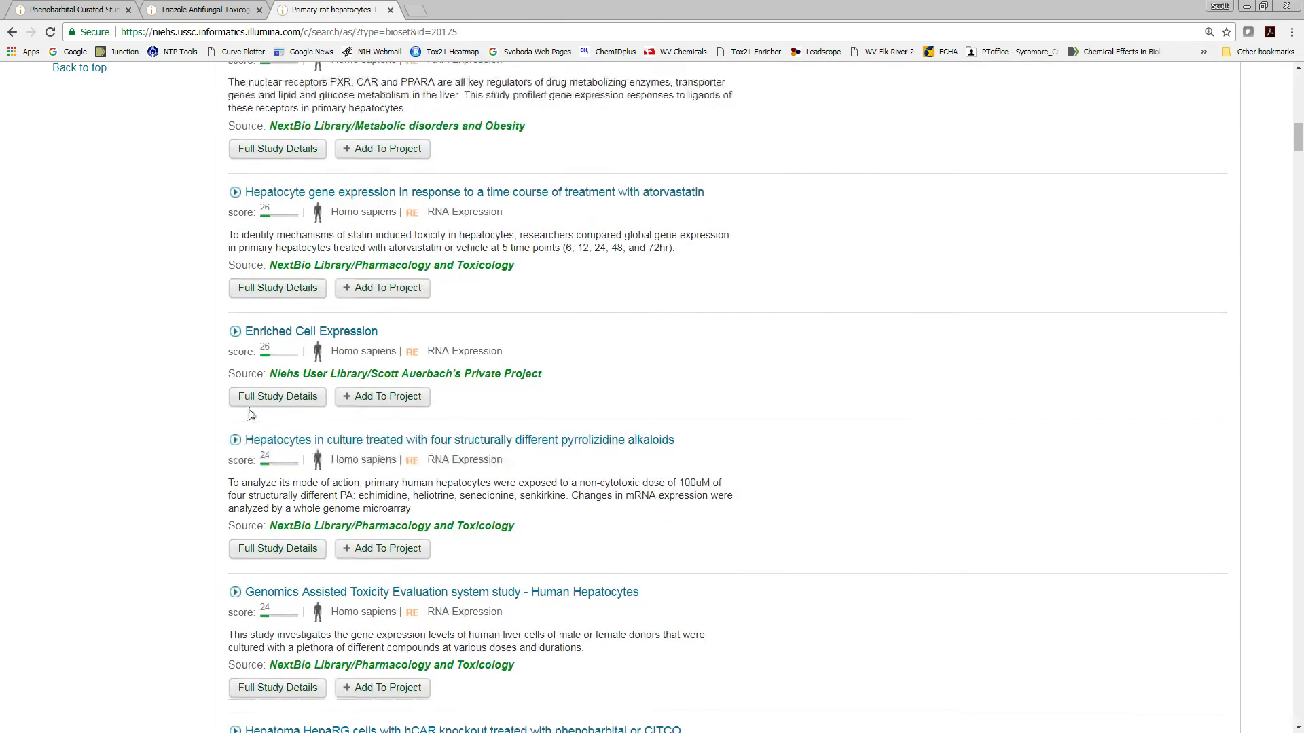
scroll(253, 416, down, 2)
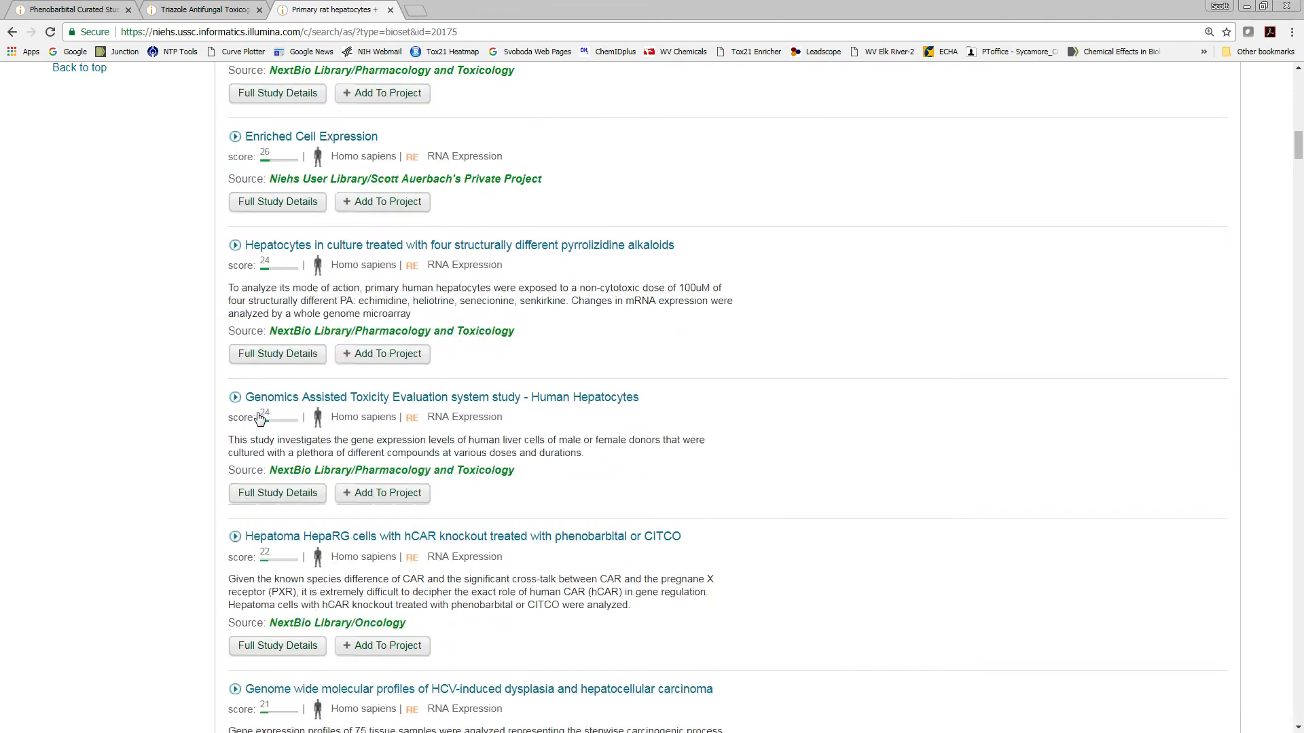
click(235, 460)
scroll(779, 509, down, 3)
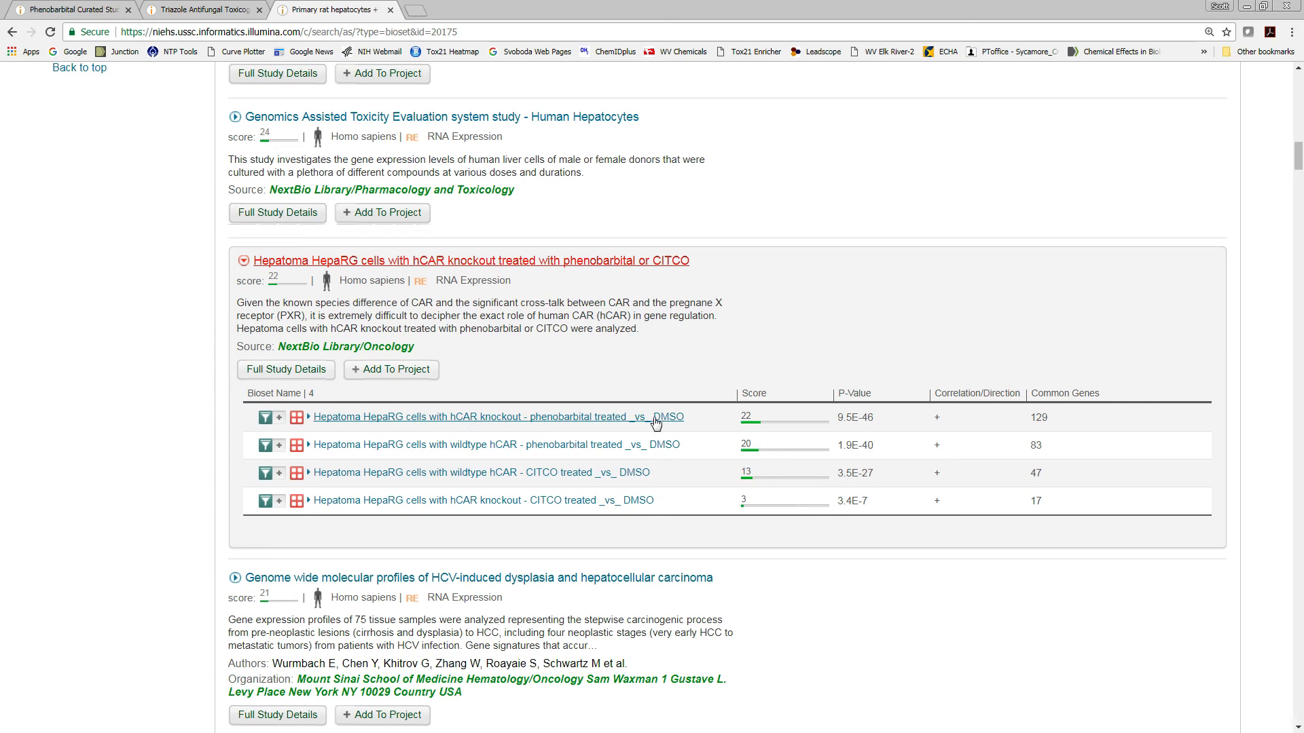
scroll(861, 618, down, 2)
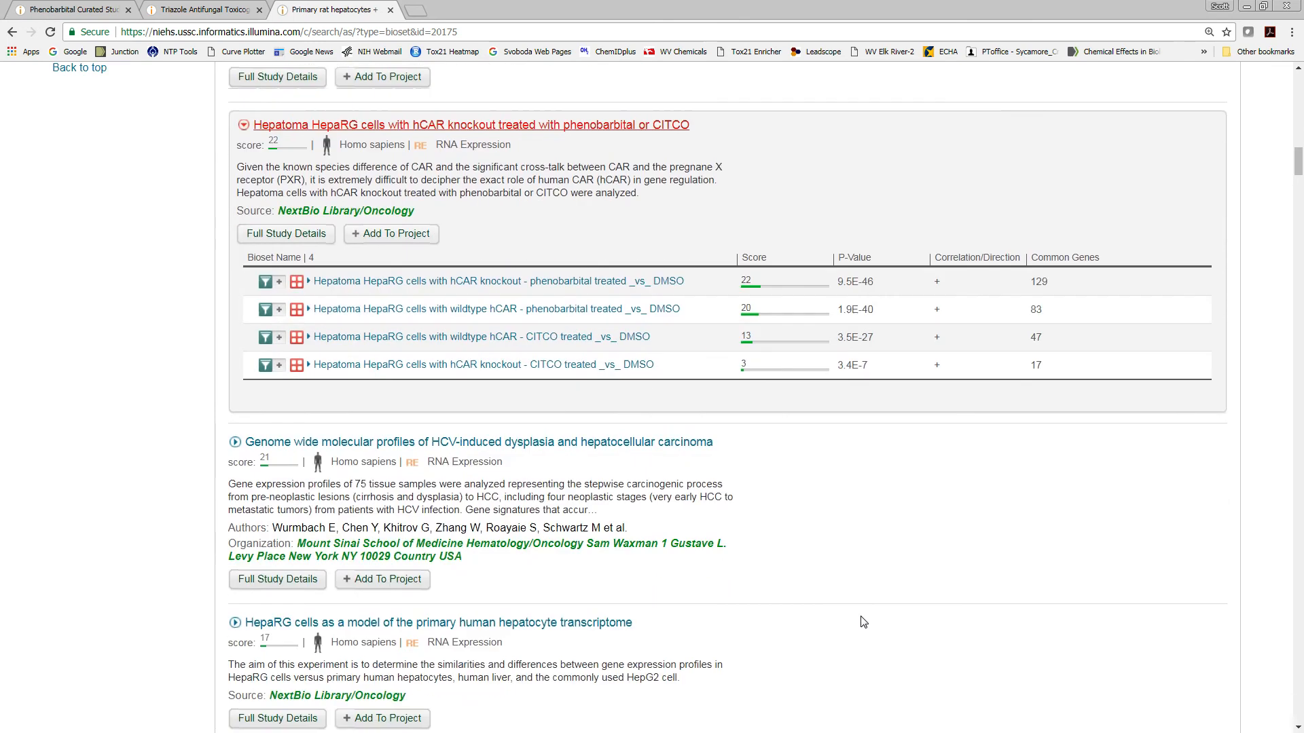
scroll(862, 622, up, 1)
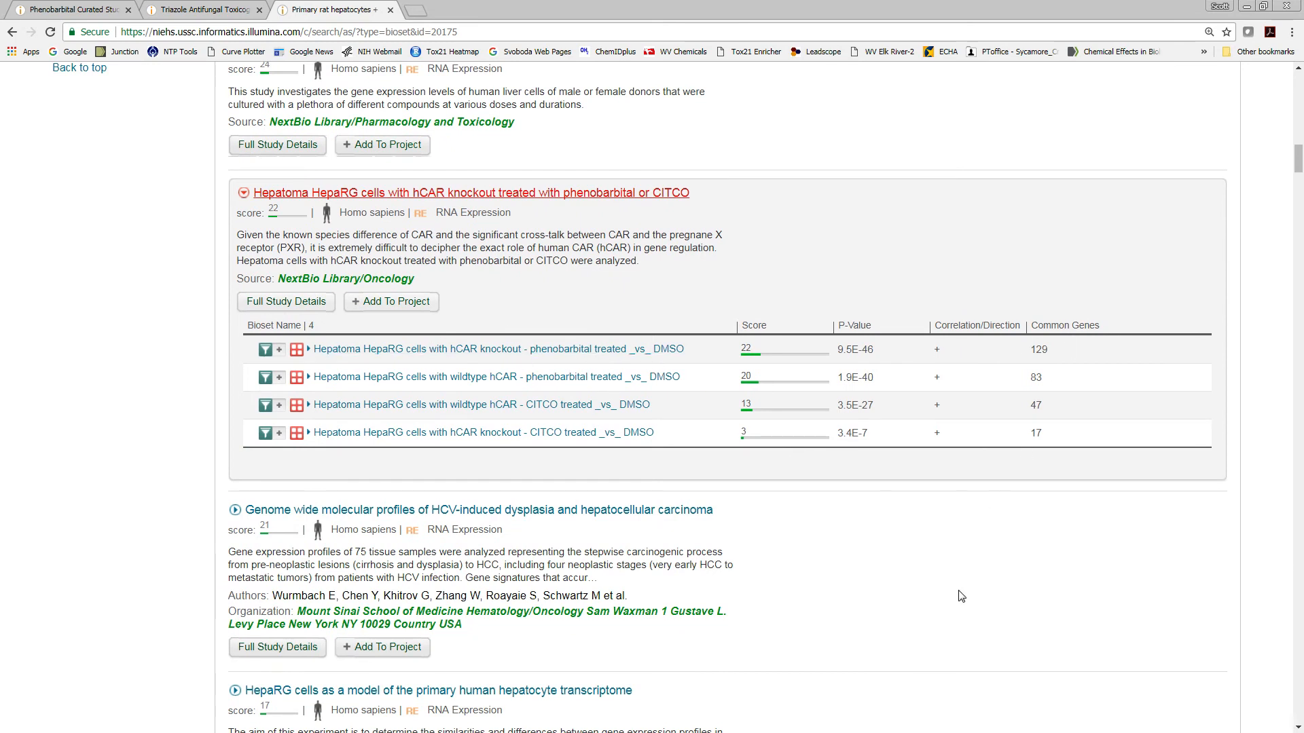
scroll(961, 599, down, 3)
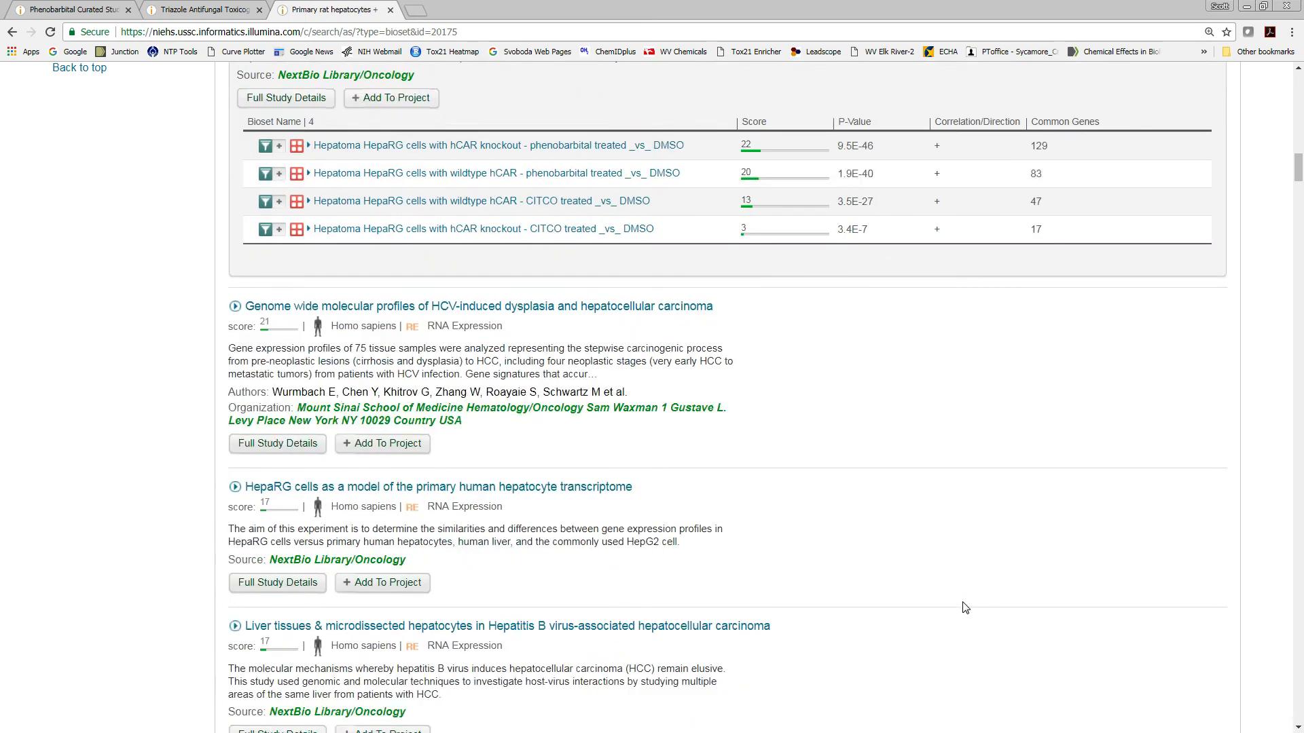
Step: Show the Body Atlas results for the phenobarbital bioset, read the description of the Liver tissue, and close it
scroll(965, 607, up, 15)
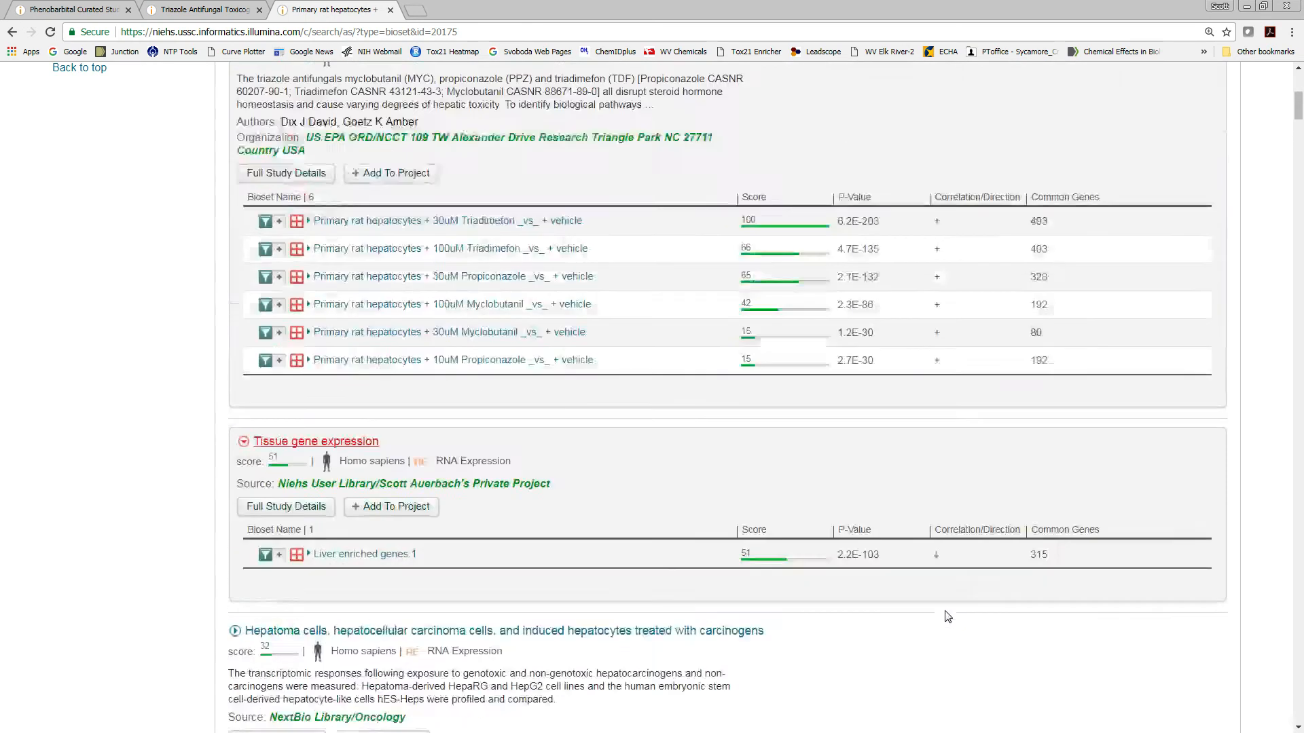
scroll(948, 616, up, 7)
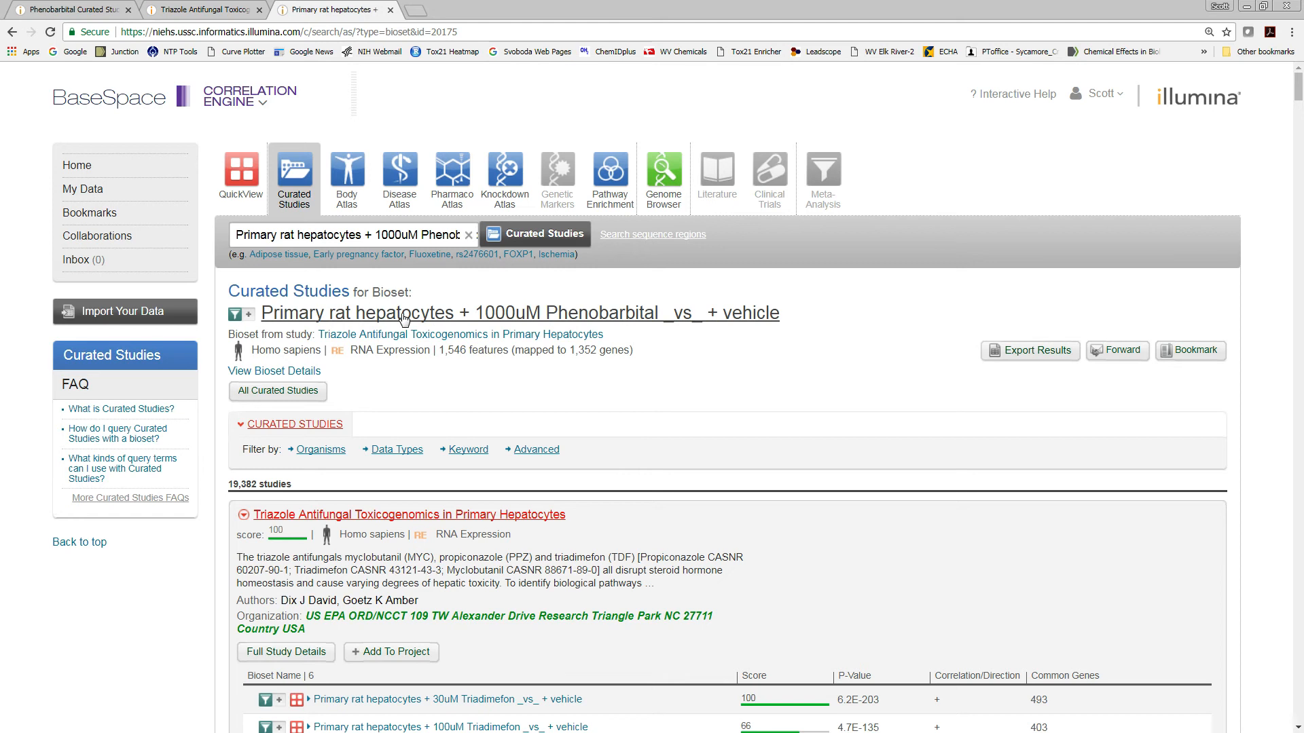
click(337, 177)
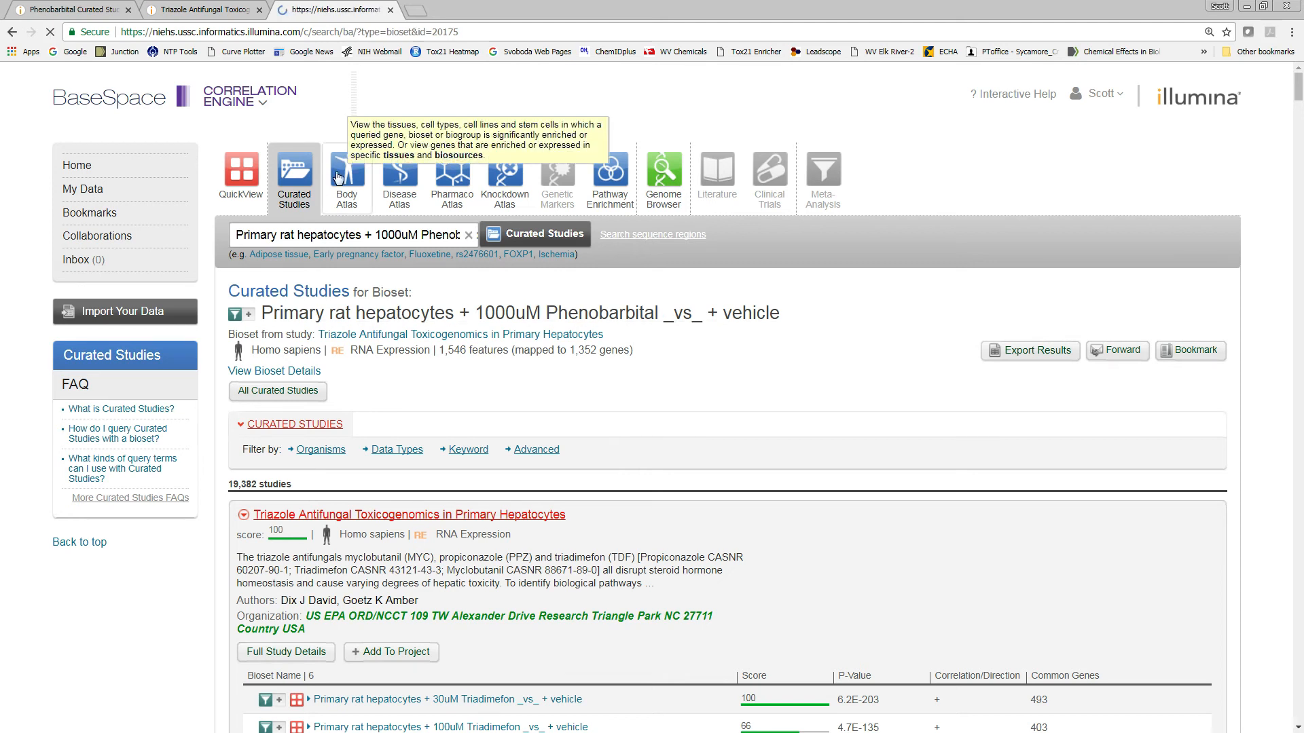
scroll(947, 503, down, 3)
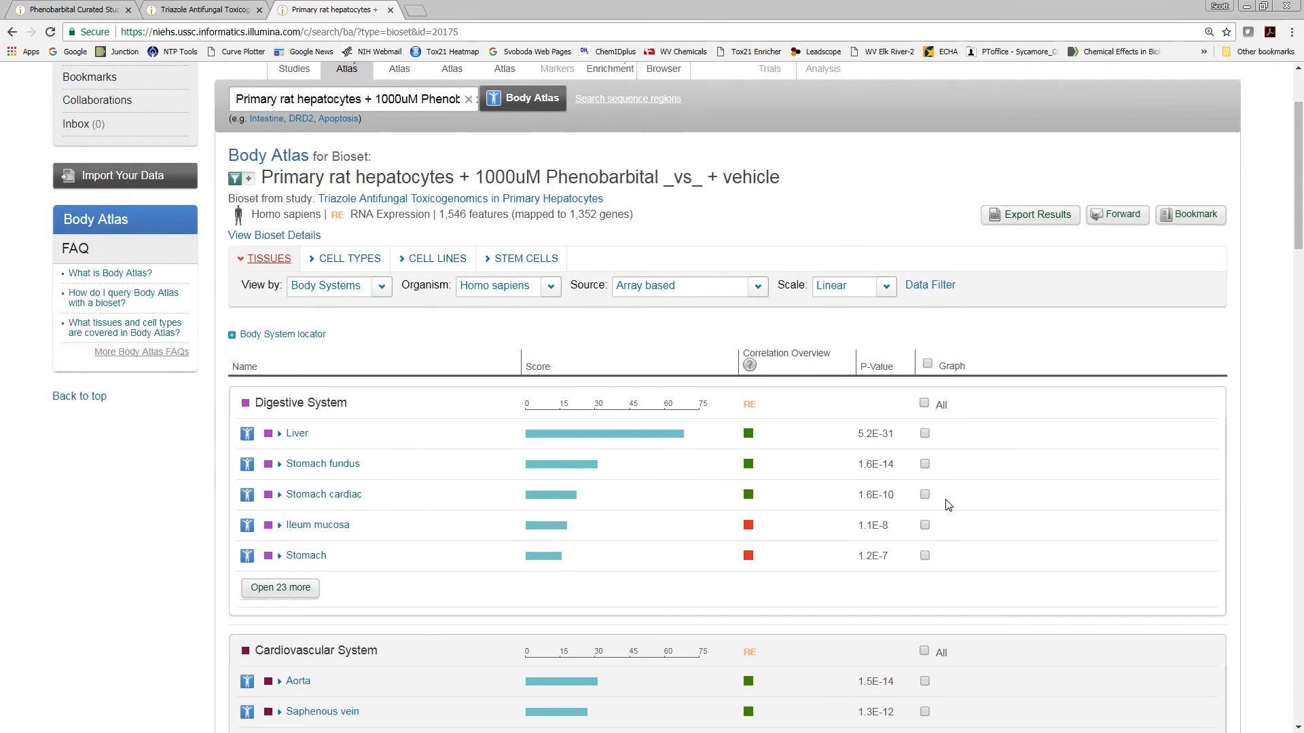
scroll(971, 527, up, 1)
click(294, 436)
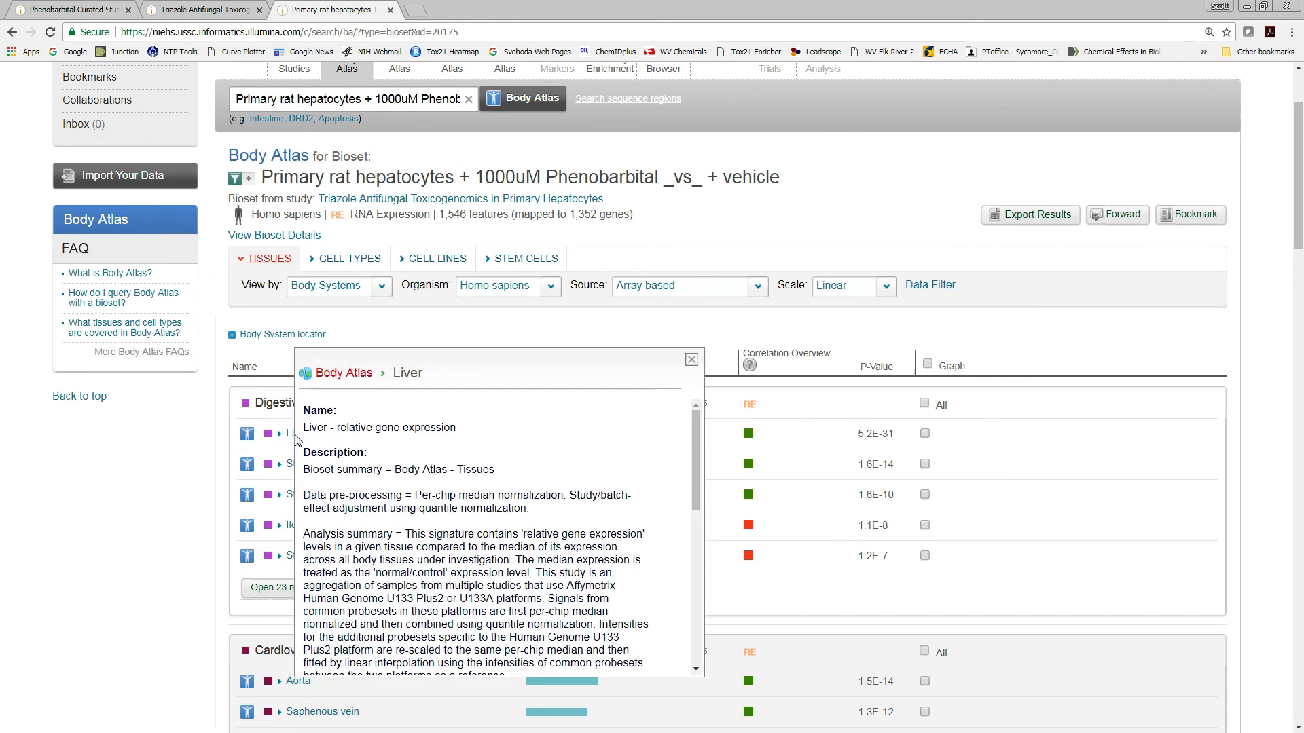
click(692, 359)
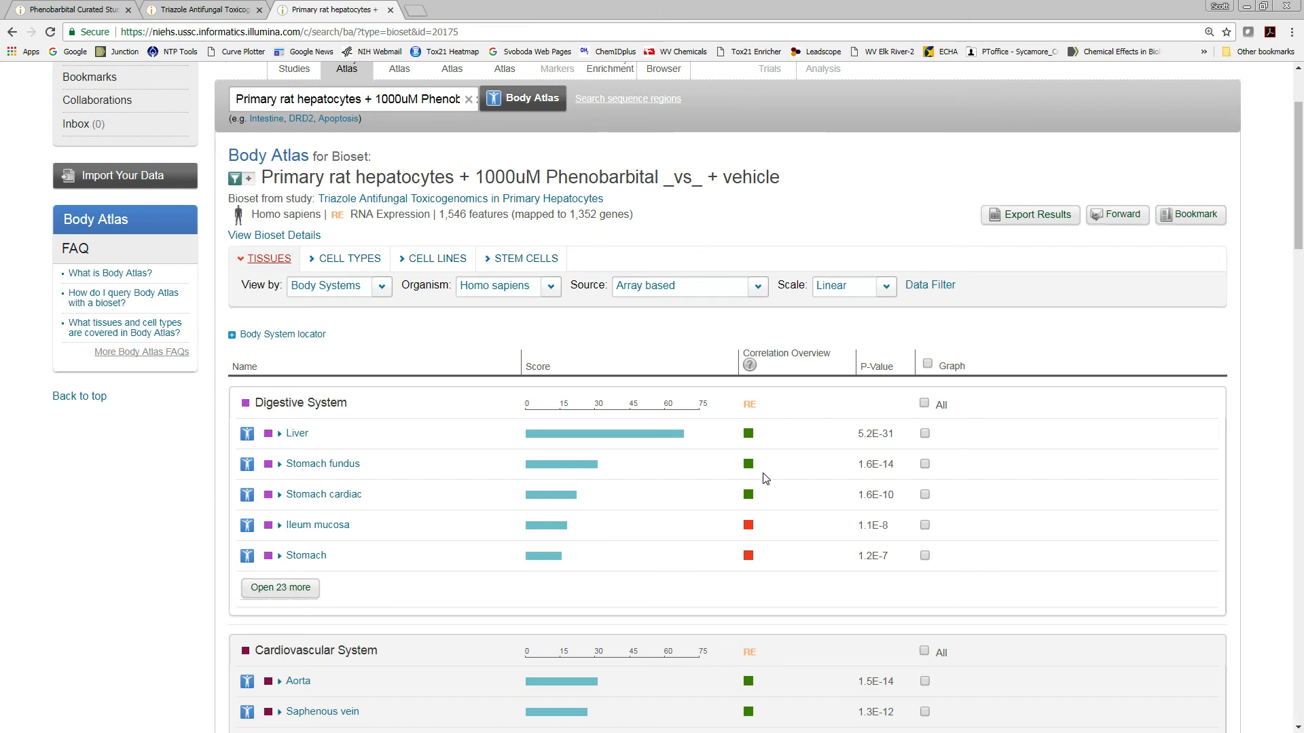
Step: Show the Disease Atlas results for the phenobarbital bioset and look over the correlated diseases in the Cancer category
scroll(768, 479, up, 3)
click(395, 180)
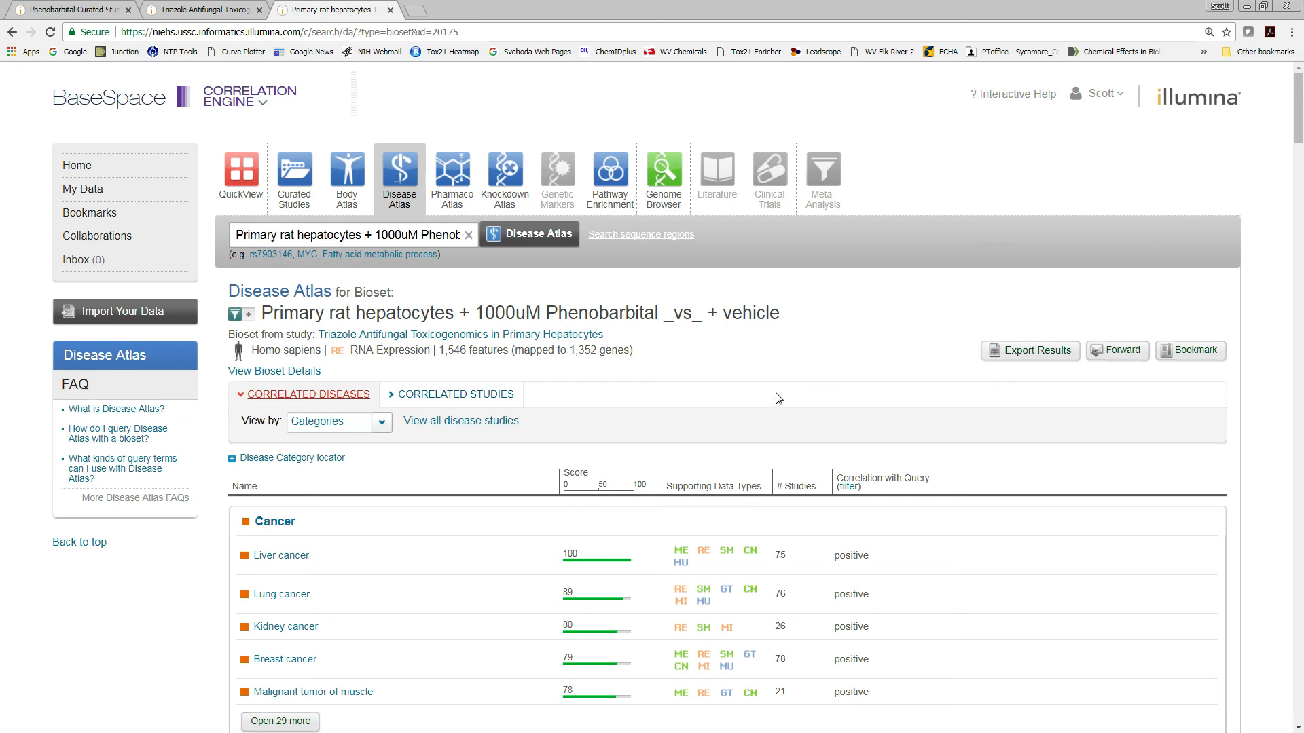
scroll(778, 399, down, 2)
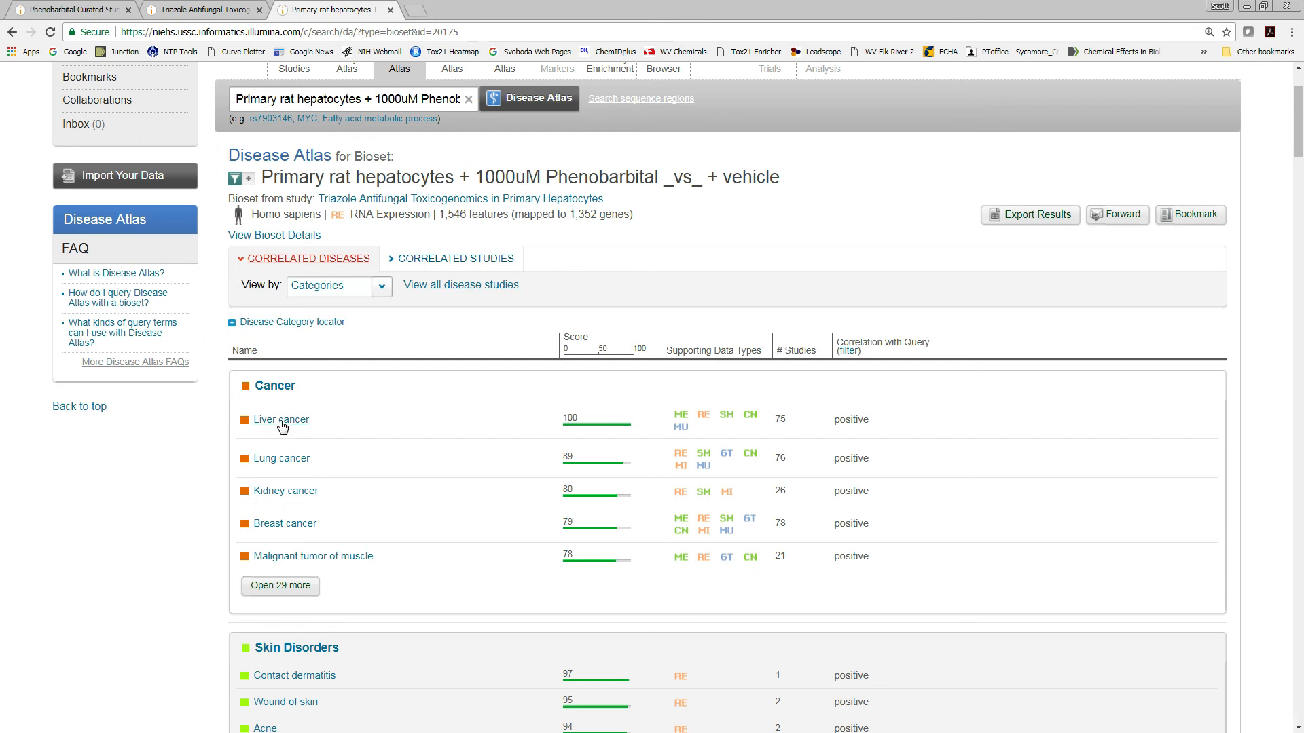
Step: List the studies correlated for Liver cancer and expand the HCV-induced dysplasia and hepatocellular carcinoma study to view its biosets
mouse_move(282, 426)
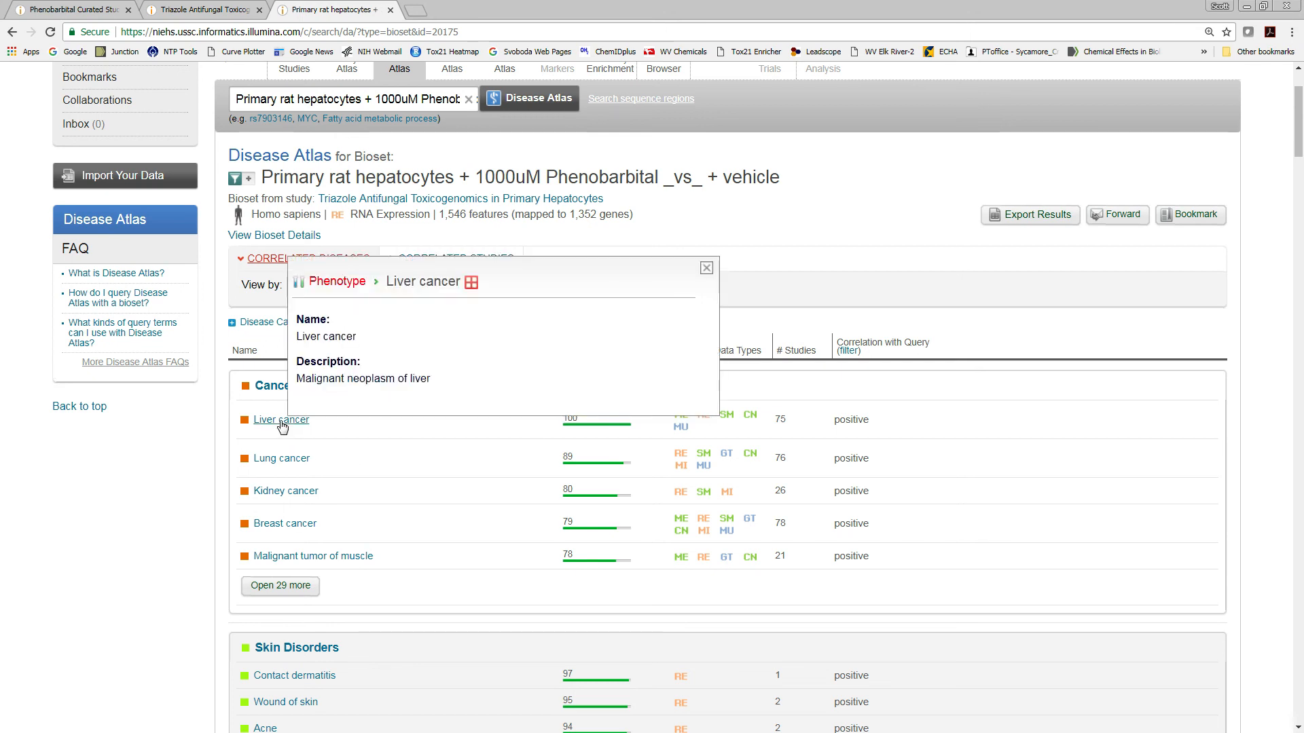
click(282, 420)
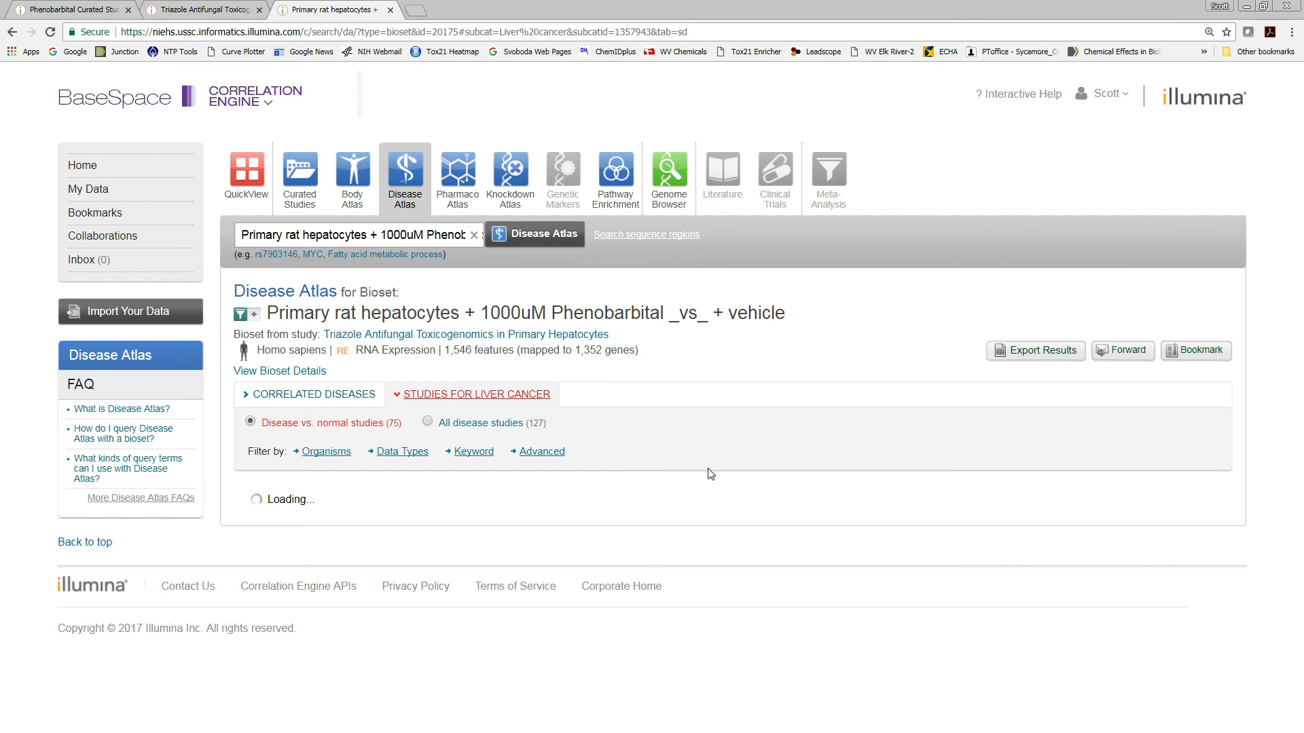
scroll(745, 492, down, 2)
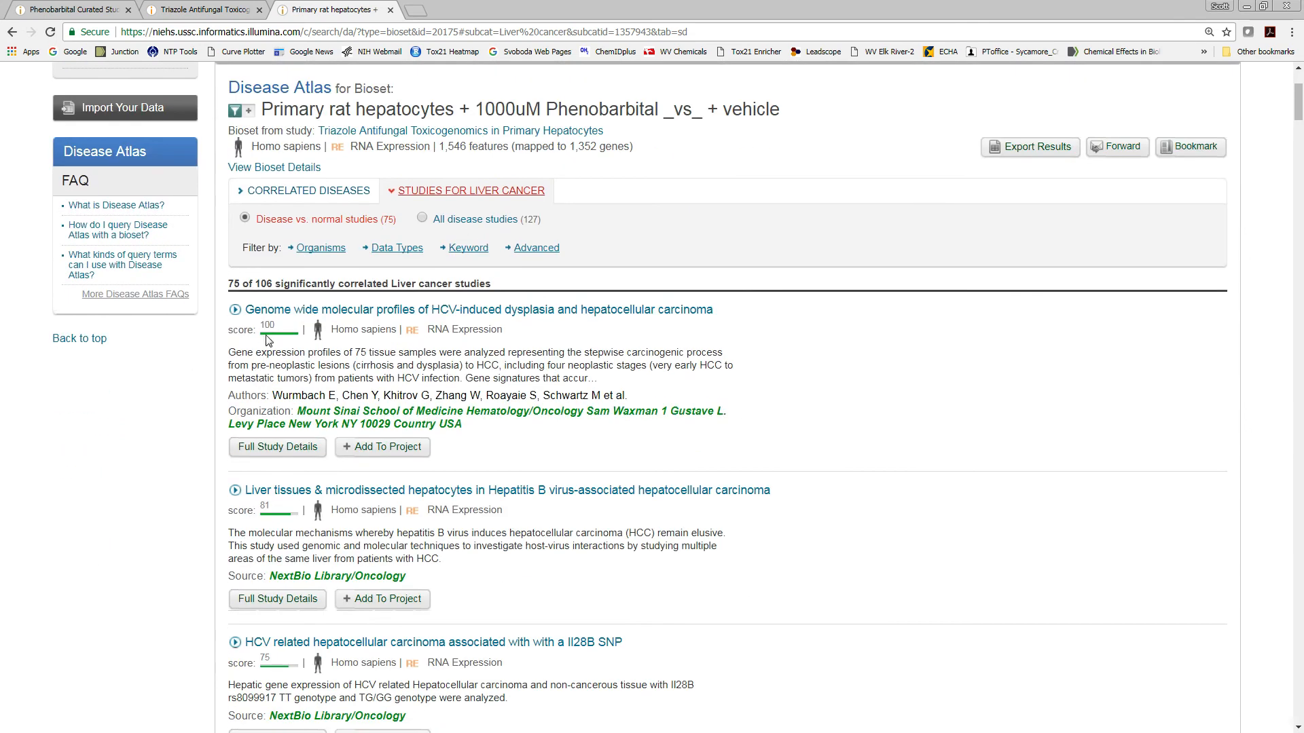
click(235, 311)
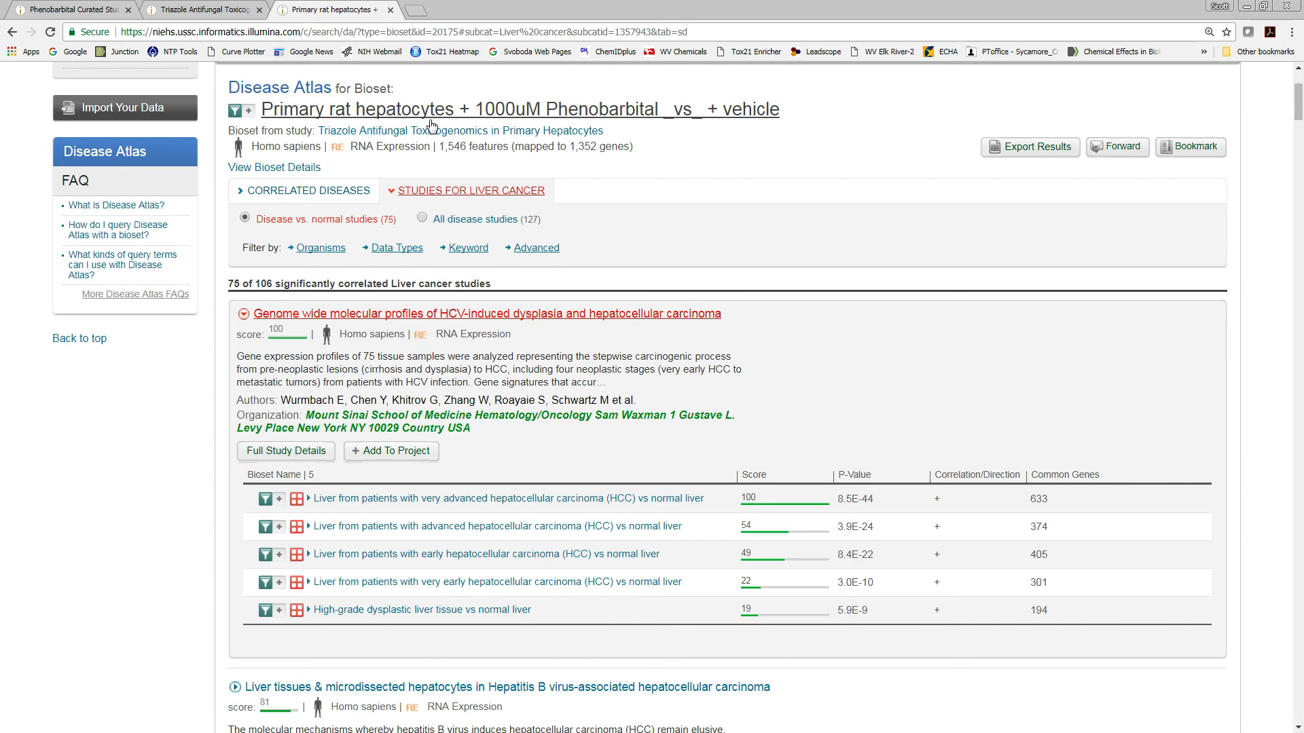
Step: Open the comparison of the phenobarbital bioset with the very advanced hepatocellular carcinoma vs normal liver bioset and view its matching features
scroll(792, 460, down, 2)
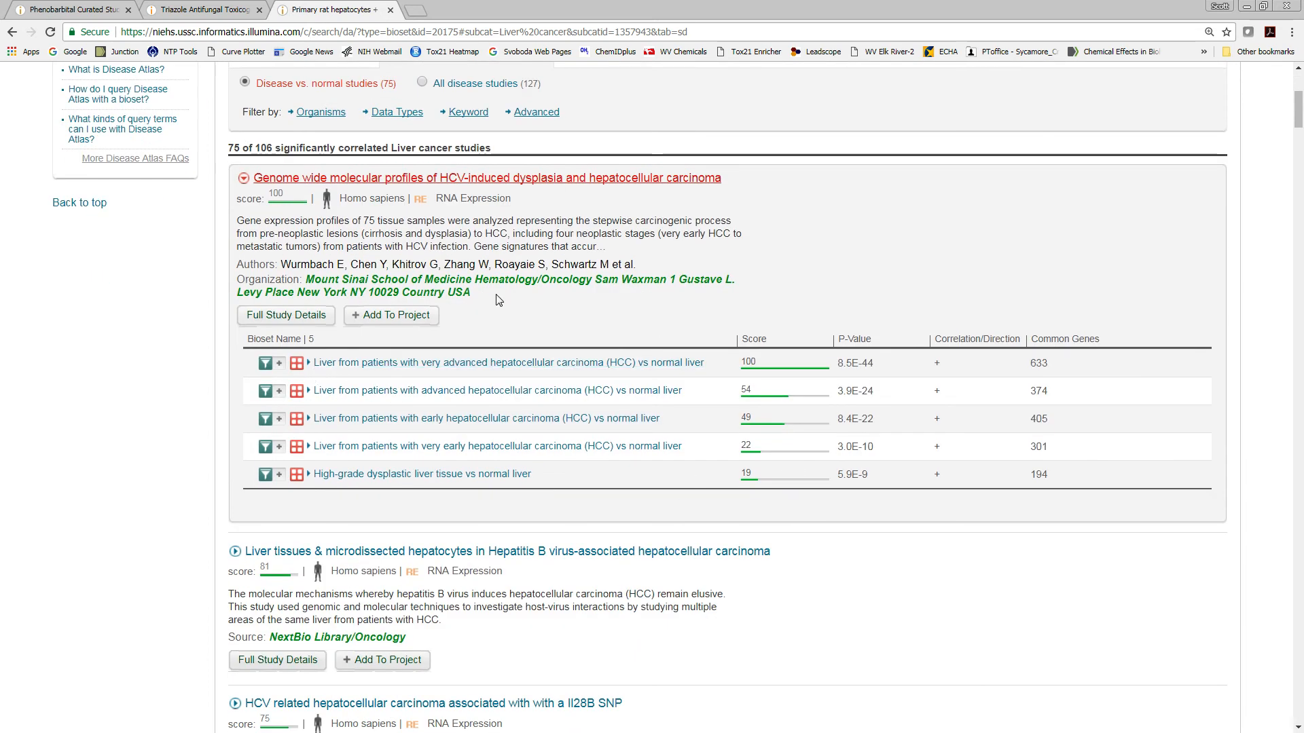
scroll(499, 300, up, 3)
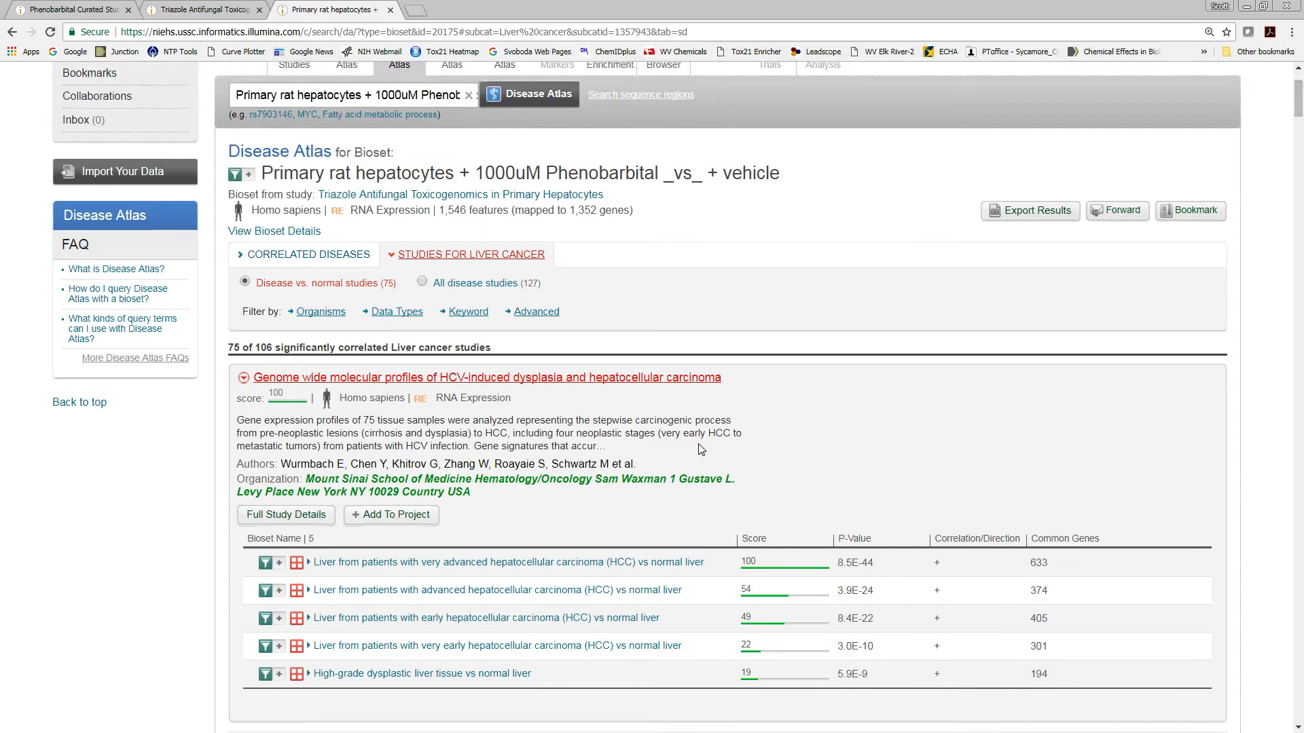
scroll(701, 449, down, 3)
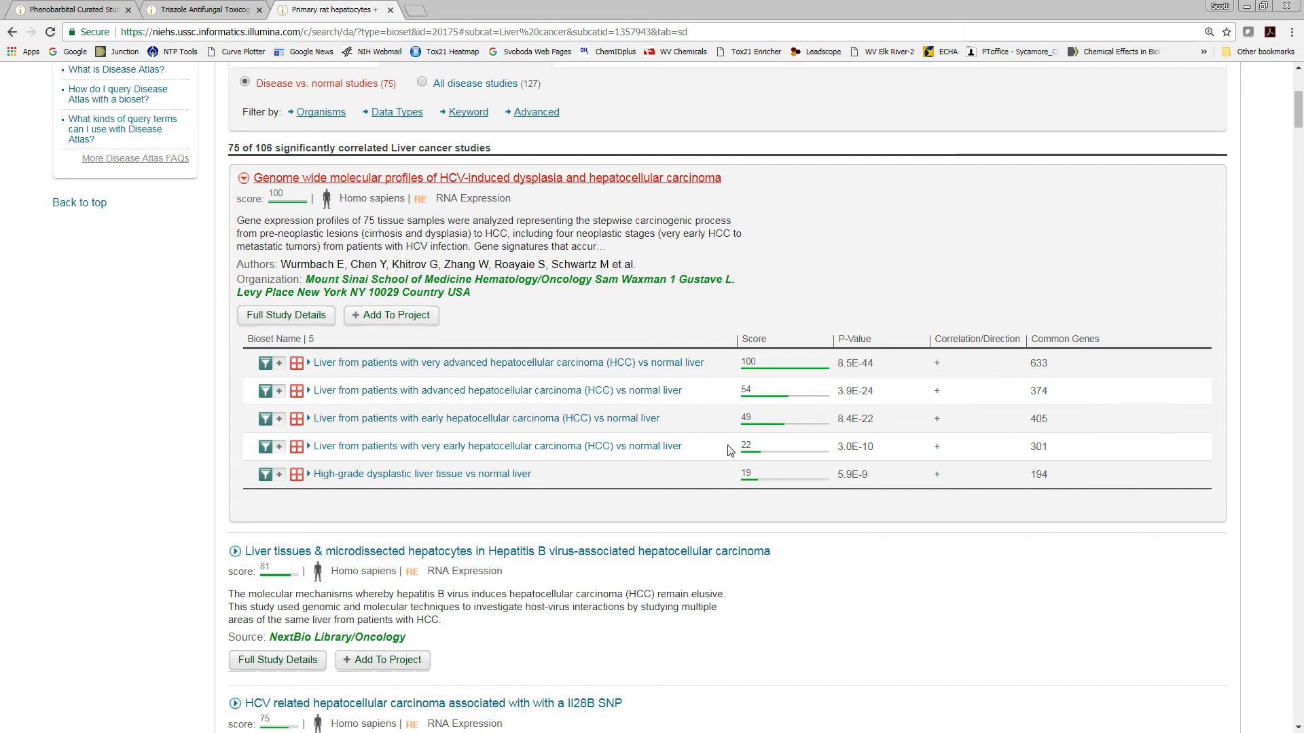
scroll(713, 459, up, 5)
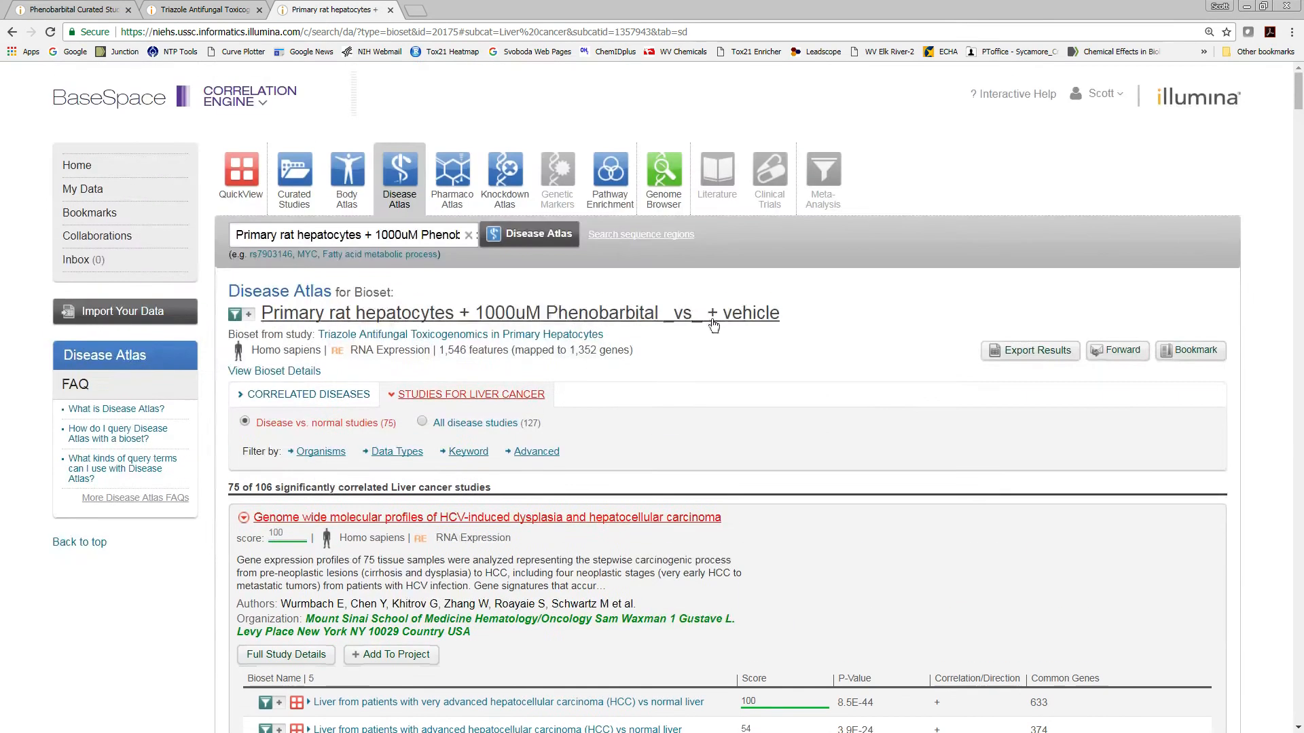
scroll(724, 464, down, 4)
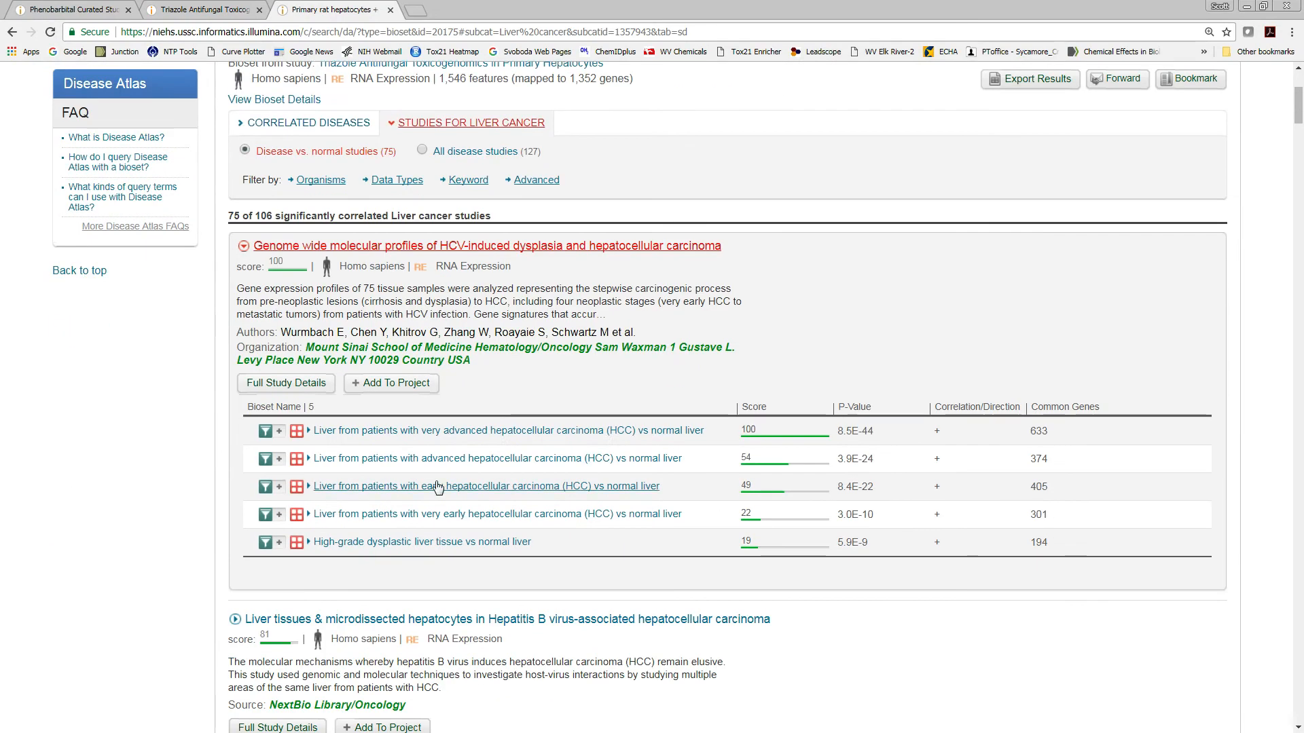
click(309, 432)
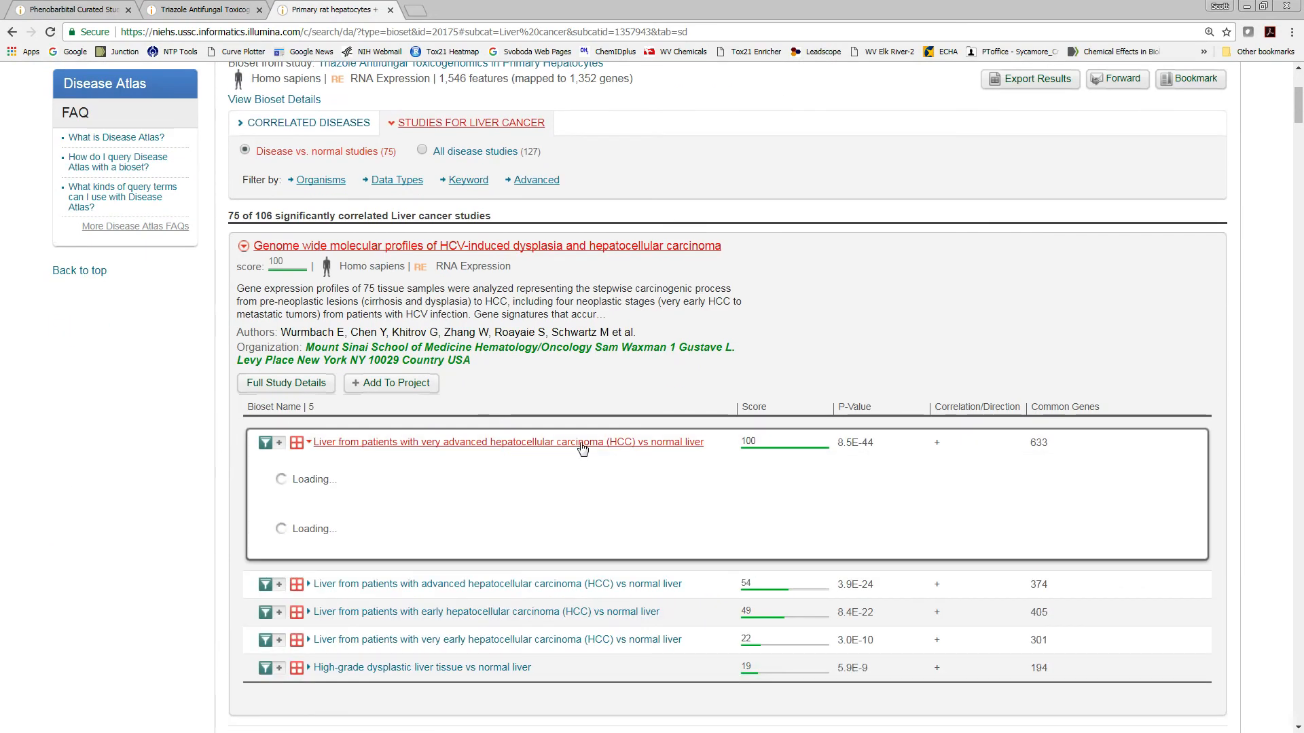
scroll(678, 371, down, 4)
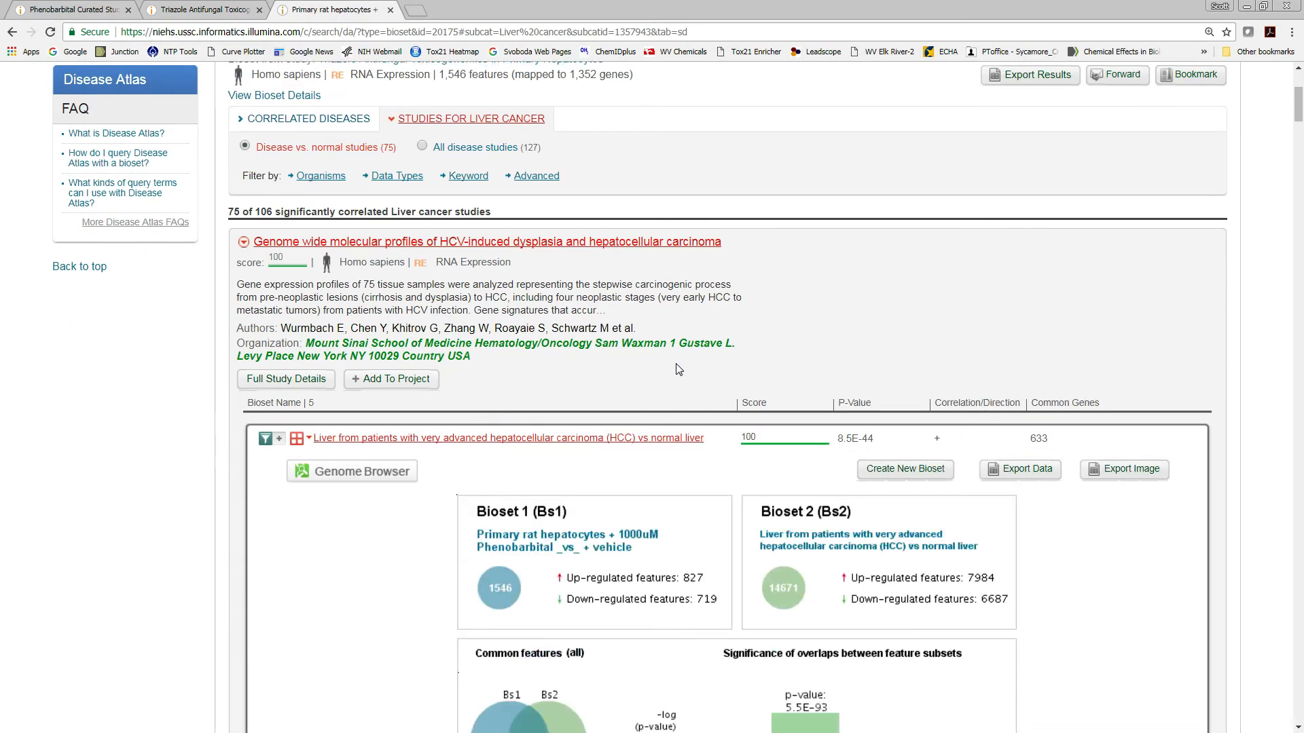
scroll(679, 372, down, 4)
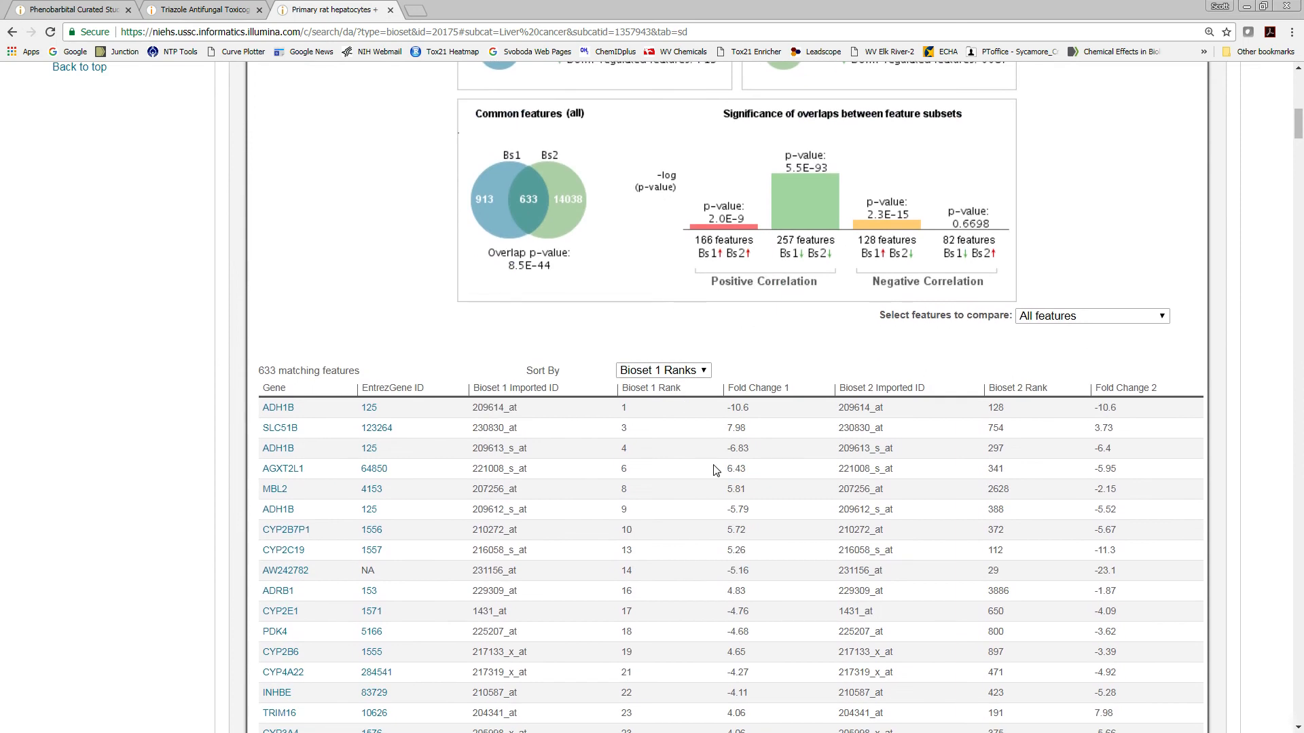
Step: Examine the feature counts, Venn overlap and positive and negative correlation p-values of the liver cancer comparison, and collapse the HCV-induced dysplasia study
scroll(761, 401, up, 5)
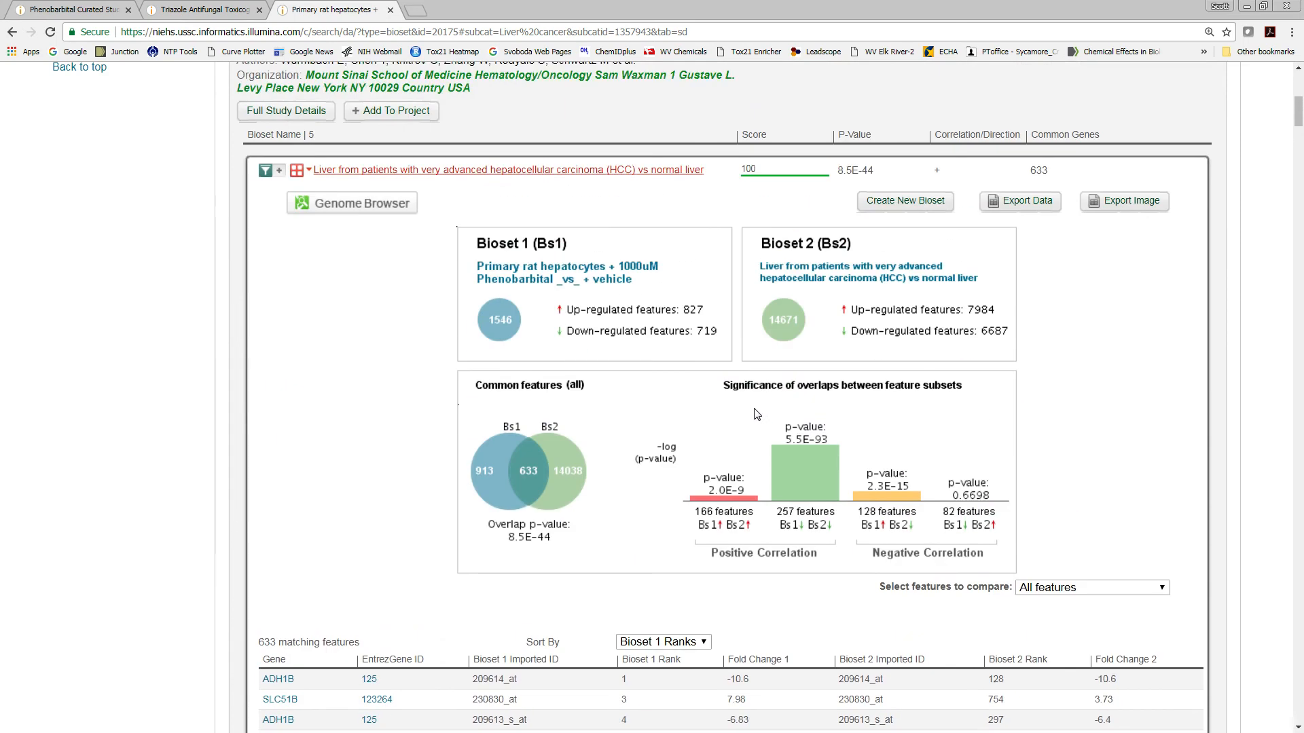
scroll(664, 370, up, 2)
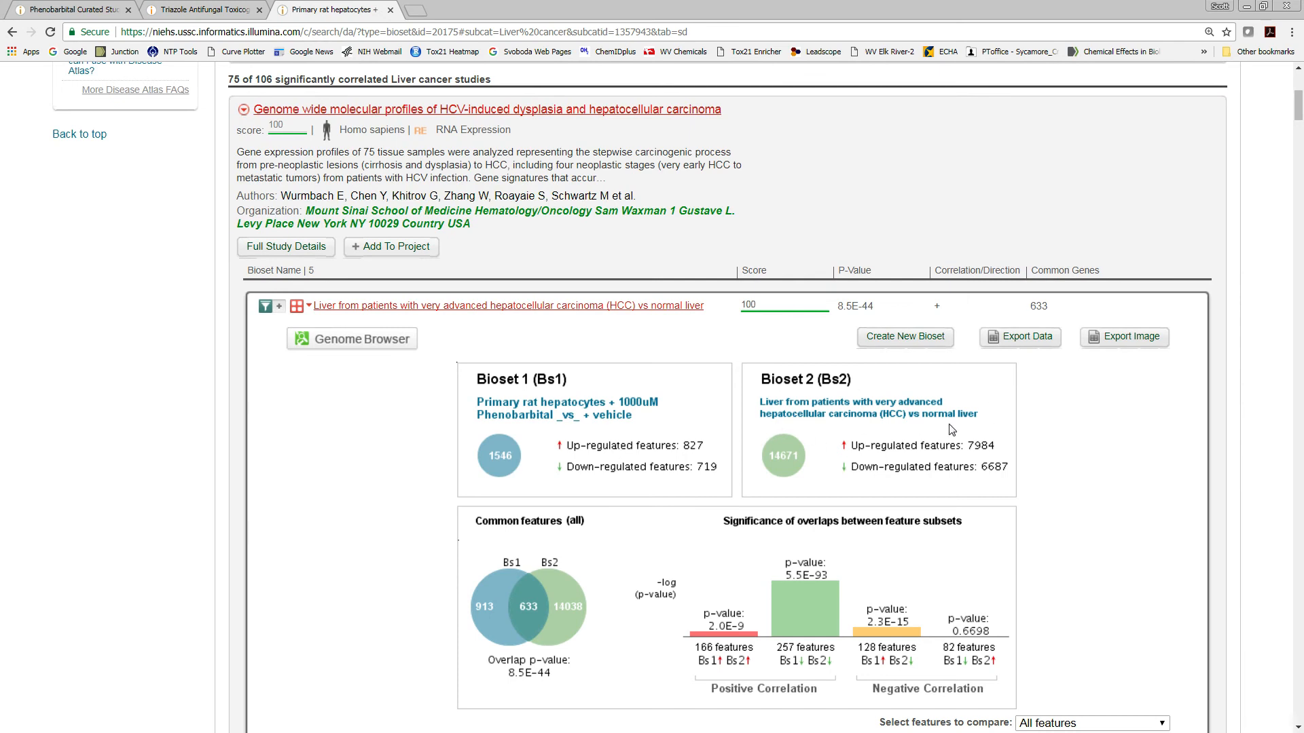
scroll(889, 441, down, 2)
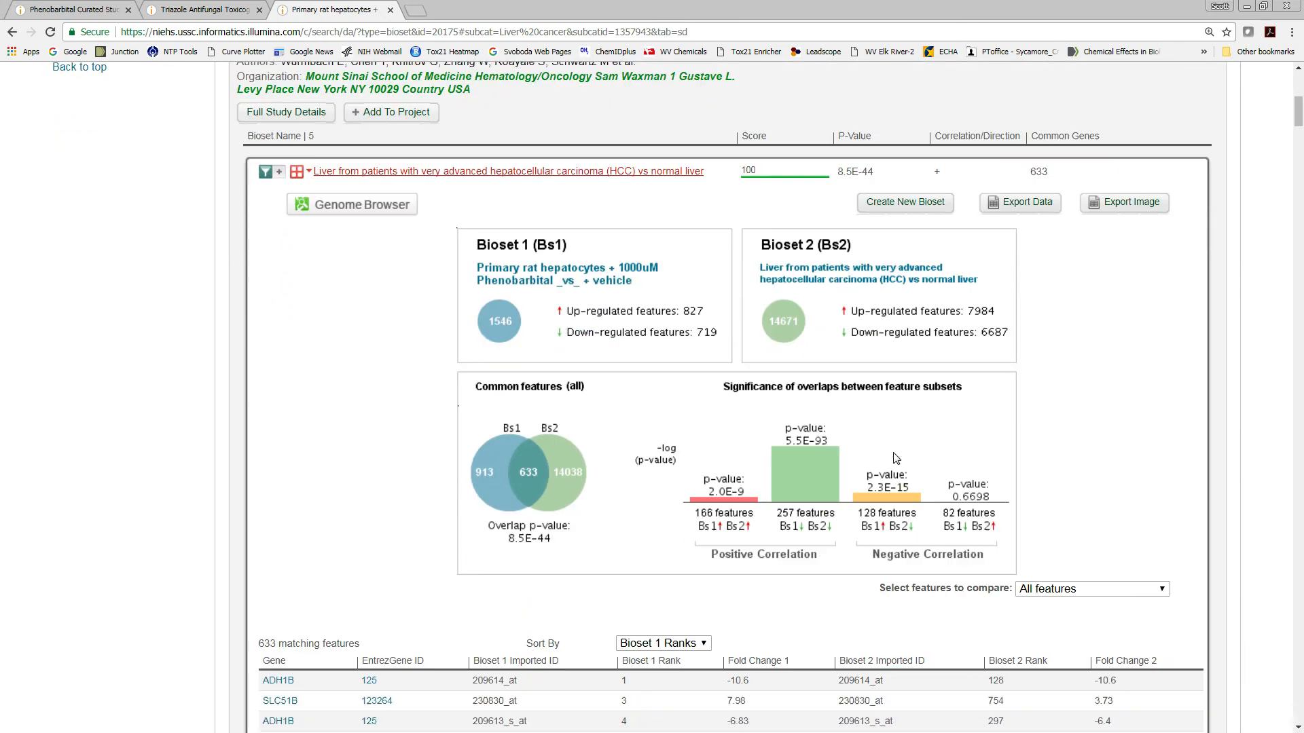
scroll(987, 470, down, 2)
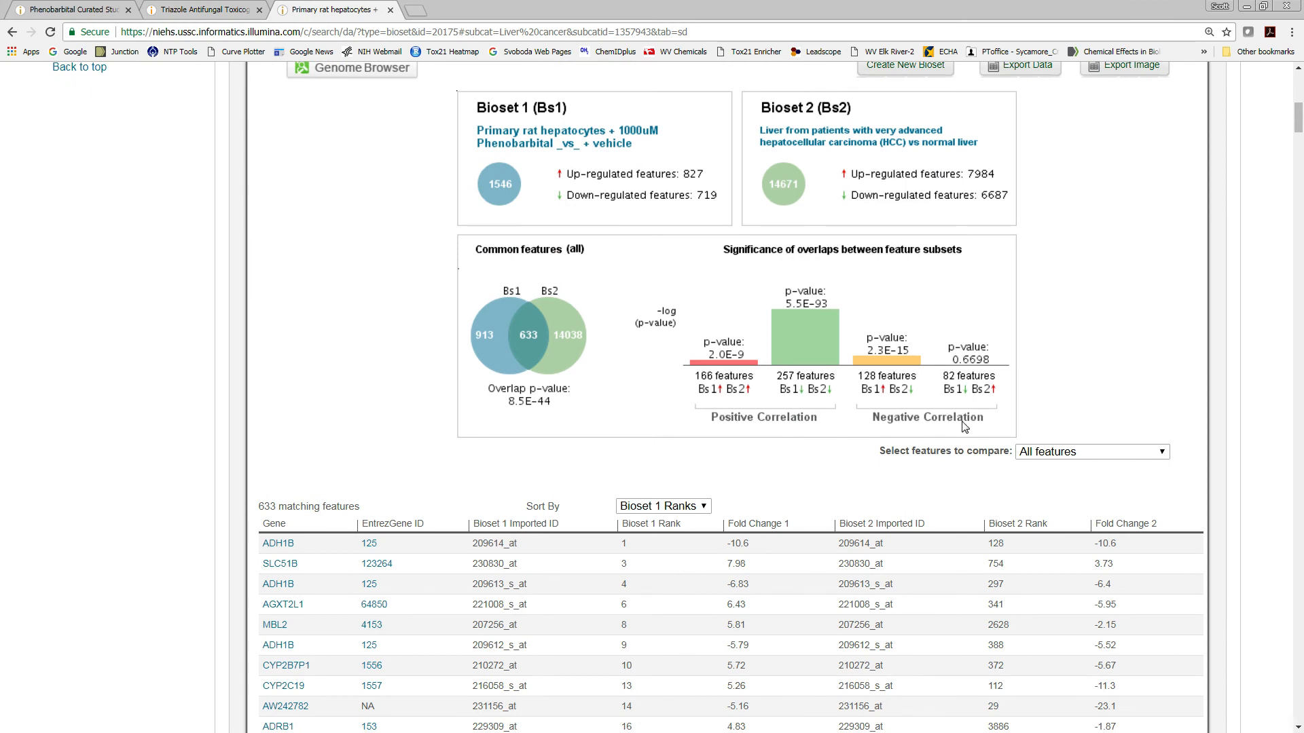
scroll(747, 509, down, 2)
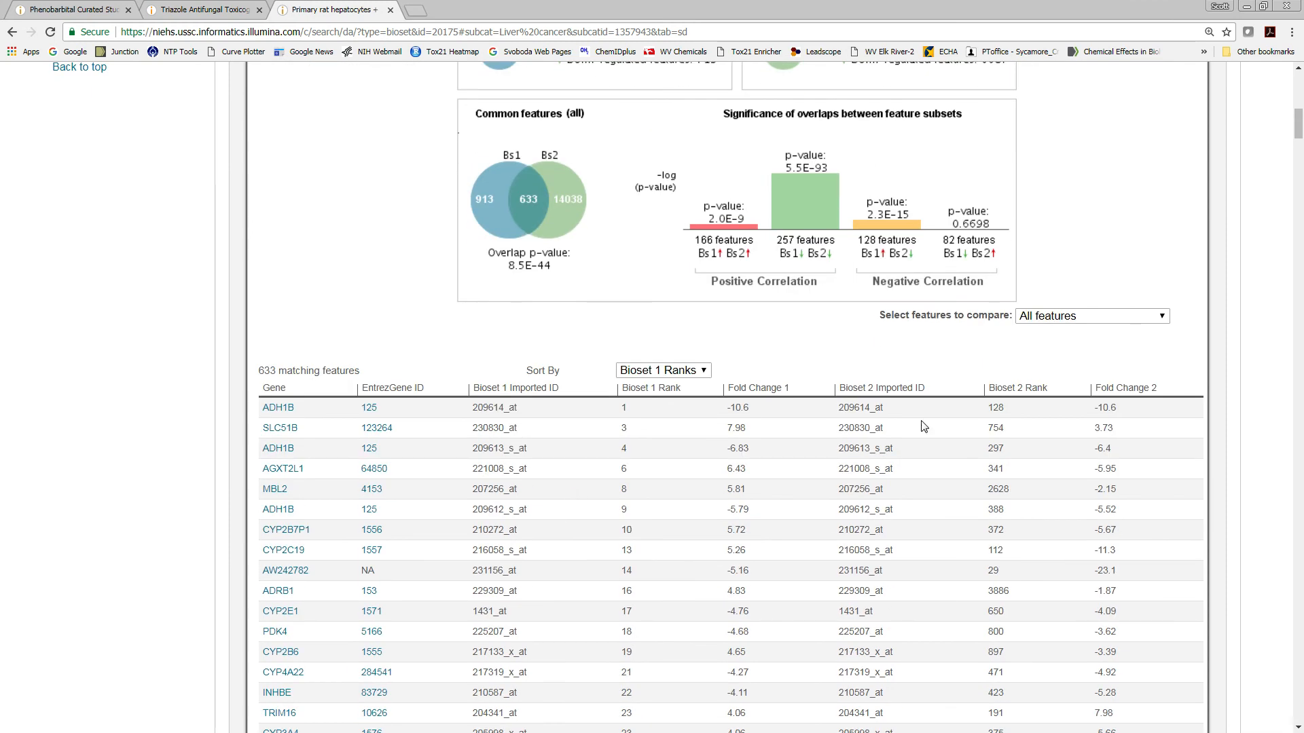
scroll(924, 426, up, 4)
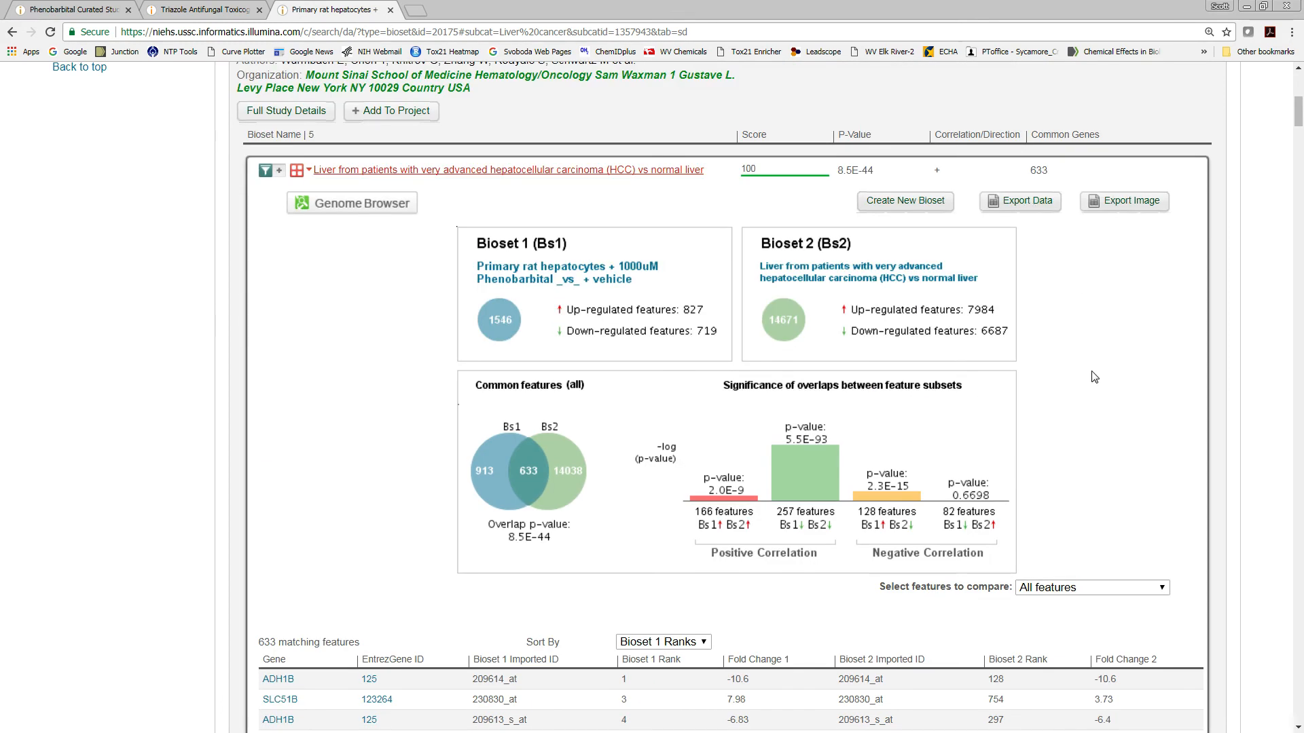
scroll(1090, 380, up, 5)
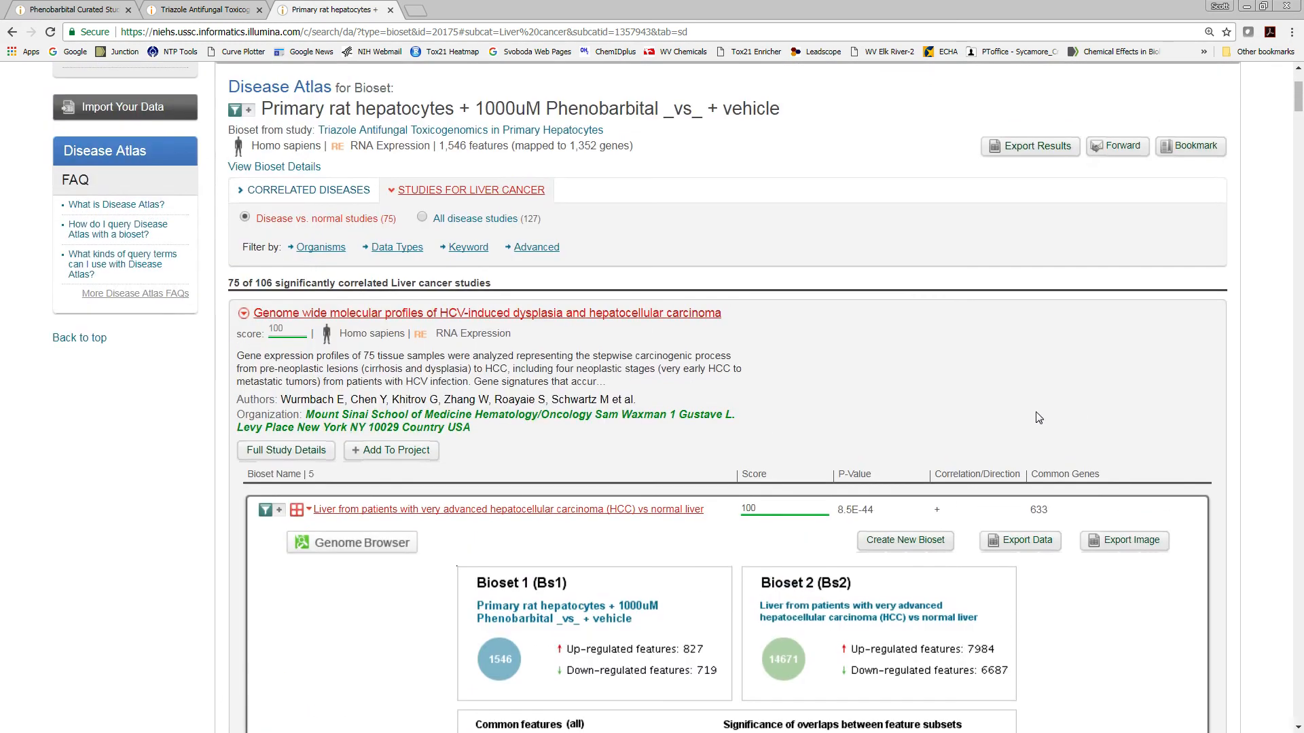
click(244, 315)
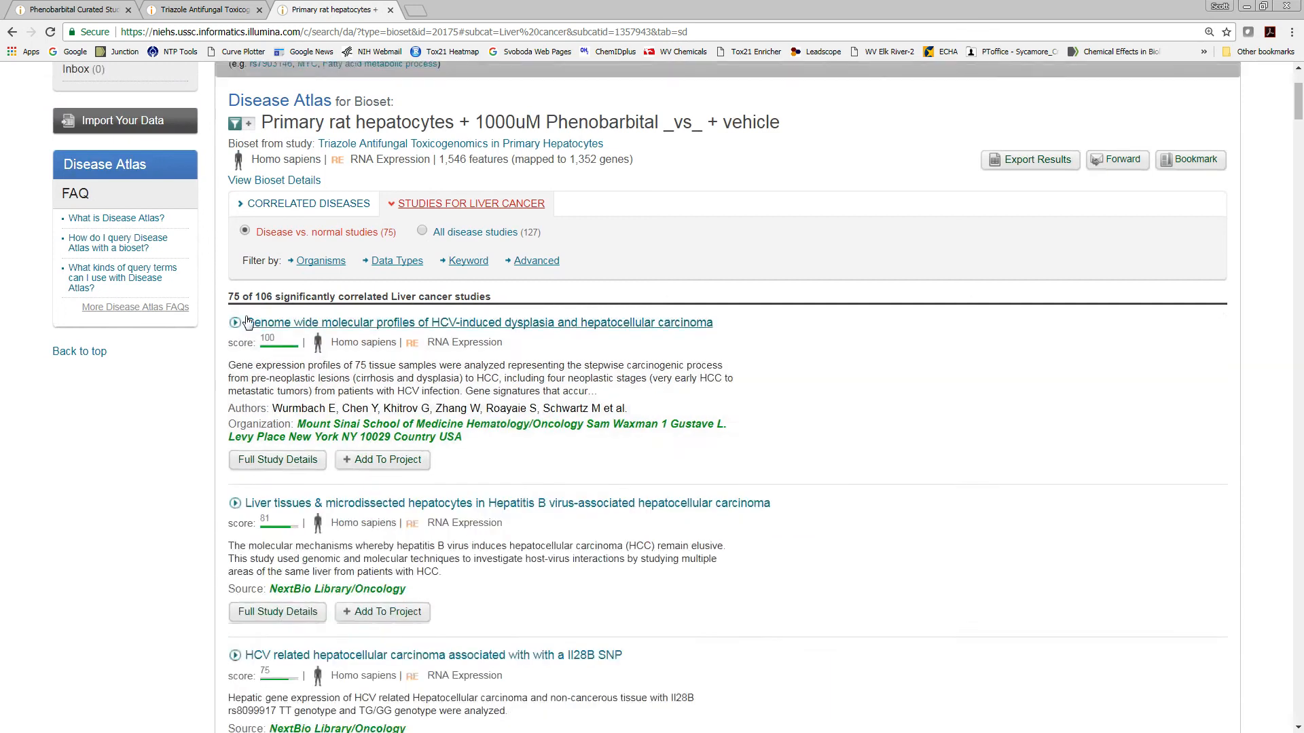
scroll(248, 322, up, 3)
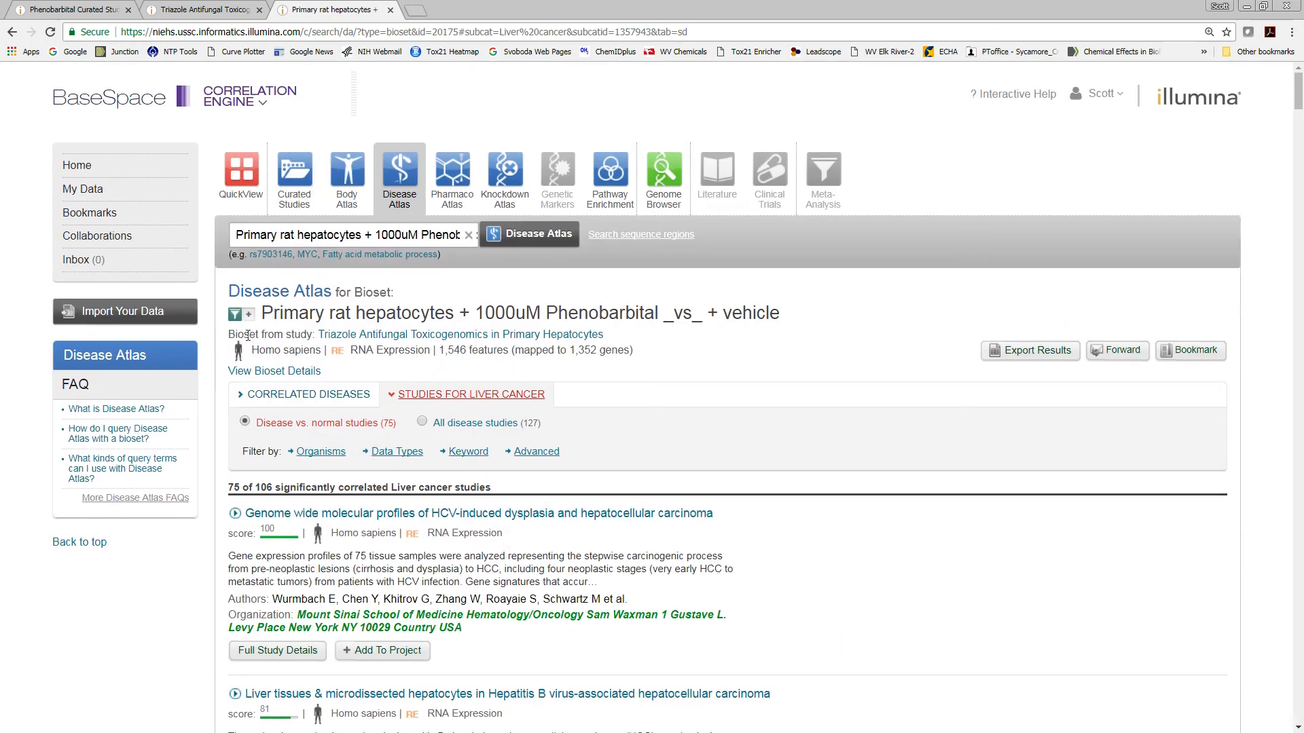
Step: Show the Pharmaco Atlas results for the phenobarbital bioset, view the compound details of senecionine, and close them
click(453, 175)
click(453, 174)
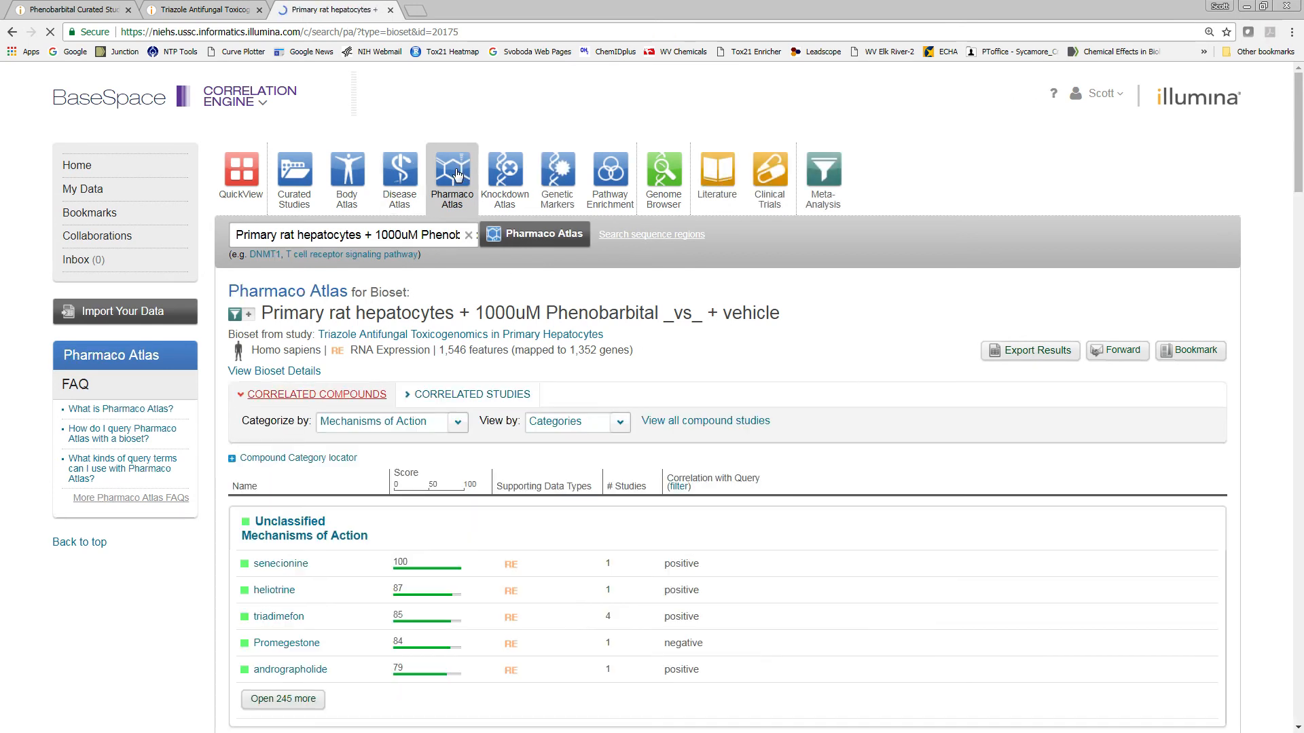
scroll(838, 372, down, 2)
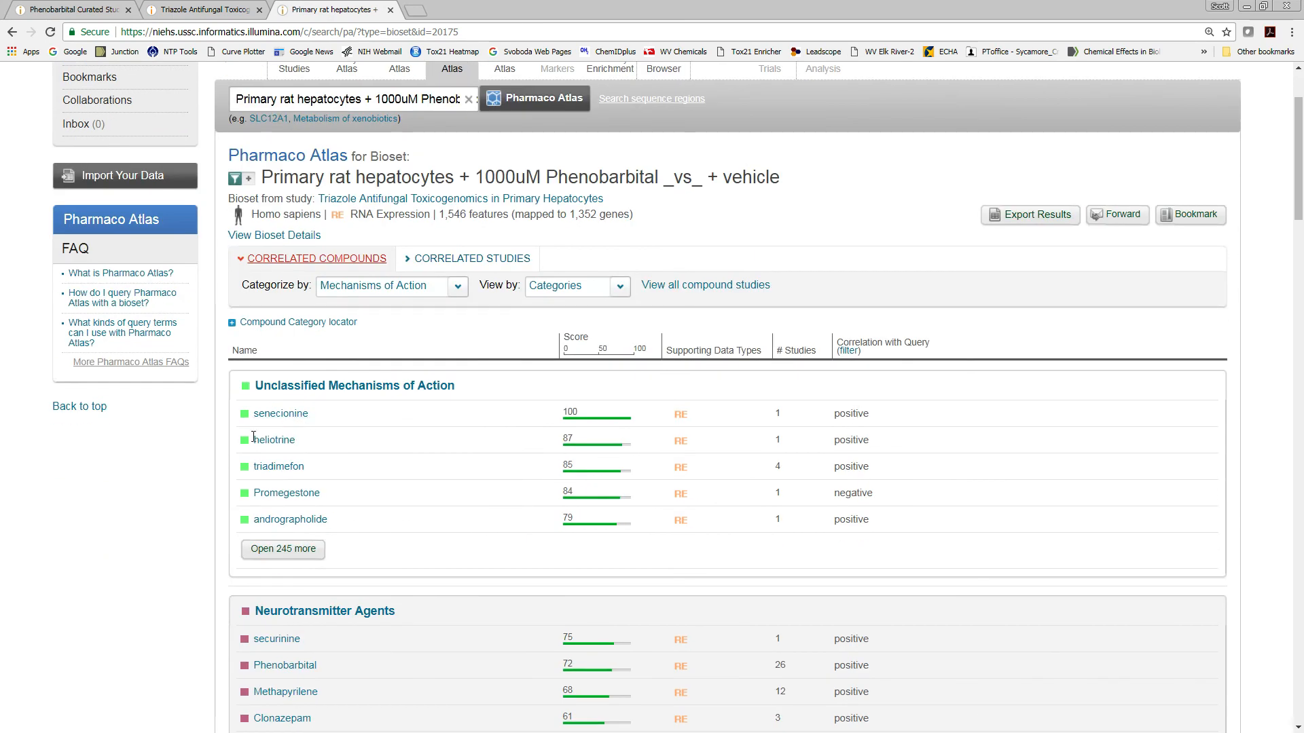
click(288, 415)
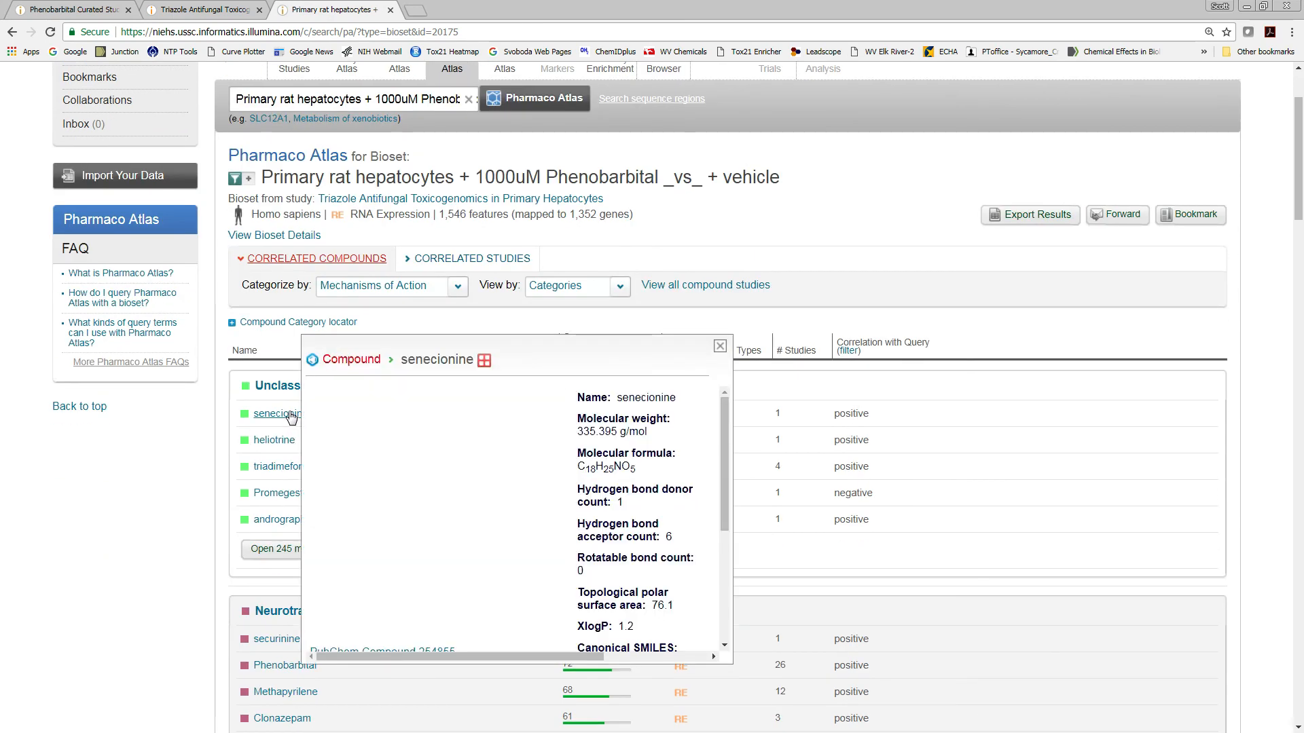
click(720, 347)
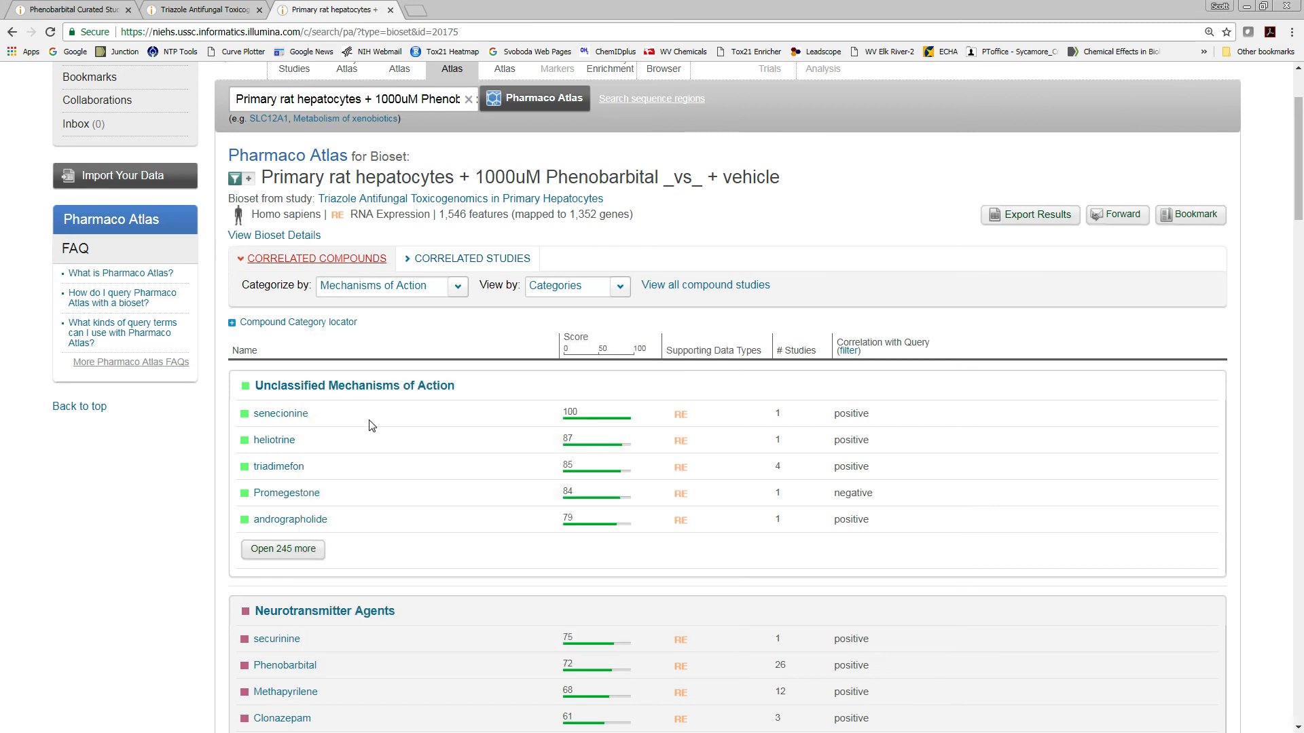
Step: List the studies correlated for senecionine and expand the study of hepatocytes treated with four pyrrolizidine alkaloids to view its bioset
click(280, 415)
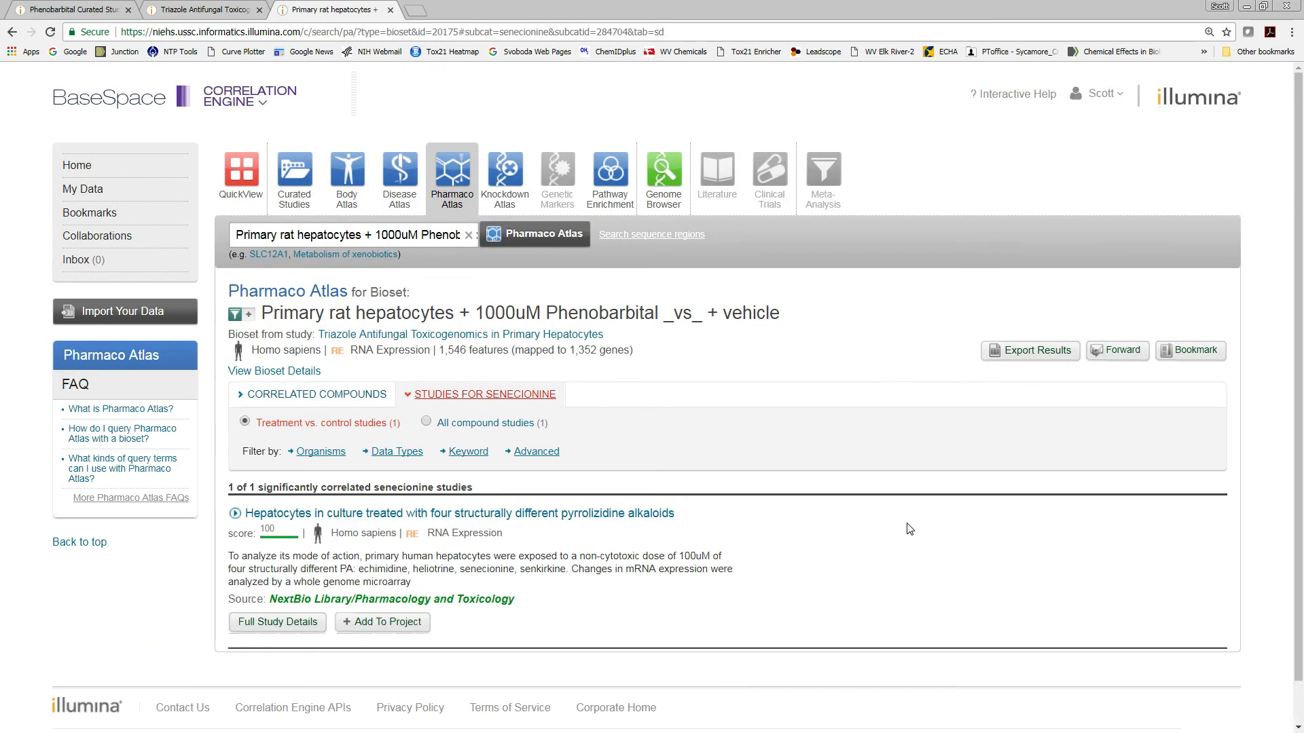
scroll(907, 529, down, 1)
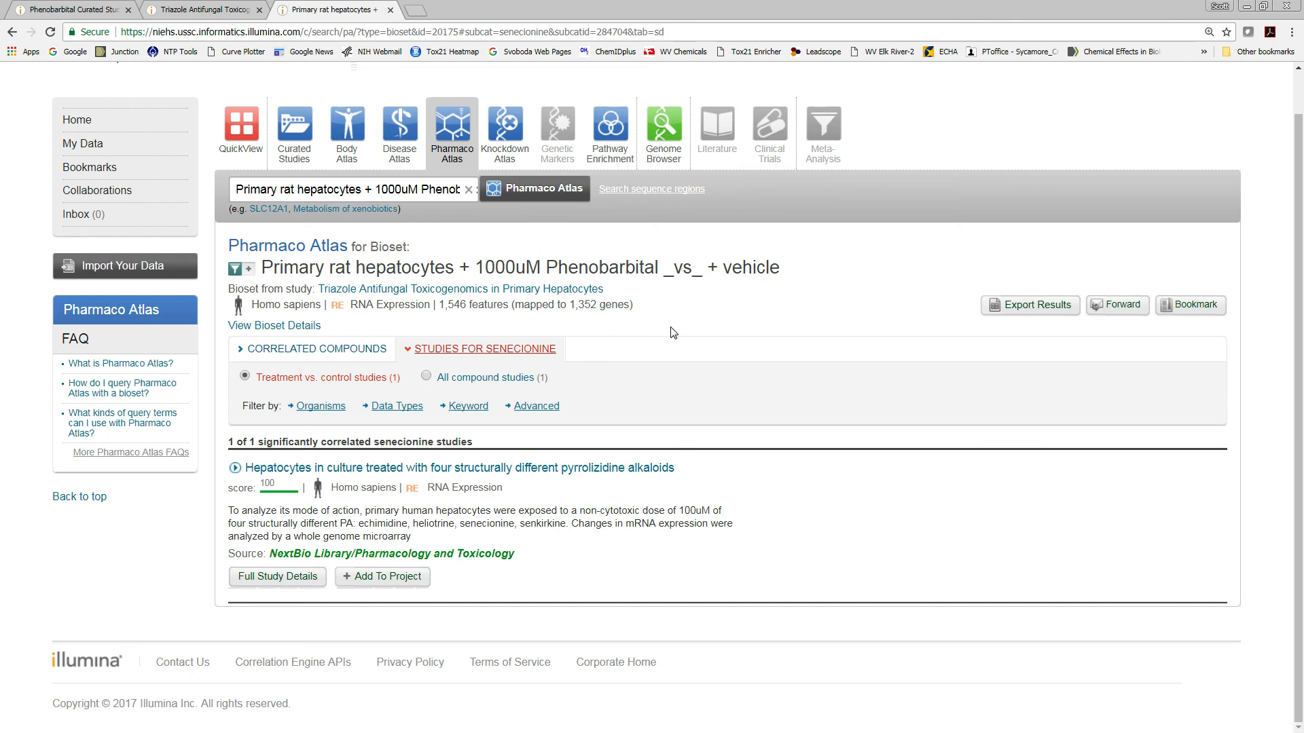
click(235, 468)
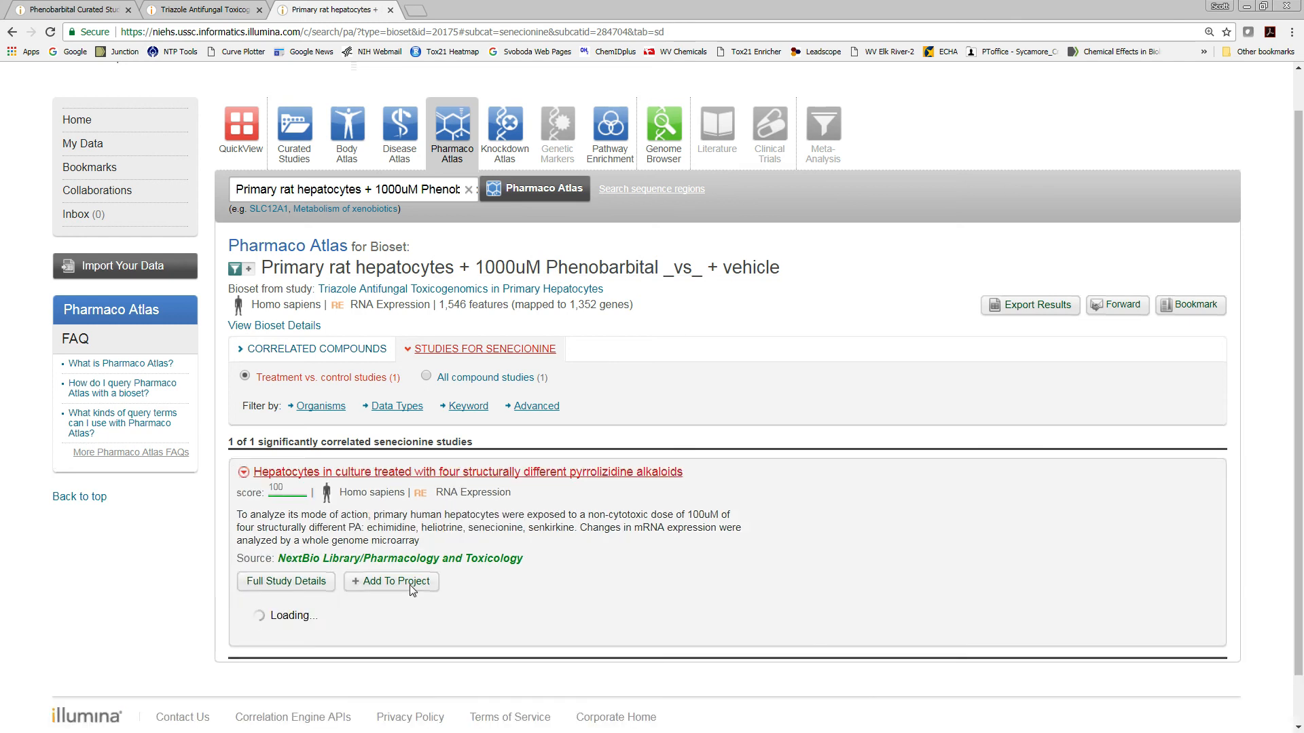
scroll(381, 577, down, 2)
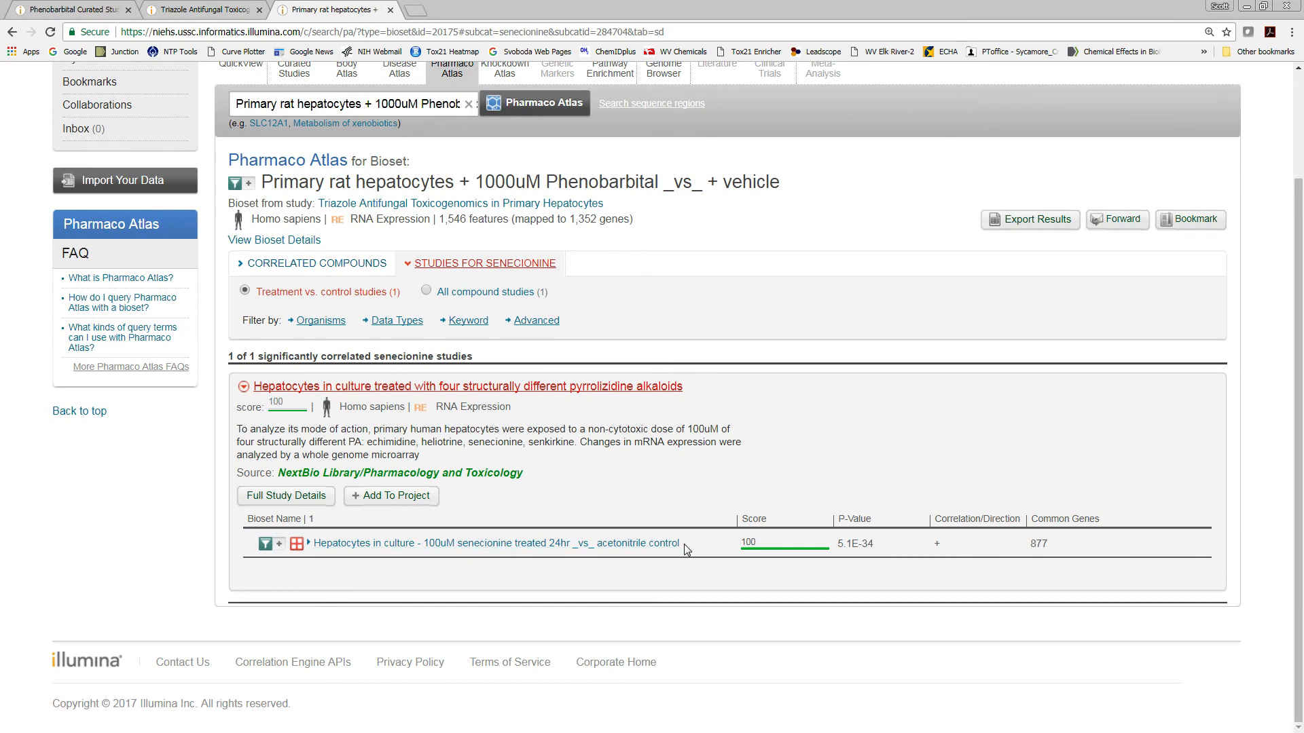
Step: Open the comparison with the 100uM senecionine treated 24hr bioset, look it over, and collapse the pyrrolizidine alkaloids study
click(310, 545)
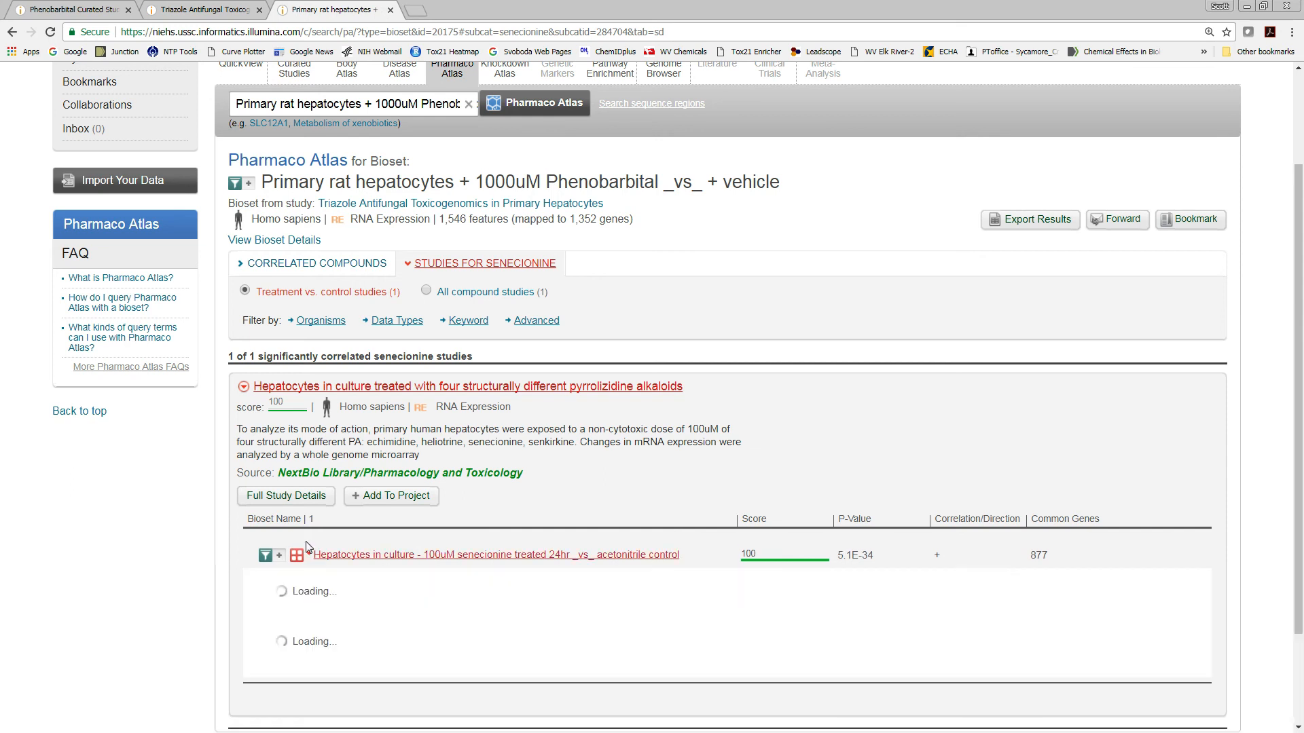
scroll(686, 611, down, 3)
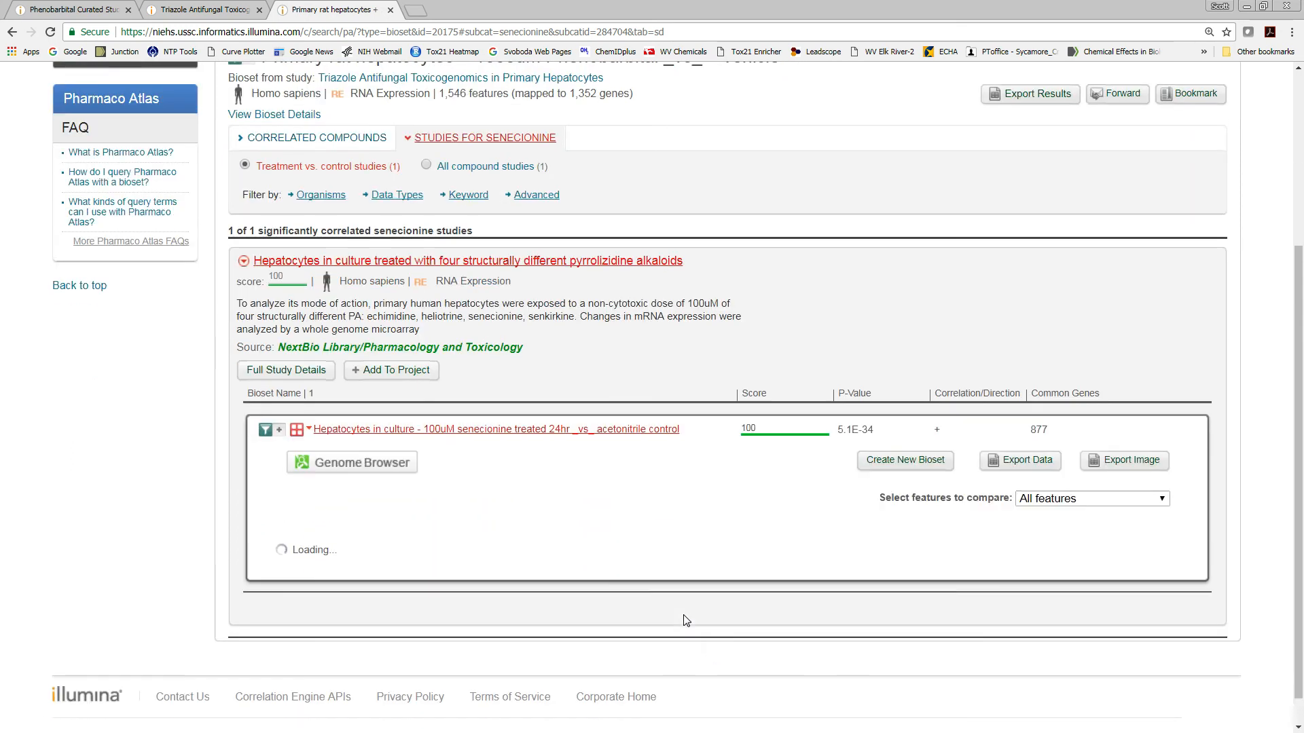
scroll(685, 619, down, 2)
scroll(684, 622, up, 6)
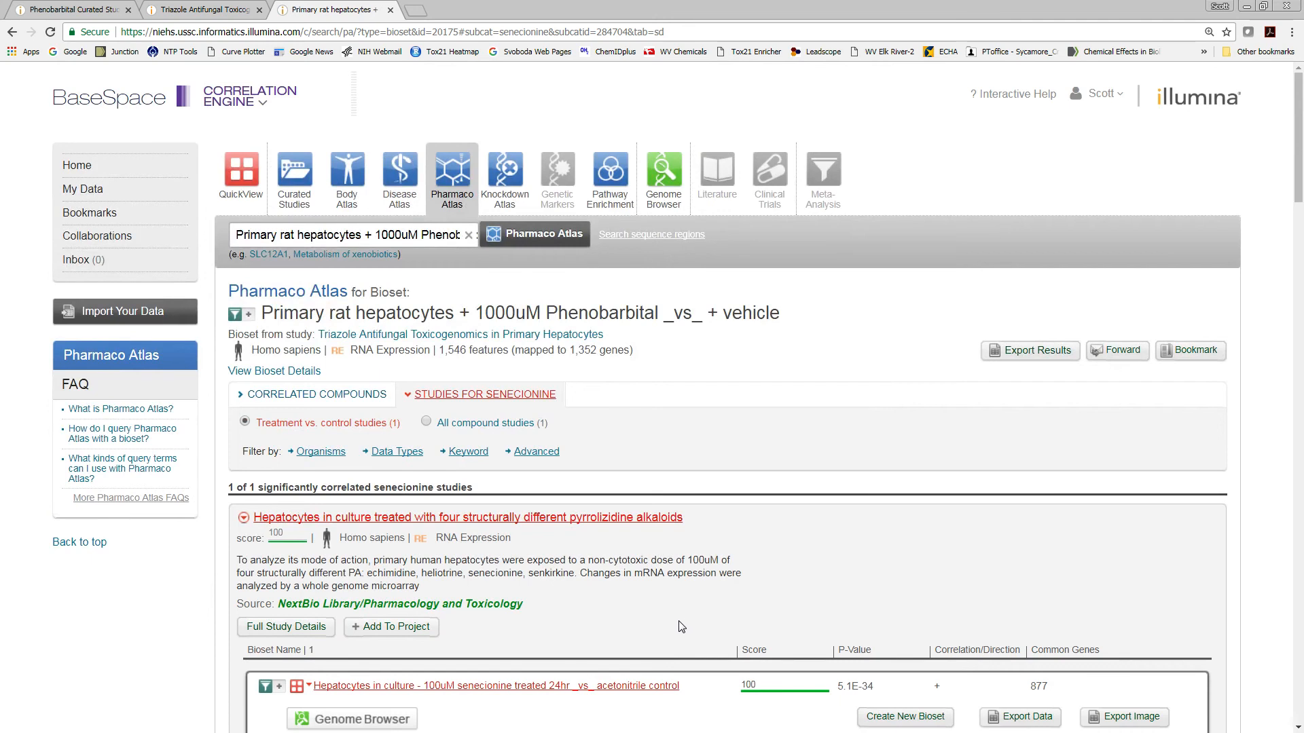
click(243, 520)
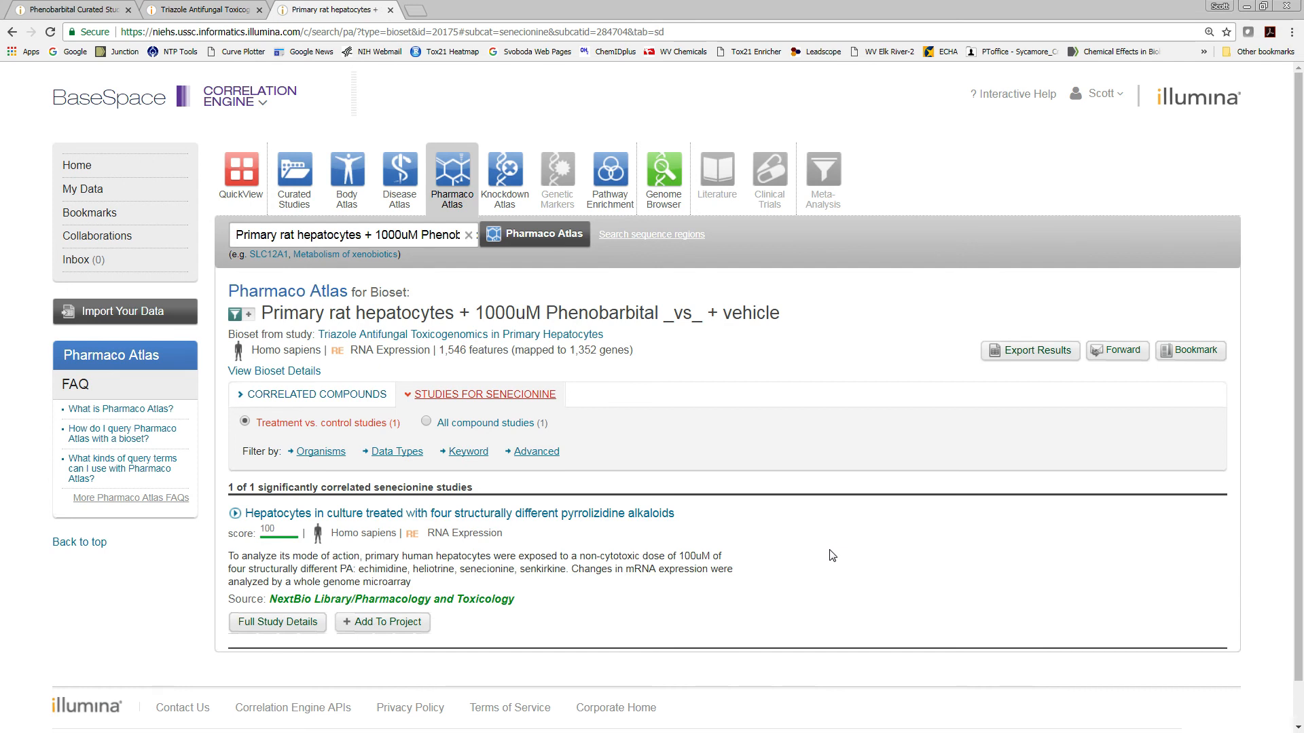
Step: Show the Knockdown Atlas results for the phenobarbital bioset and expand the correlated study of HeLa cells with BAG3 gene knockout
click(511, 167)
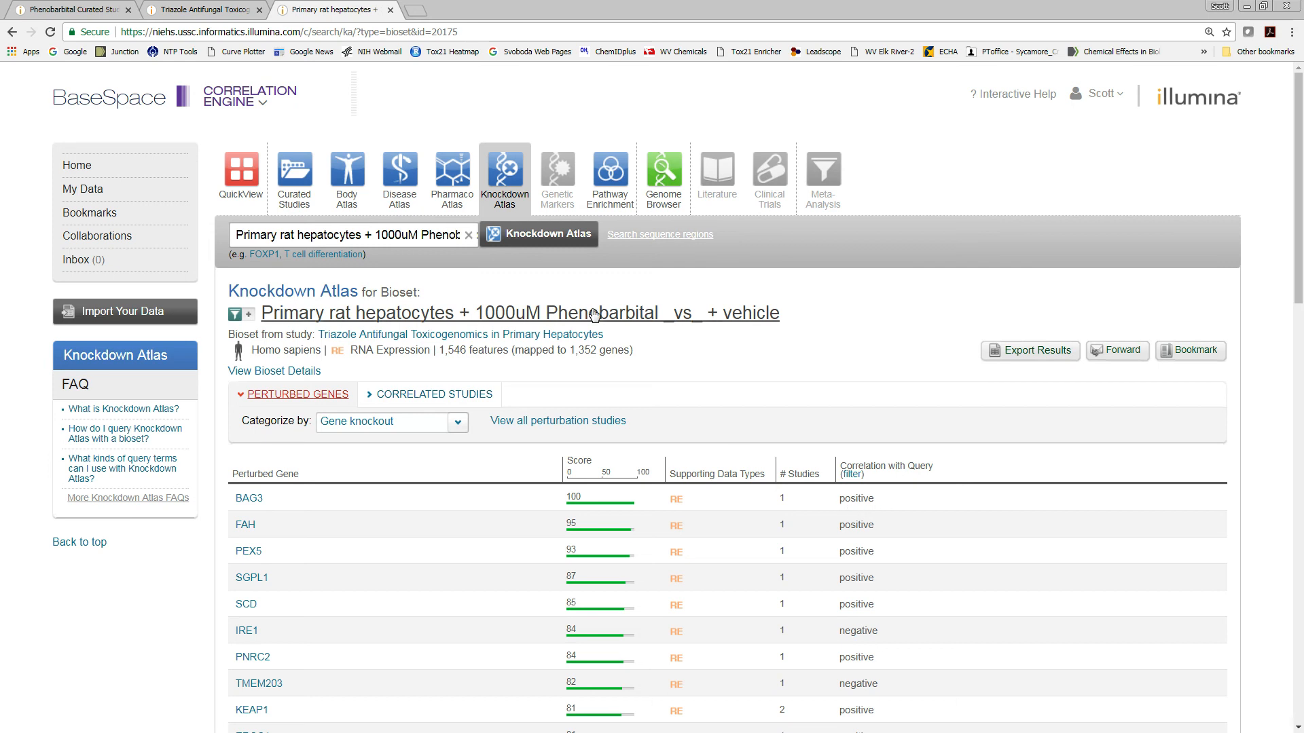
click(249, 498)
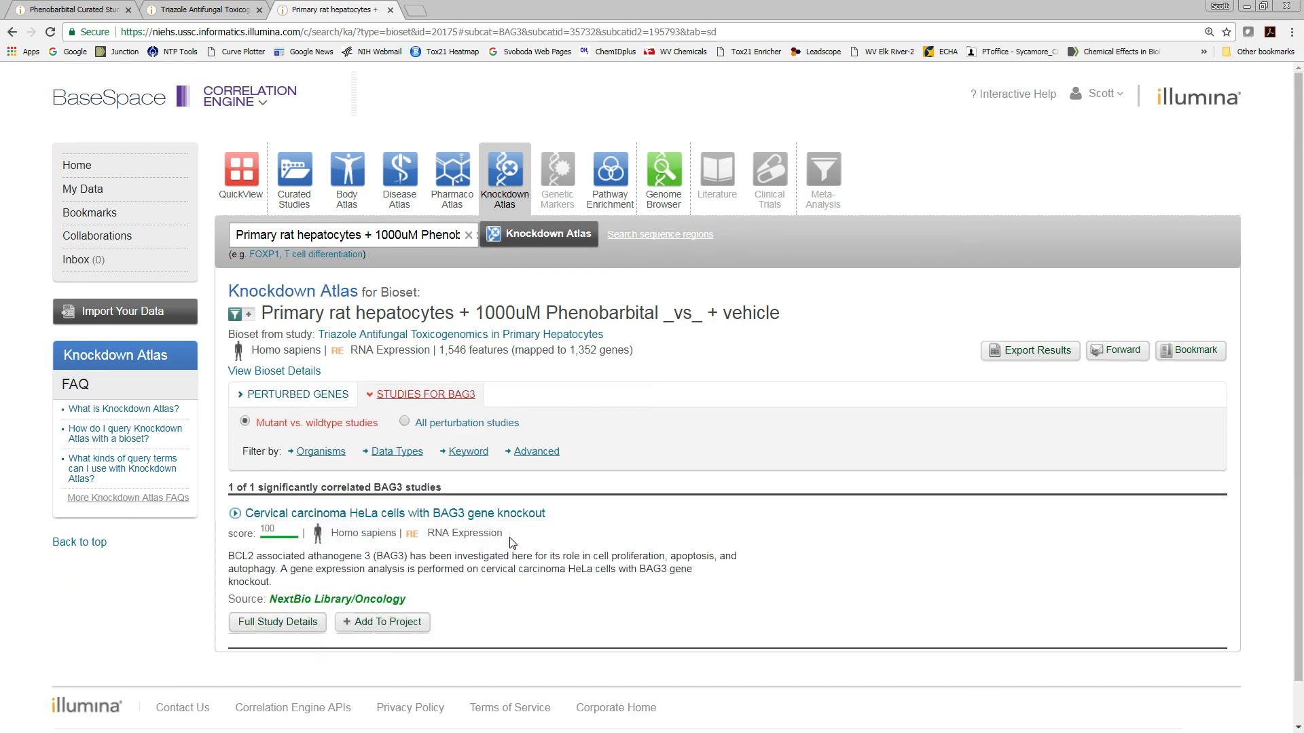
scroll(512, 544, down, 1)
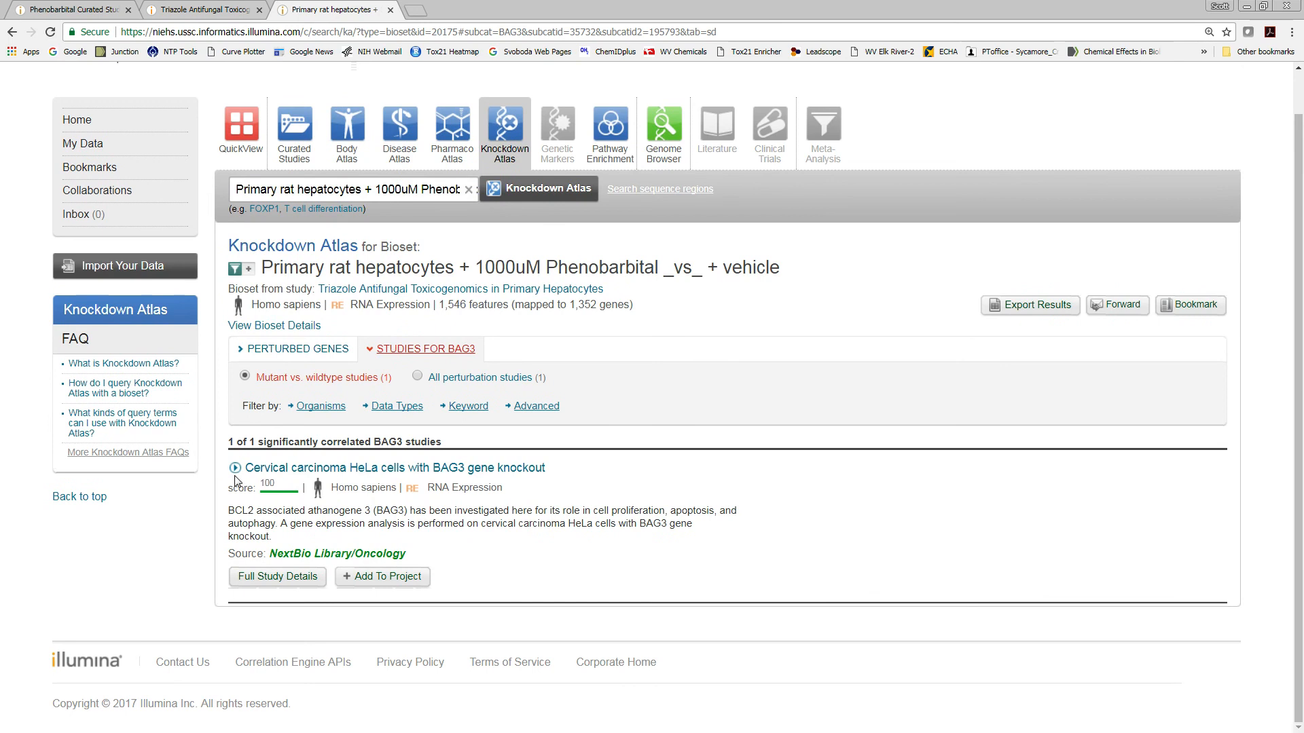
click(235, 469)
scroll(692, 573, down, 1)
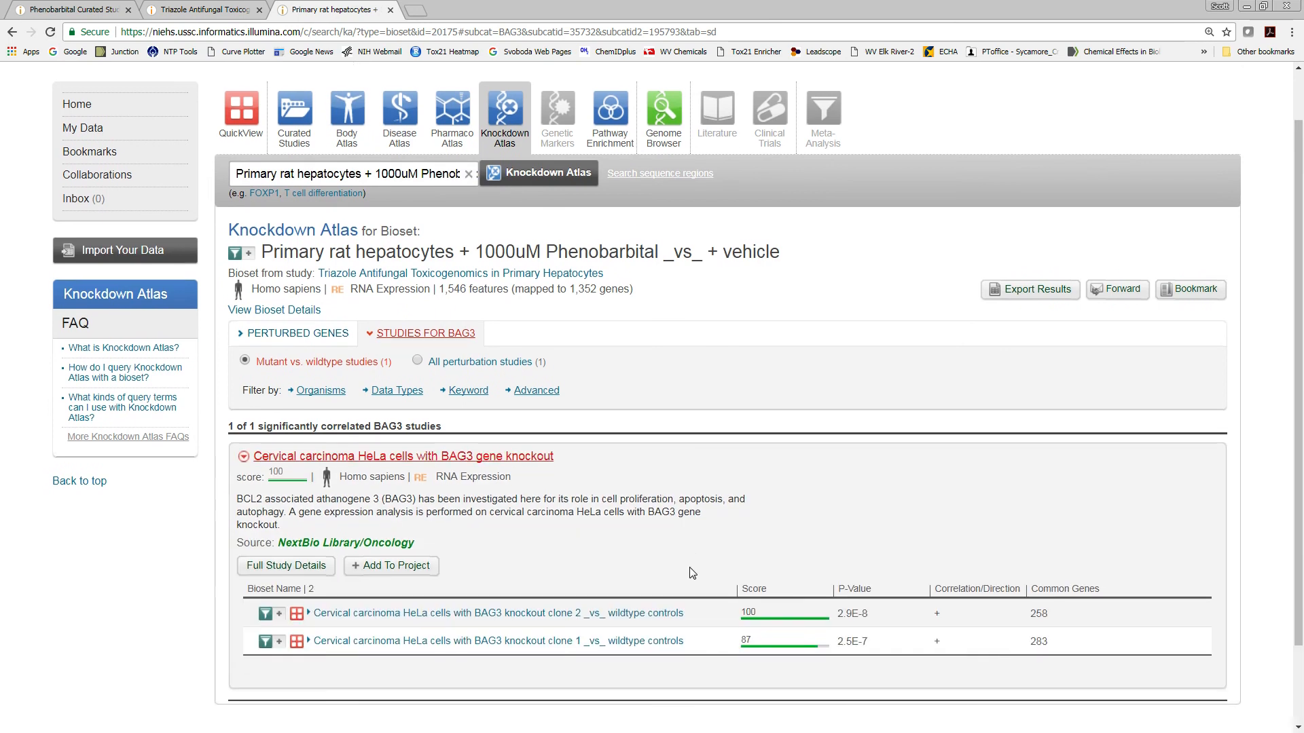
Step: Open the comparison with the BAG3 knockout clone 2 vs wildtype controls bioset and examine its feature overlap and matching genes
scroll(692, 573, down, 2)
click(311, 517)
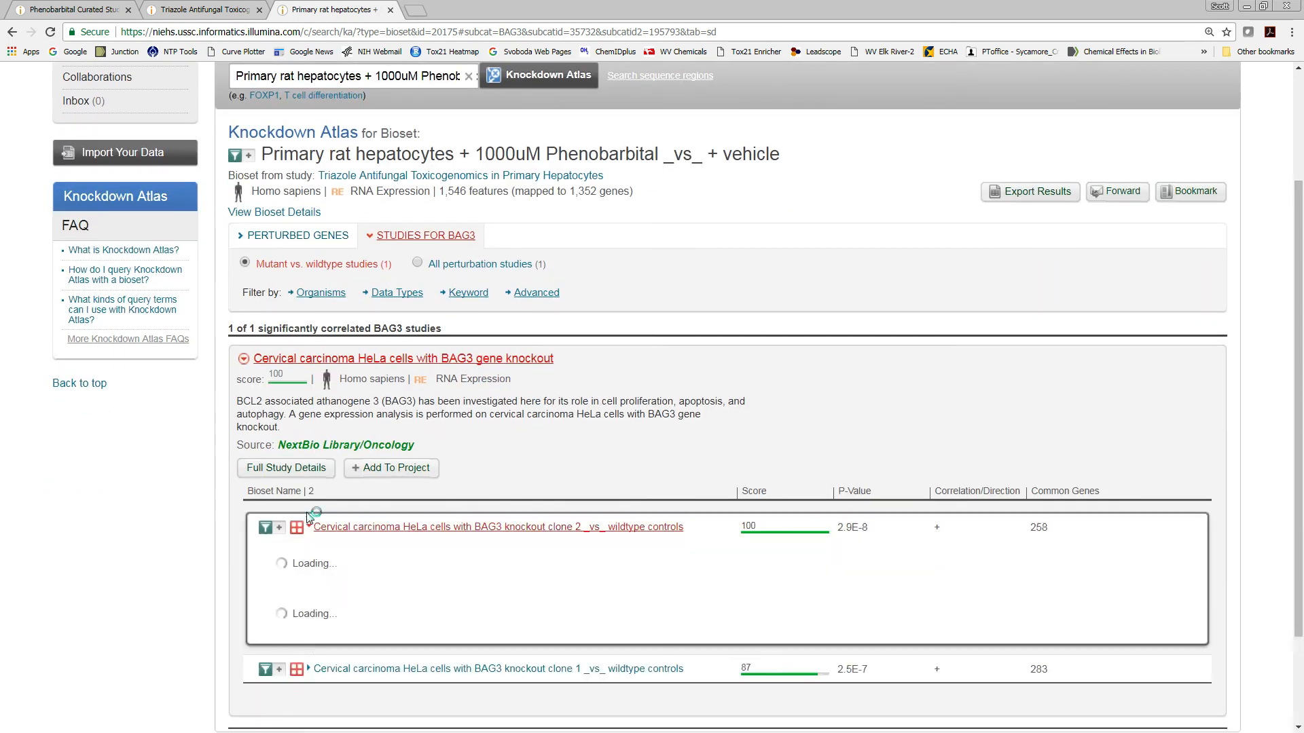
scroll(712, 593, down, 4)
scroll(712, 592, down, 5)
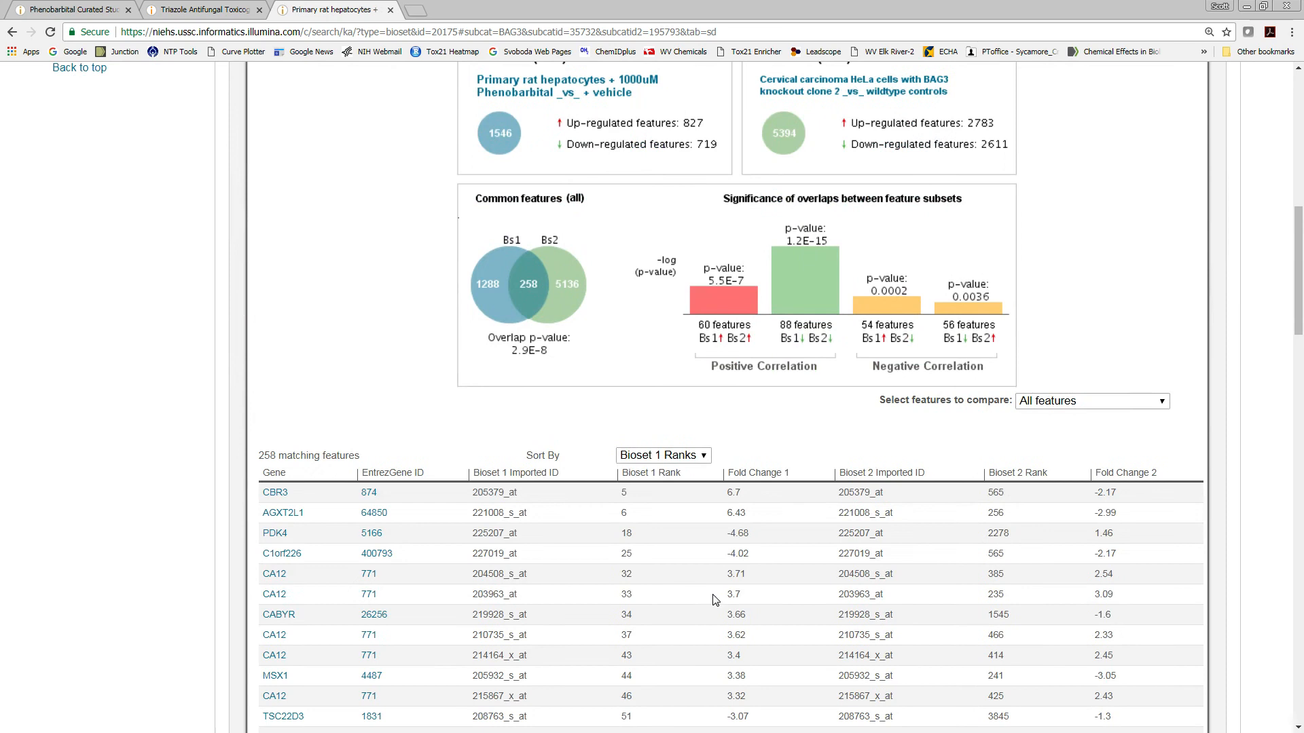
Step: Review the feature overlap with the BAG3 knockout clone 2 bioset and collapse the comparison and its HeLa study
scroll(821, 455, up, 2)
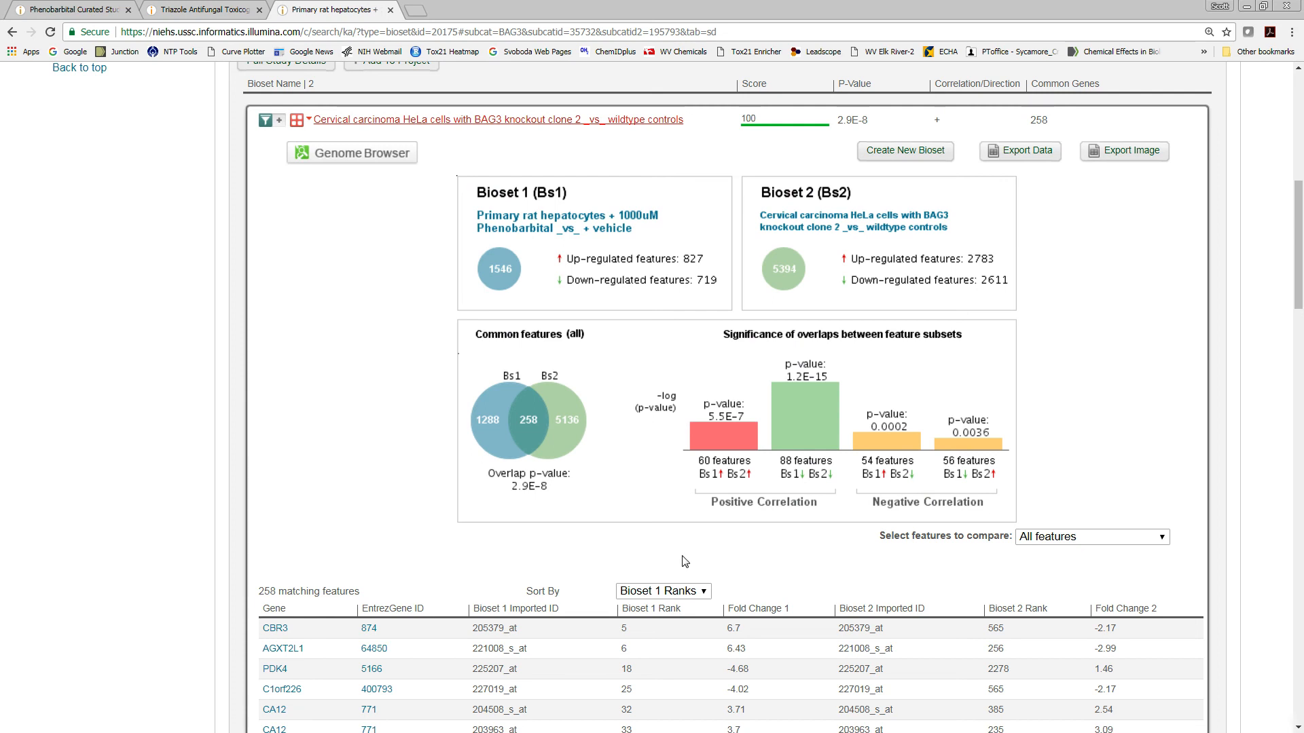
scroll(721, 567, up, 1)
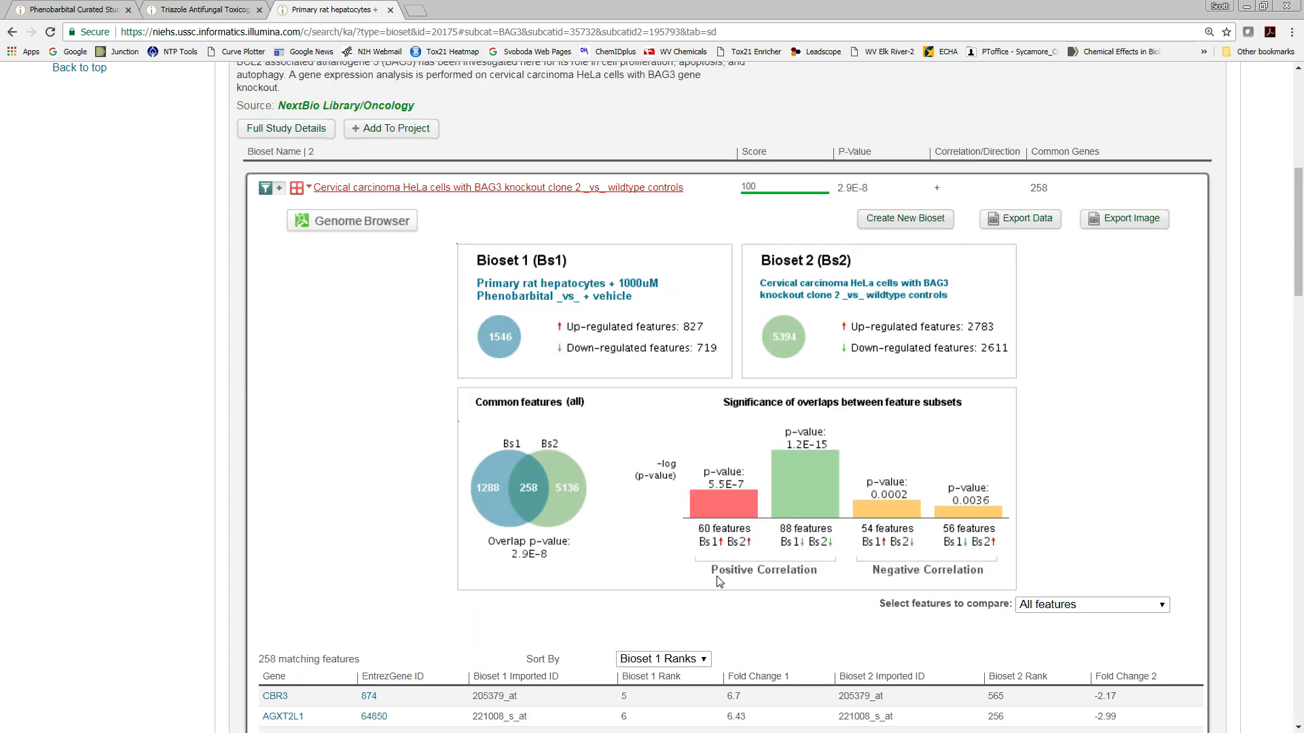
scroll(689, 605, down, 2)
scroll(686, 608, up, 2)
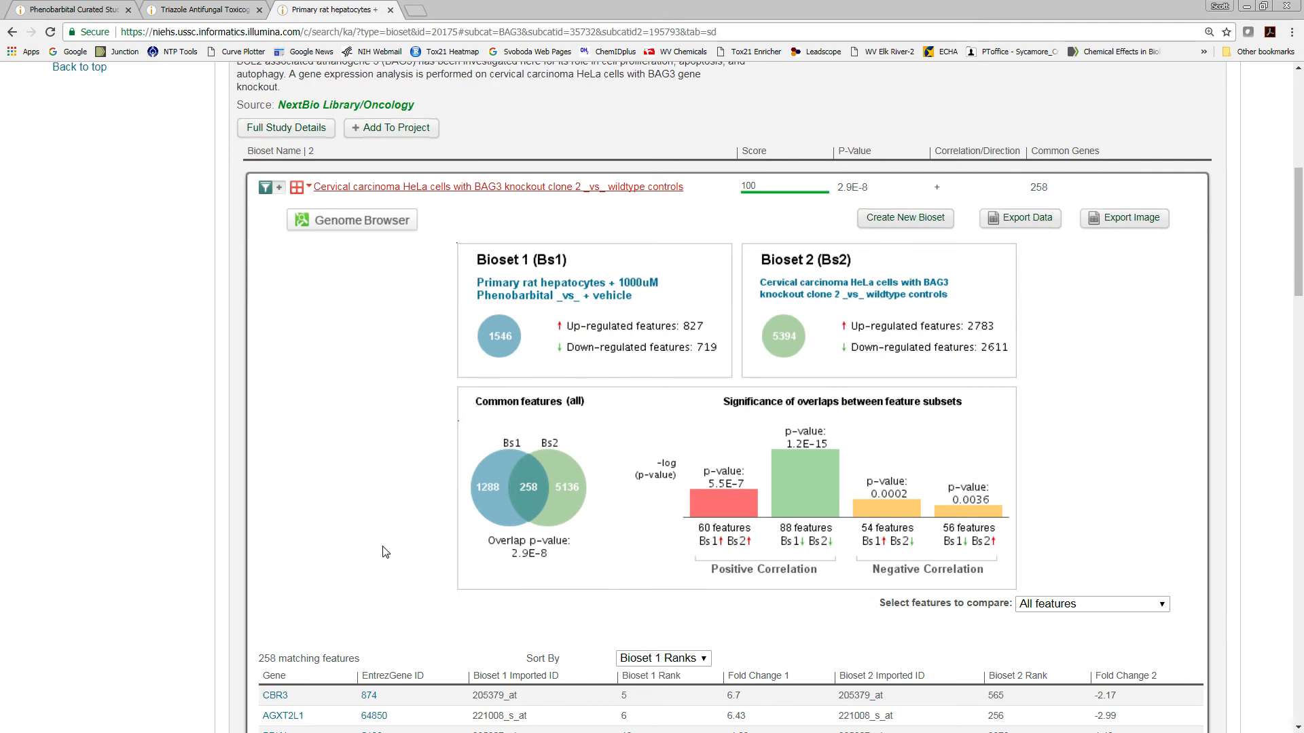
scroll(385, 551, up, 4)
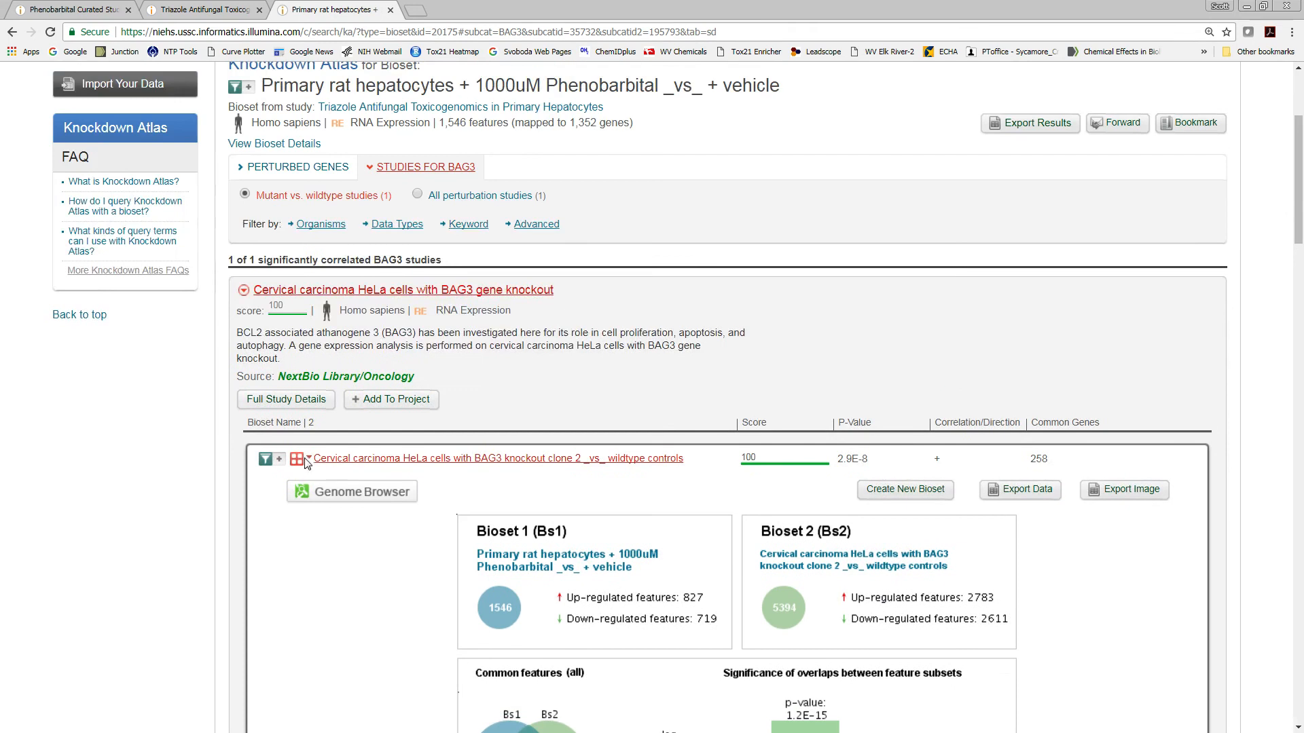
click(309, 462)
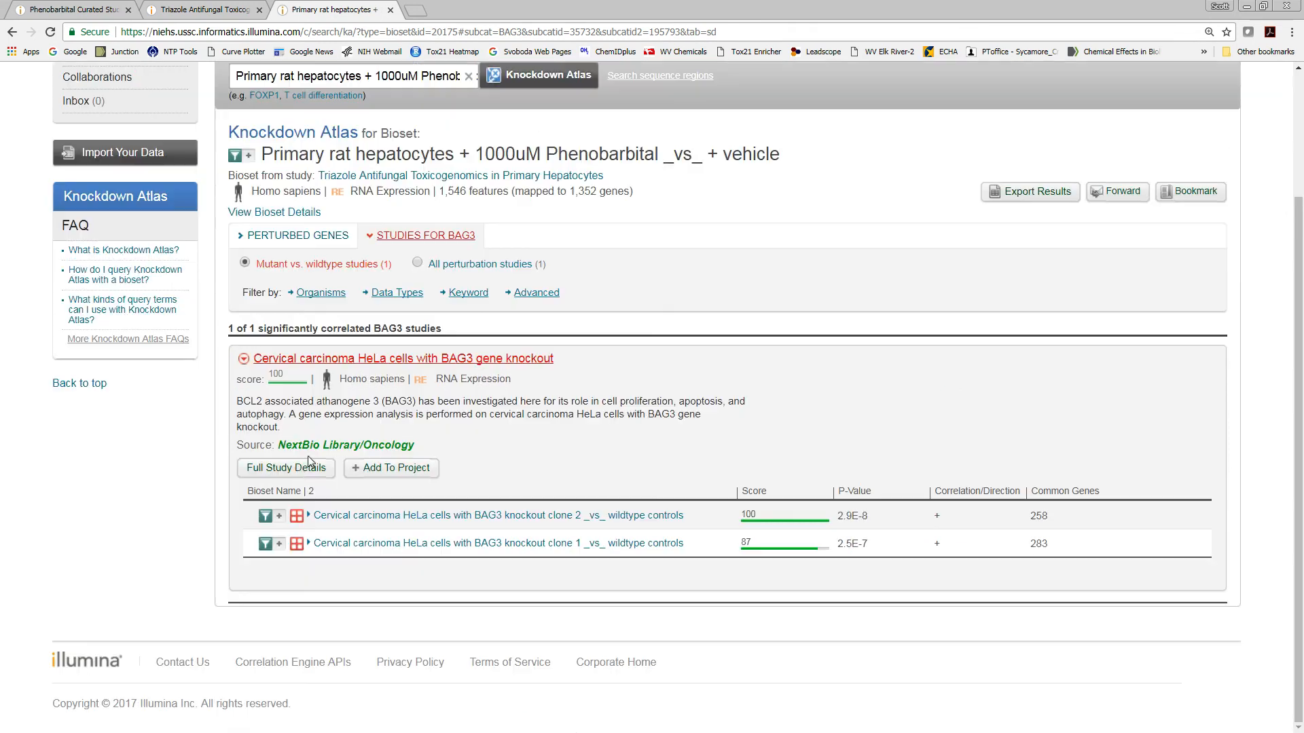
click(242, 359)
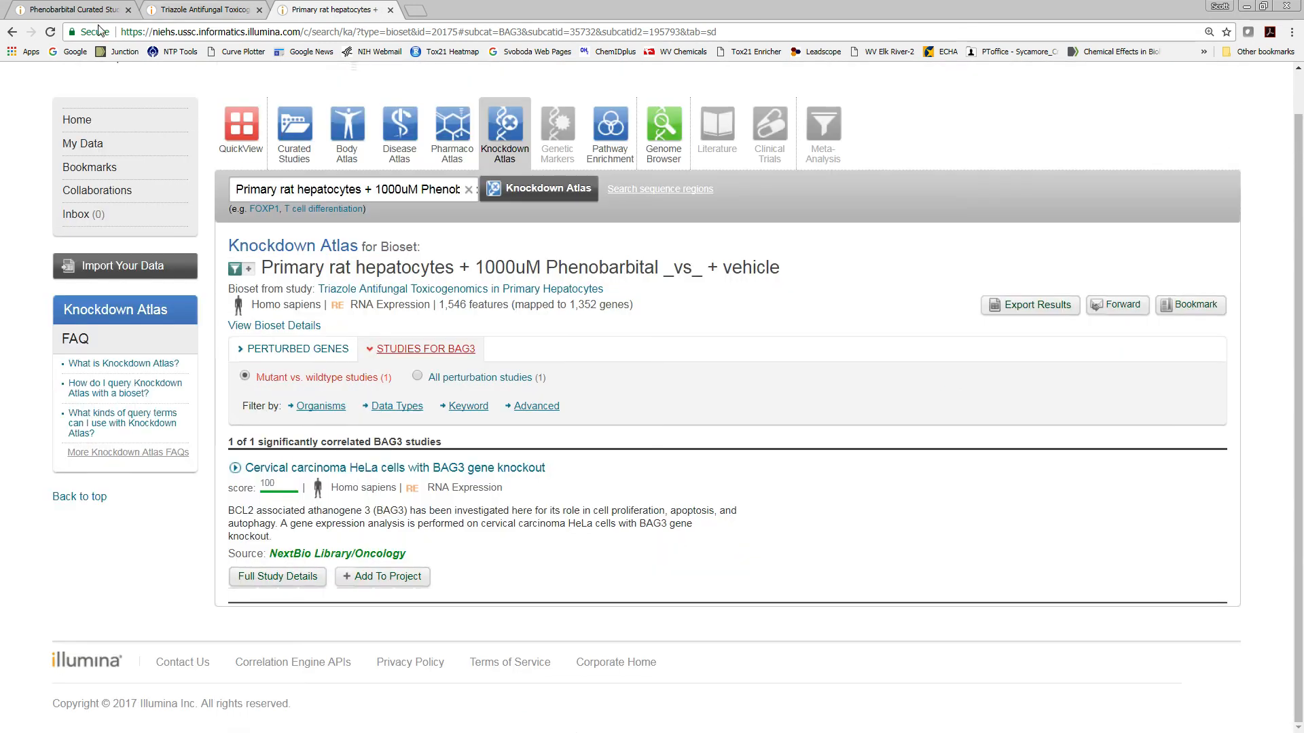
Step: Return to the full Knockdown Atlas study list, expand the HepaRG hCAR knockout study to view its biosets, and collapse it
click(12, 32)
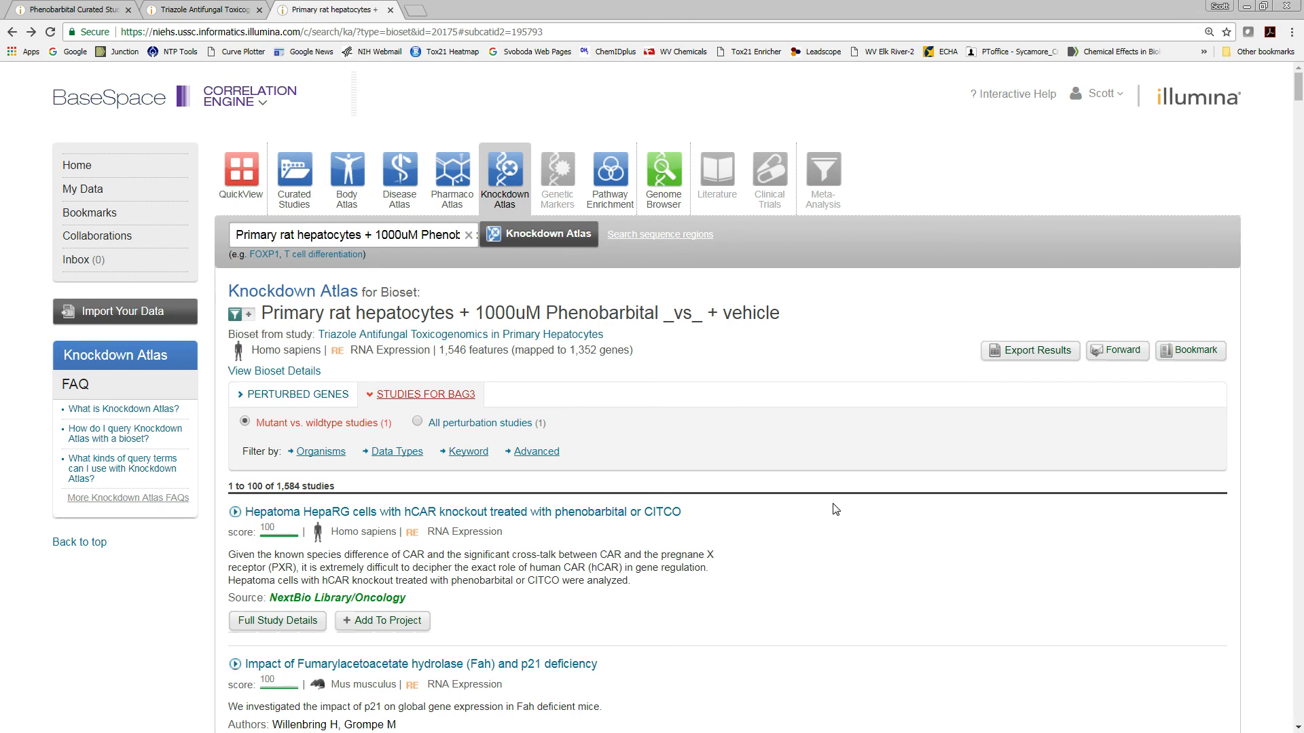
scroll(839, 510, down, 1)
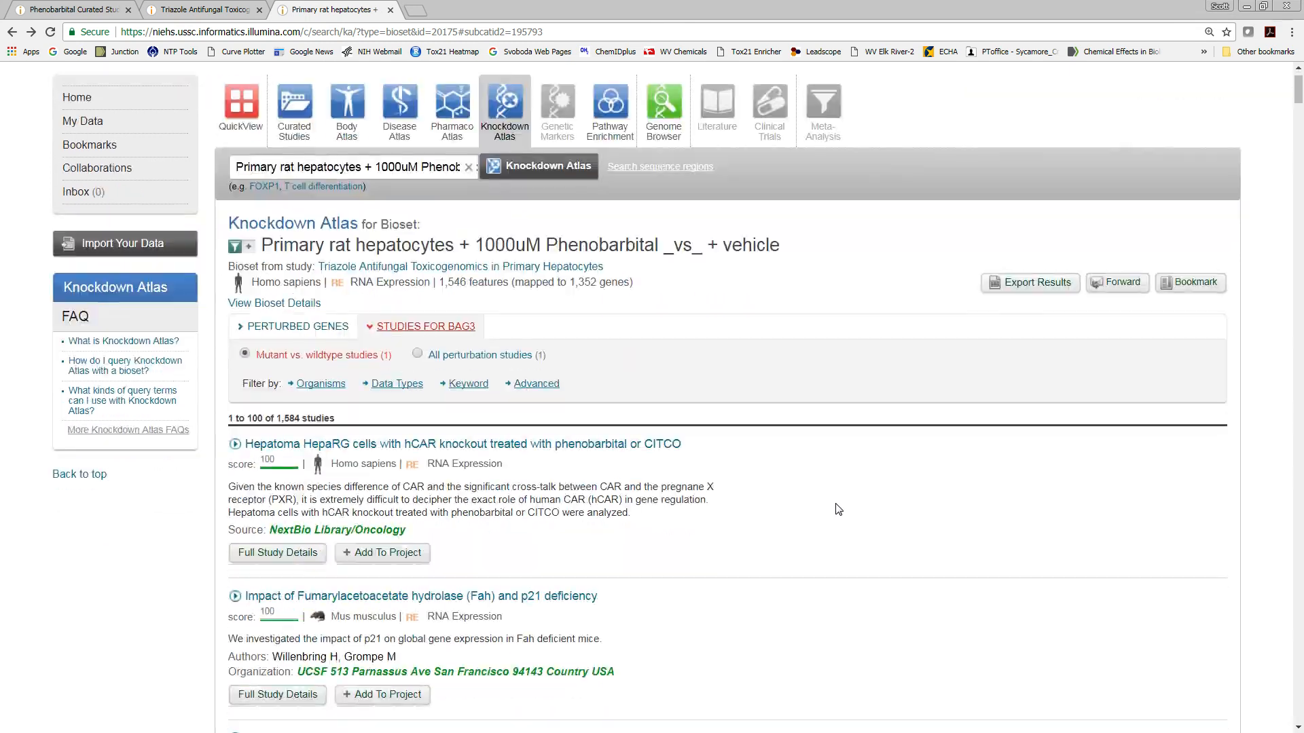
click(271, 444)
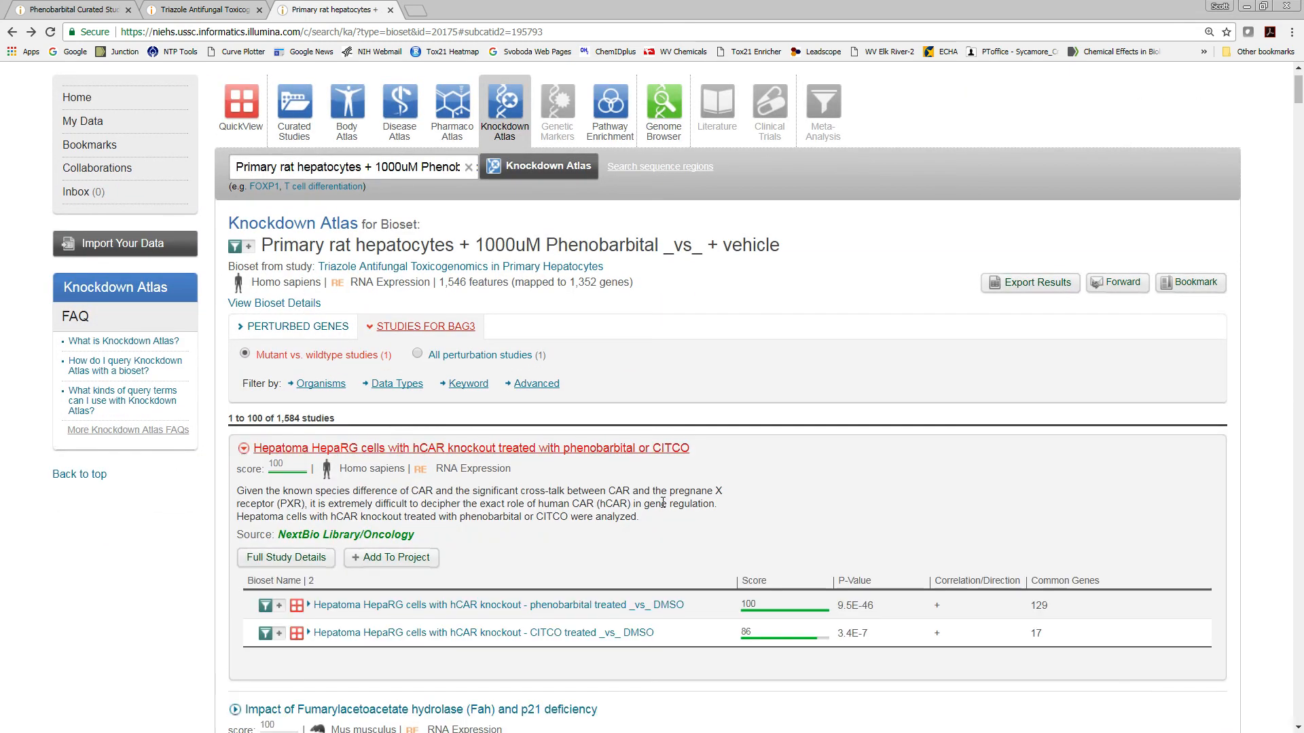
scroll(407, 516, up, 1)
click(244, 519)
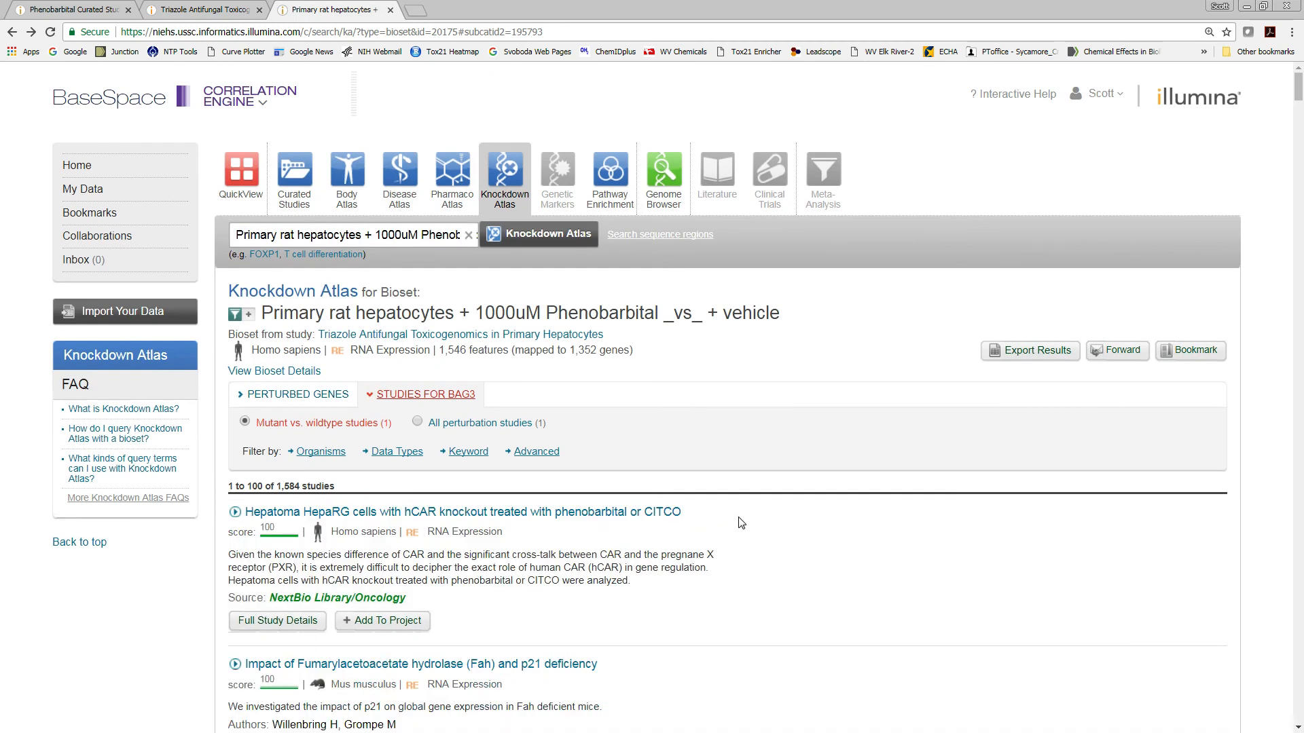
scroll(740, 528, down, 1)
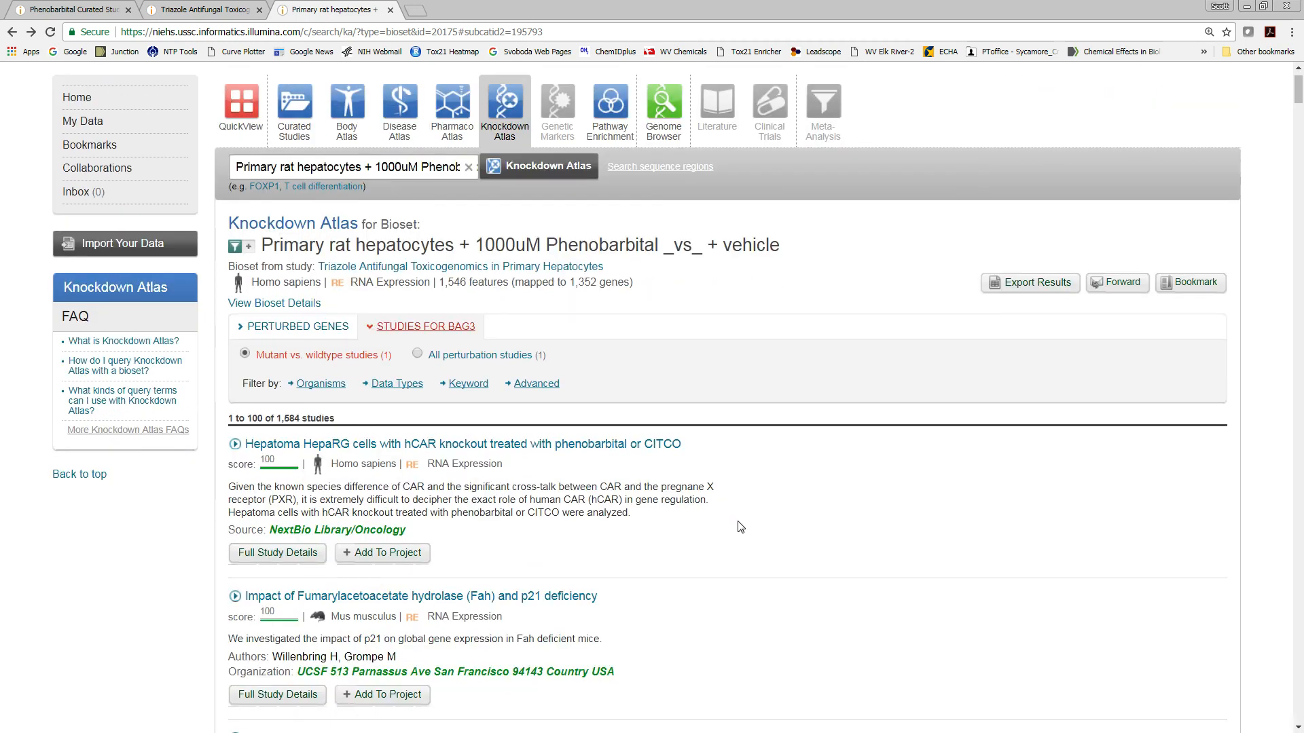
scroll(741, 527, up, 1)
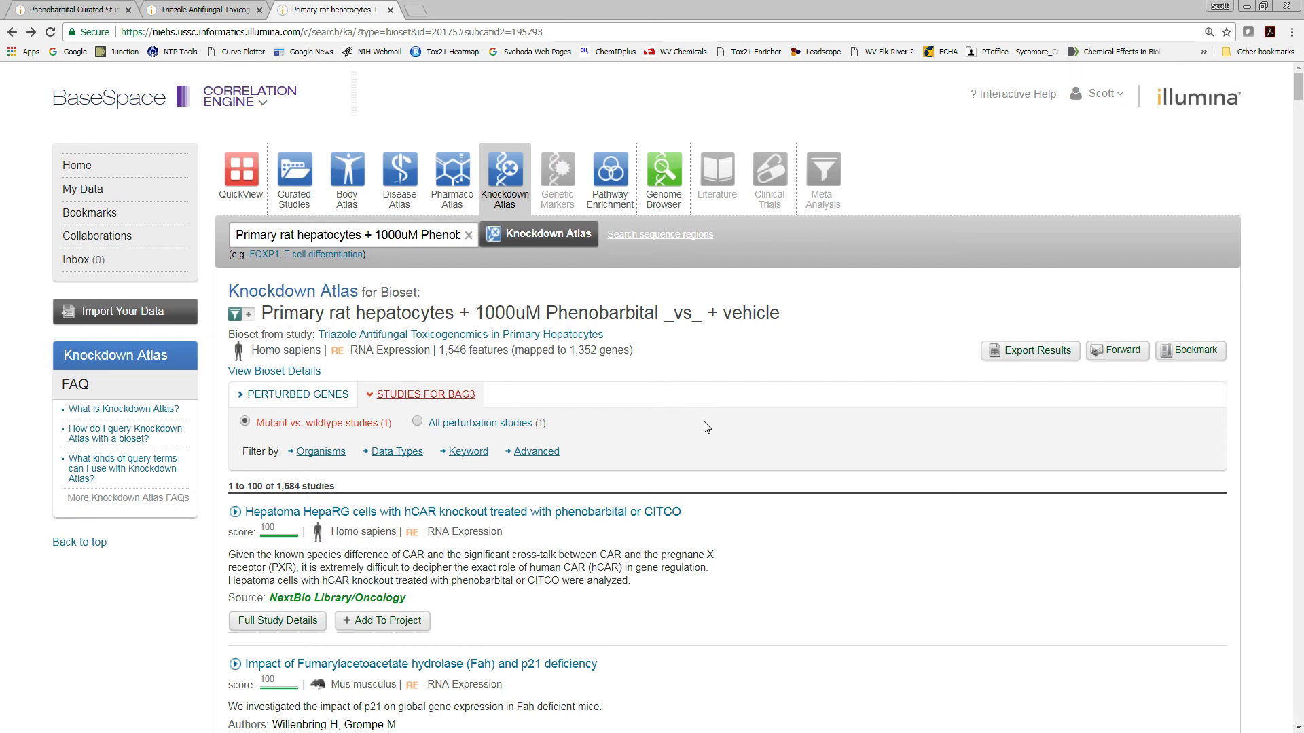
Step: Show Pathway Enrichment for the phenobarbital bioset, filter the biogroups to Canonical pathways | Broad MSigDB, and look over the results
click(610, 178)
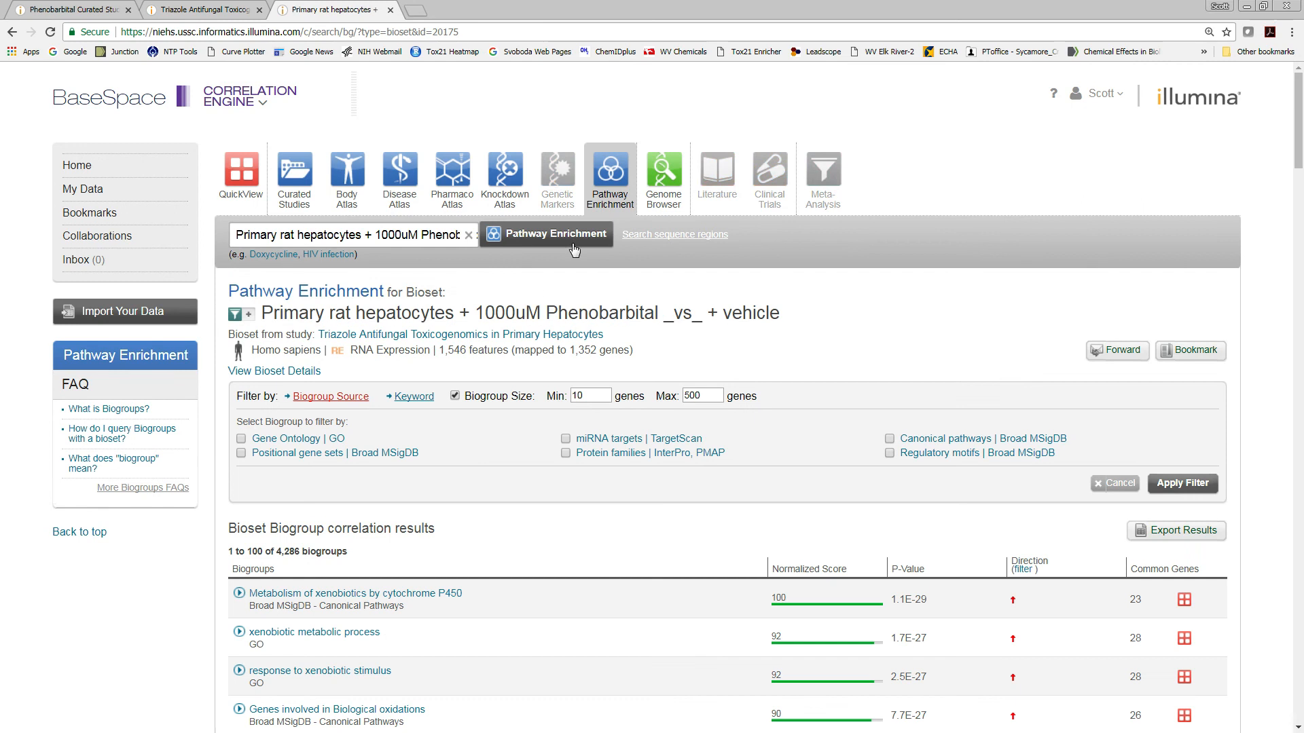
scroll(796, 581, down, 2)
scroll(796, 581, down, 3)
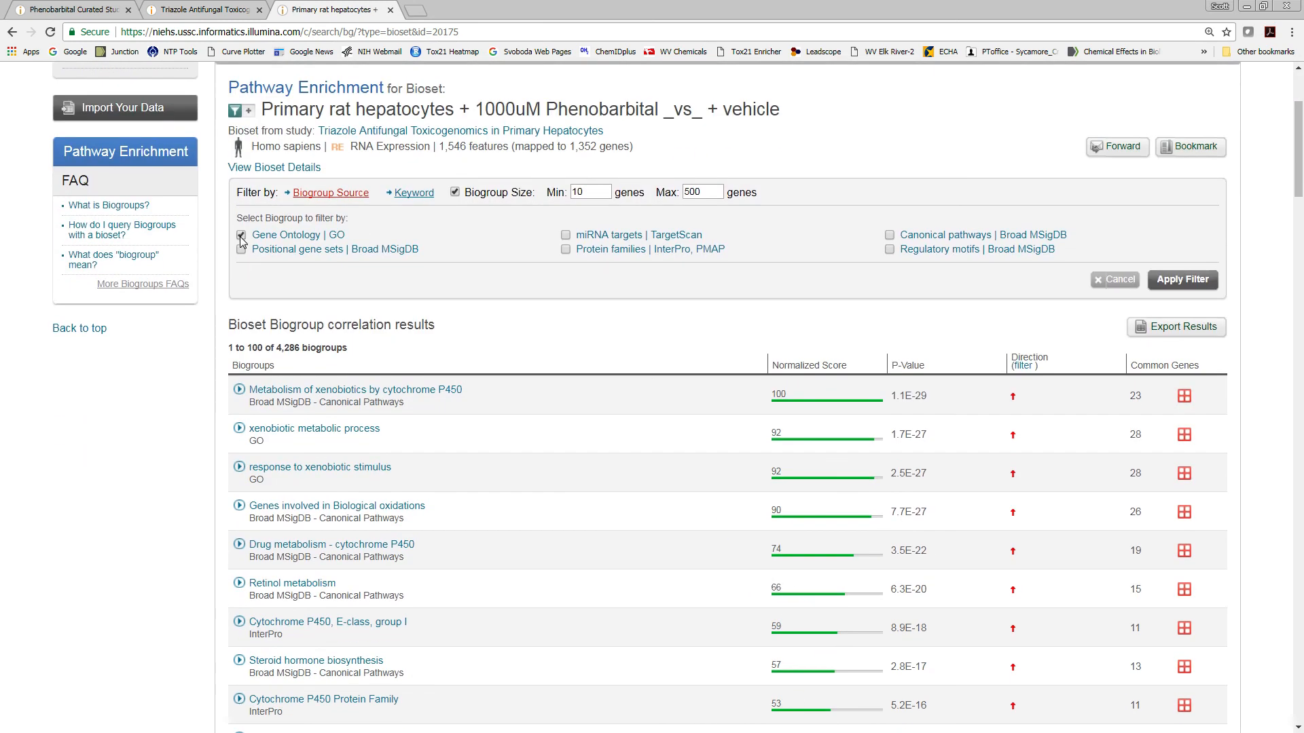
click(890, 235)
click(1172, 279)
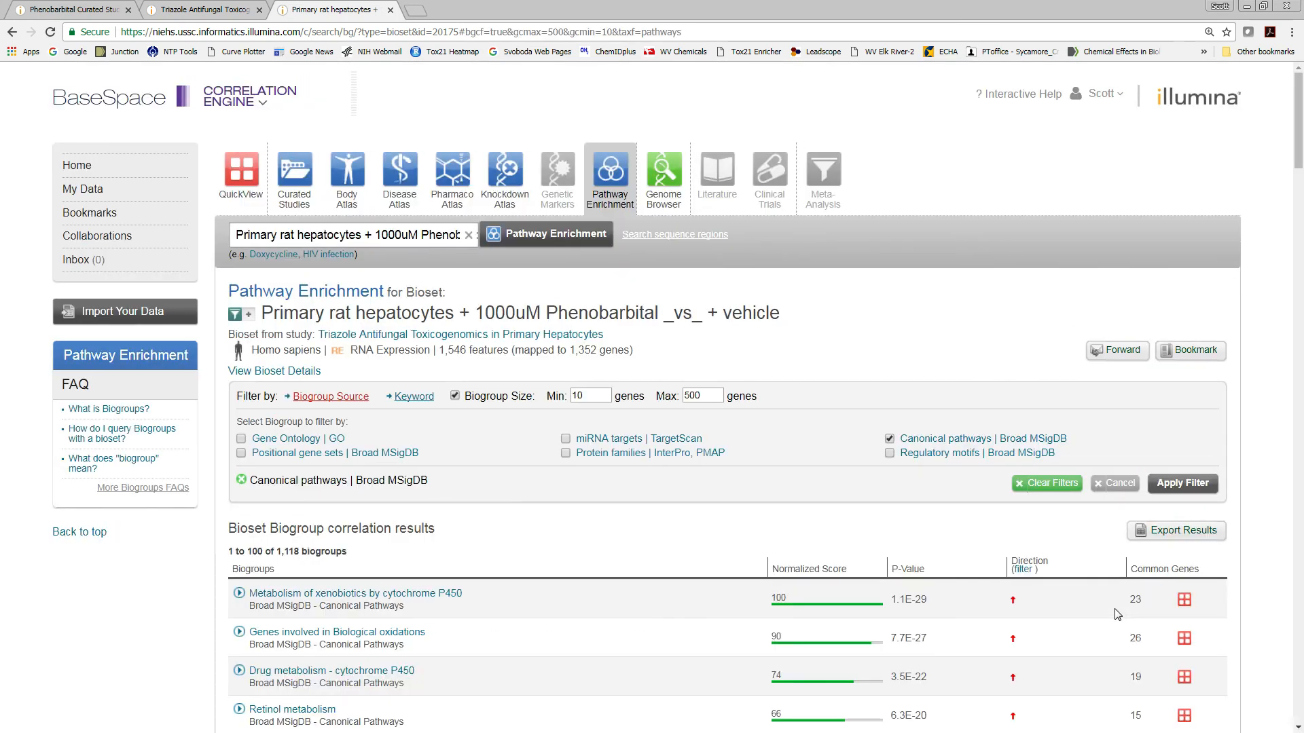
scroll(1018, 604, down, 3)
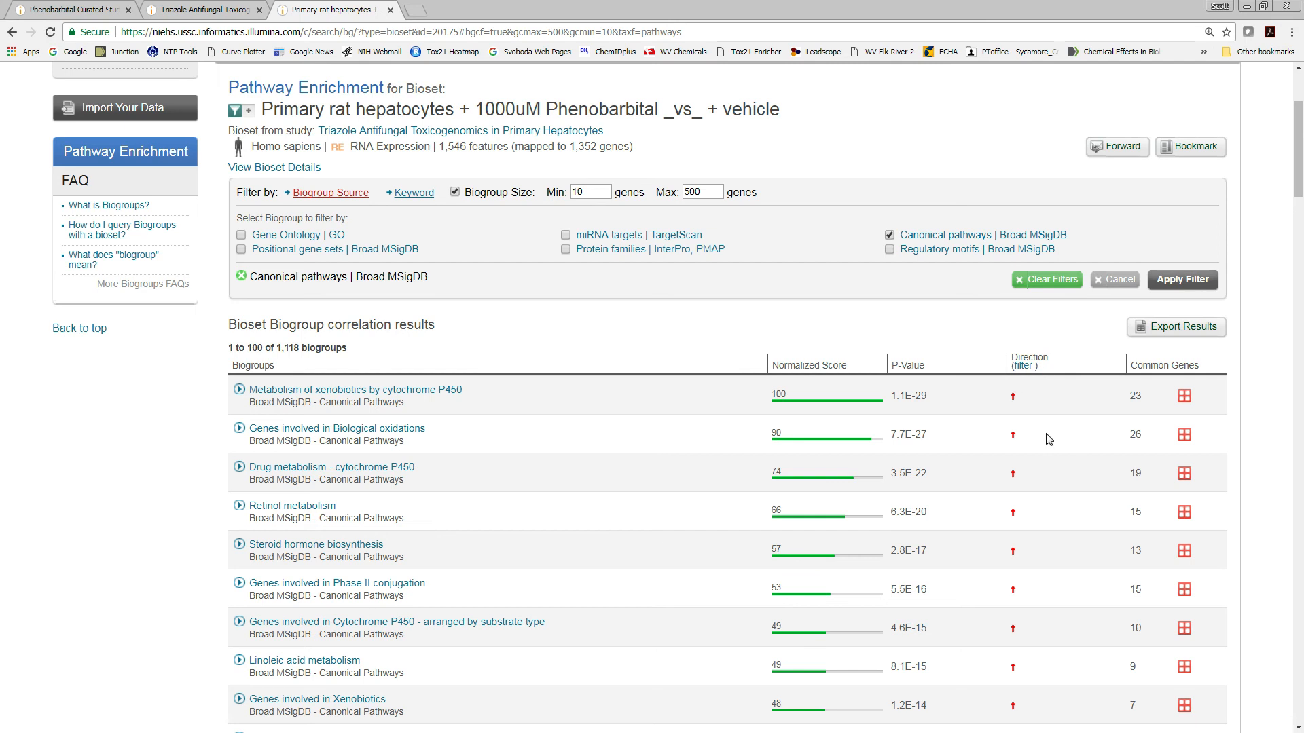
scroll(787, 548, up, 3)
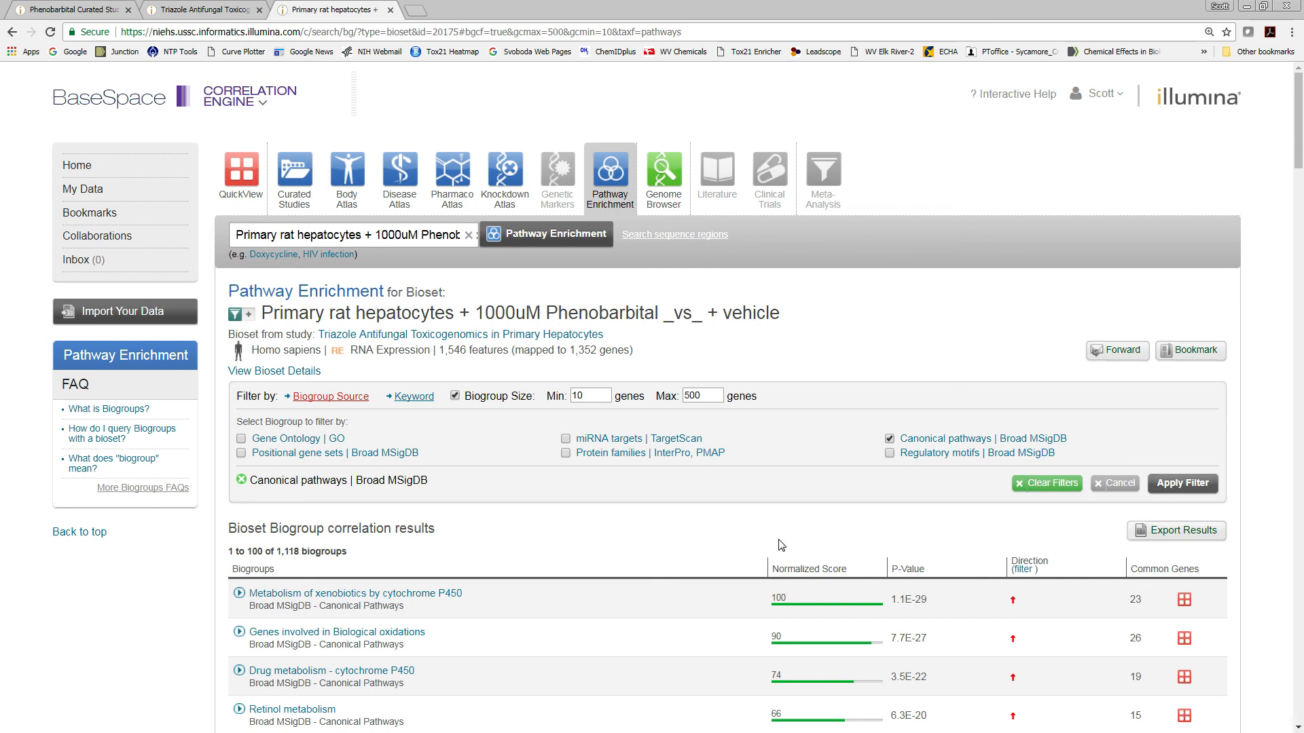
Step: Show the curated studies for the phenobarbital bioset and expand the Triazole Antifungal Toxicogenomics in Primary Hepatocytes study
click(299, 176)
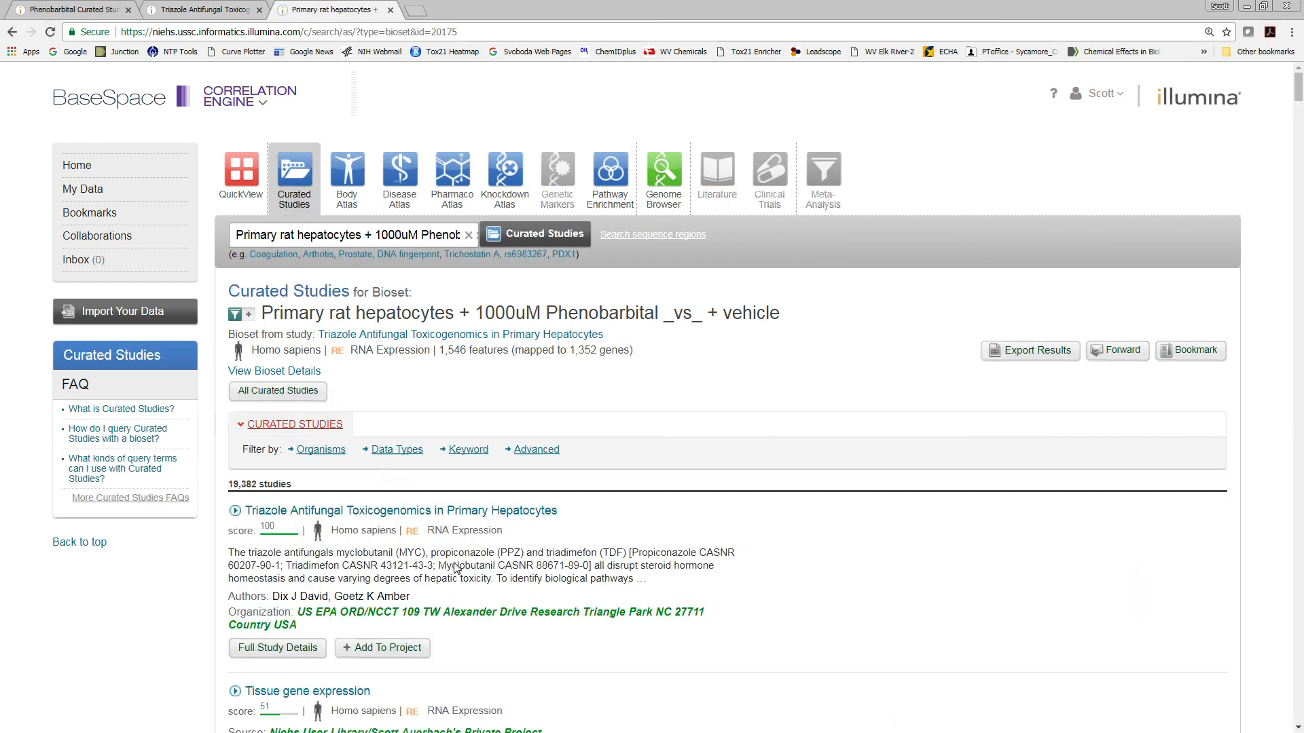
scroll(528, 576, down, 3)
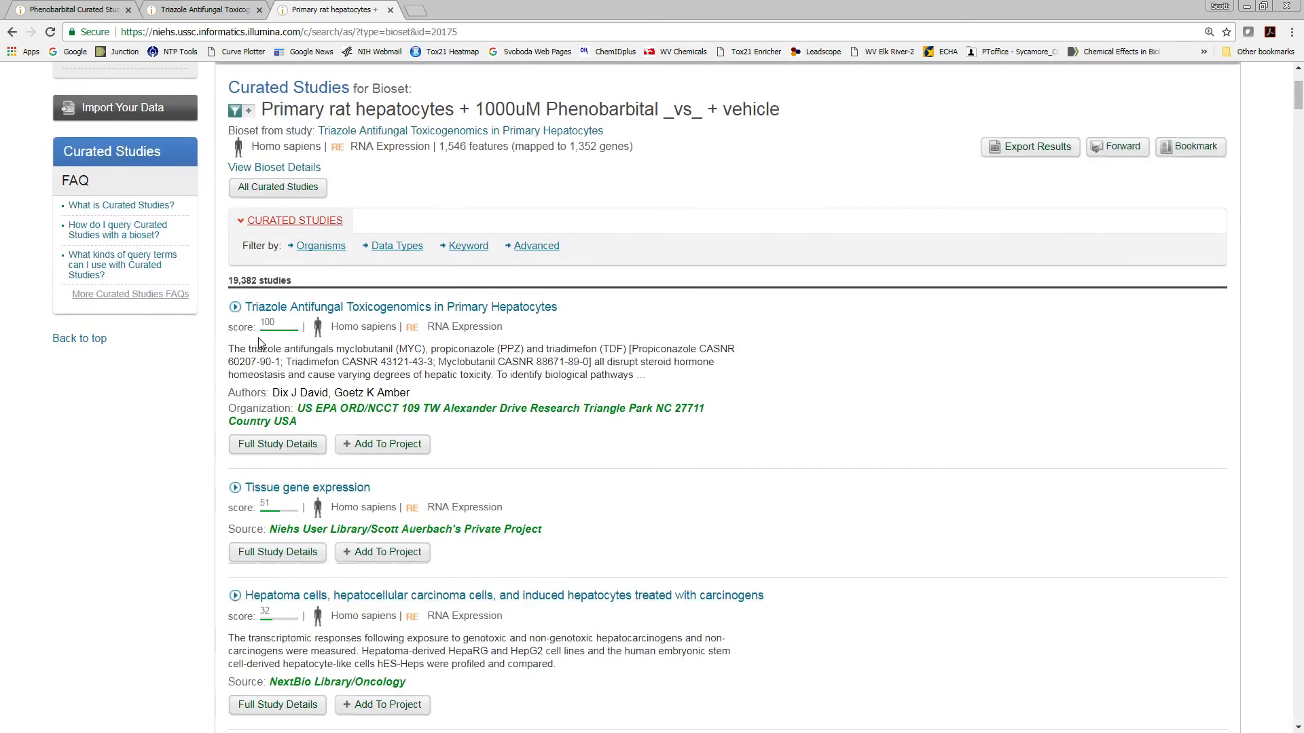
click(235, 308)
scroll(611, 469, down, 3)
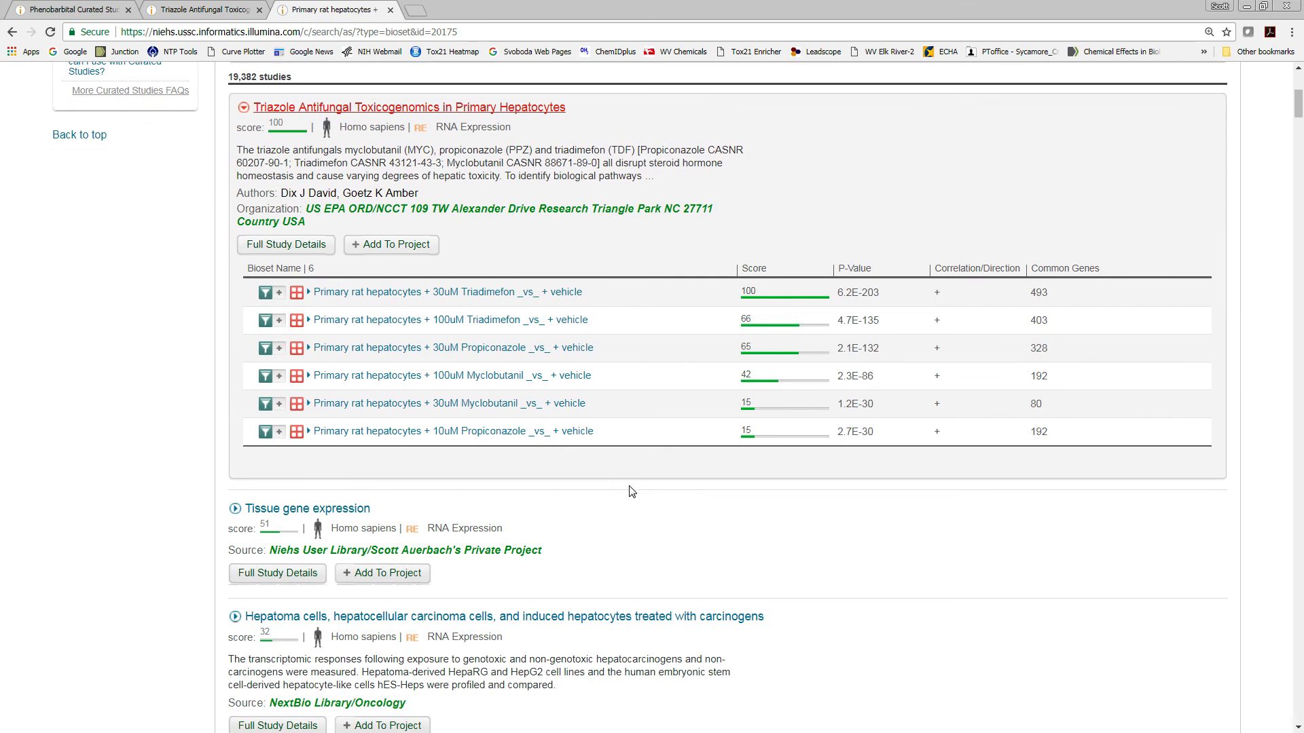
Step: Expand the study of hepatoma cells and induced hepatocytes treated with carcinogens and look through its full bioset list
scroll(631, 491, down, 3)
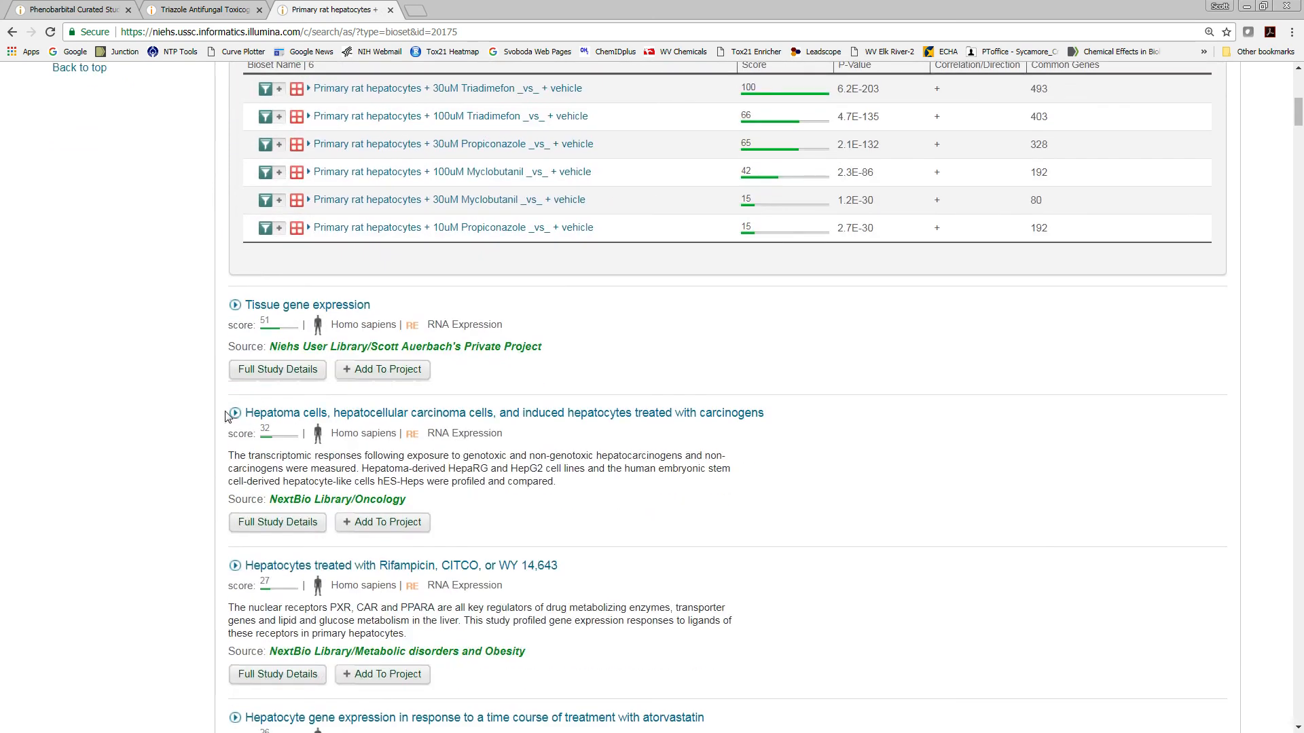
click(228, 414)
scroll(679, 558, down, 2)
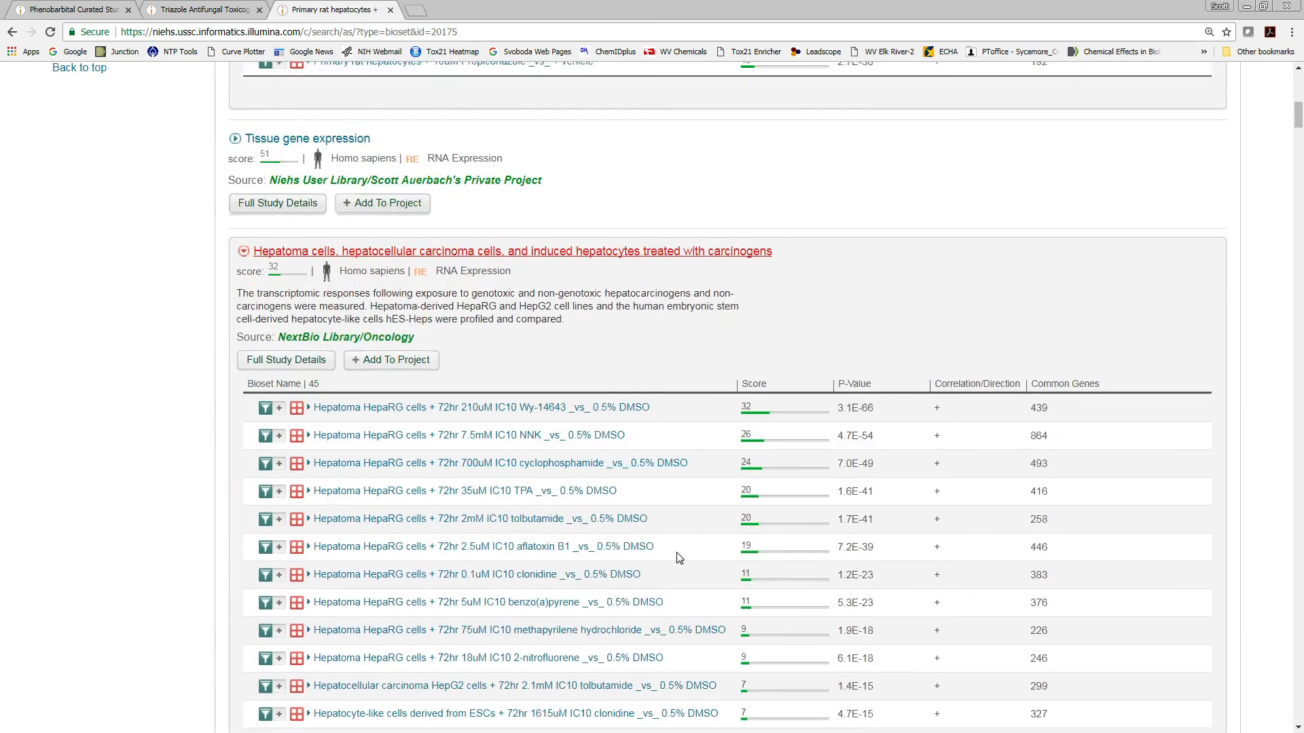
scroll(679, 559, down, 3)
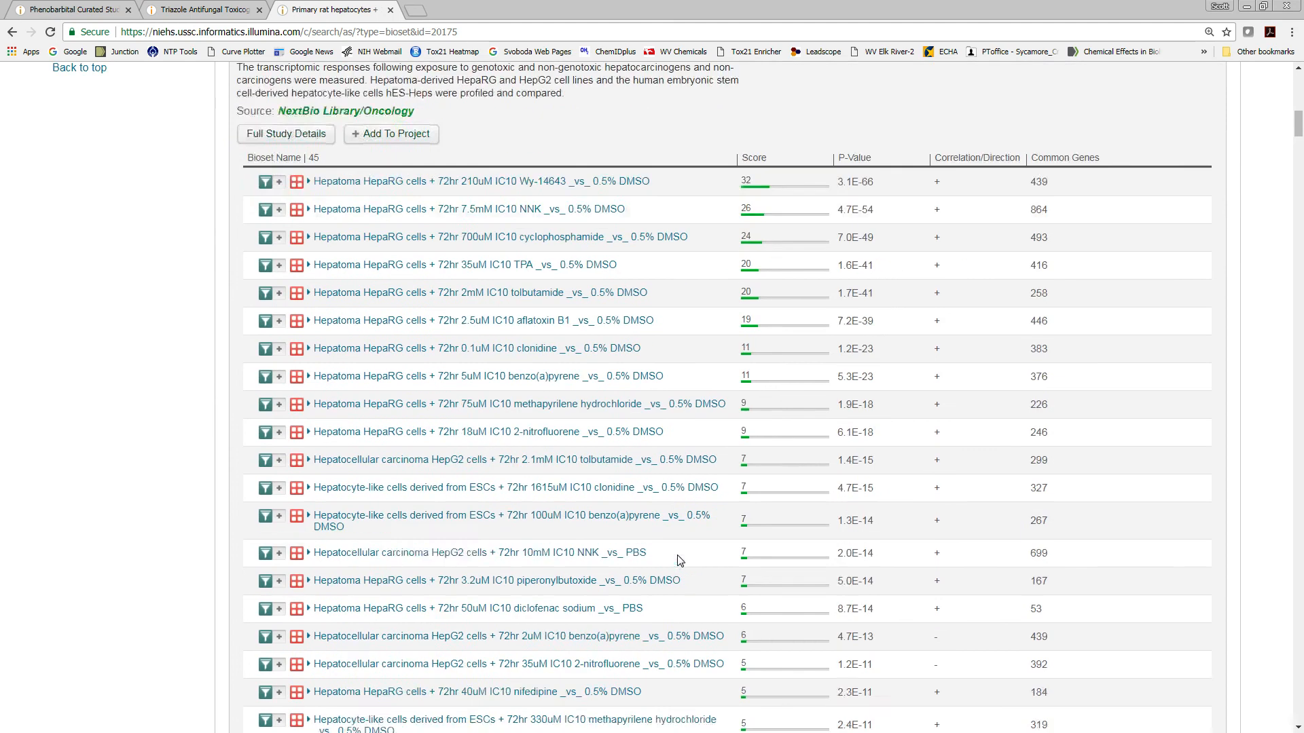
scroll(679, 559, down, 2)
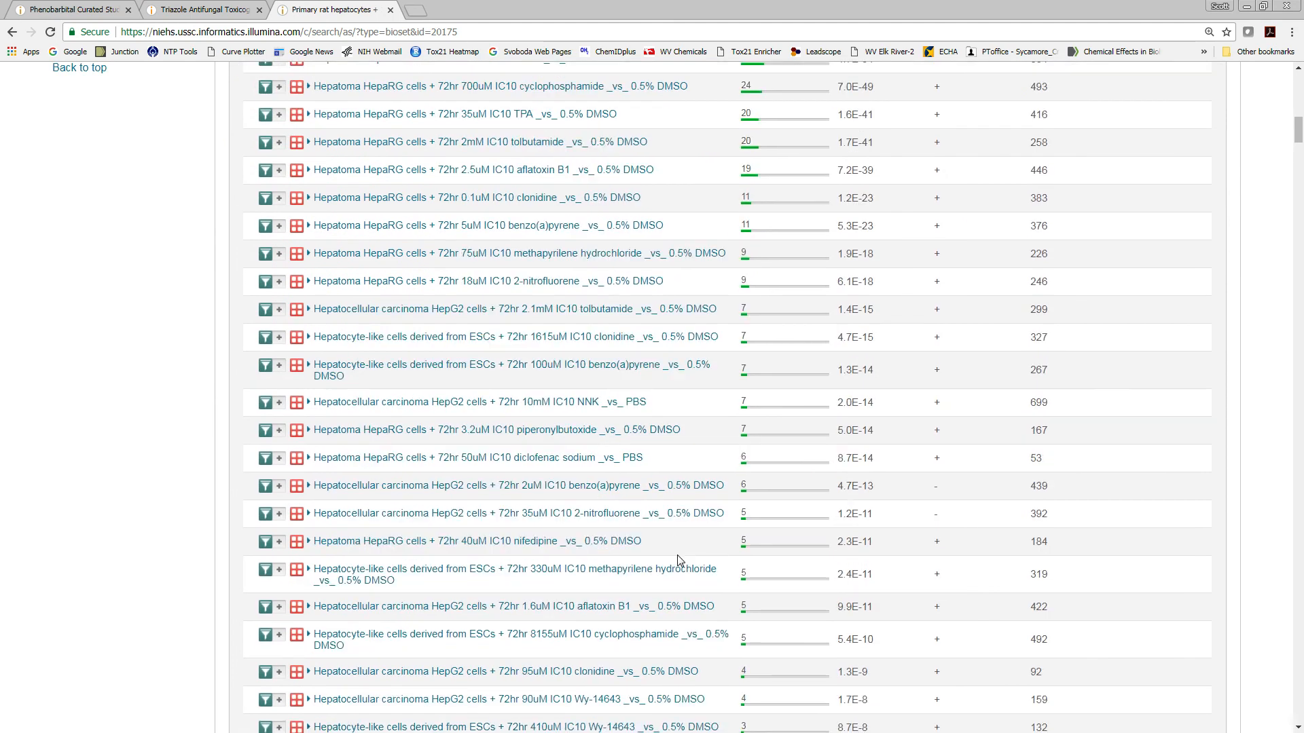
scroll(679, 559, down, 1)
scroll(679, 560, down, 8)
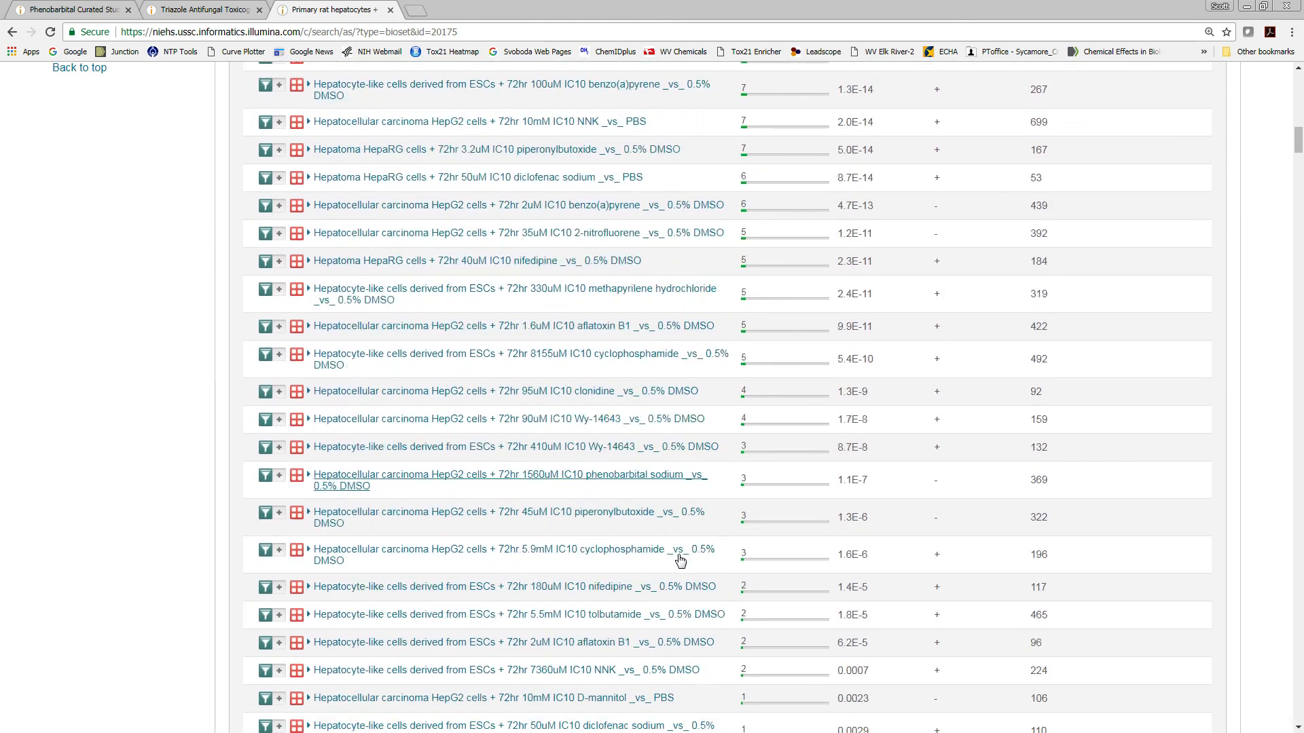
scroll(679, 559, down, 6)
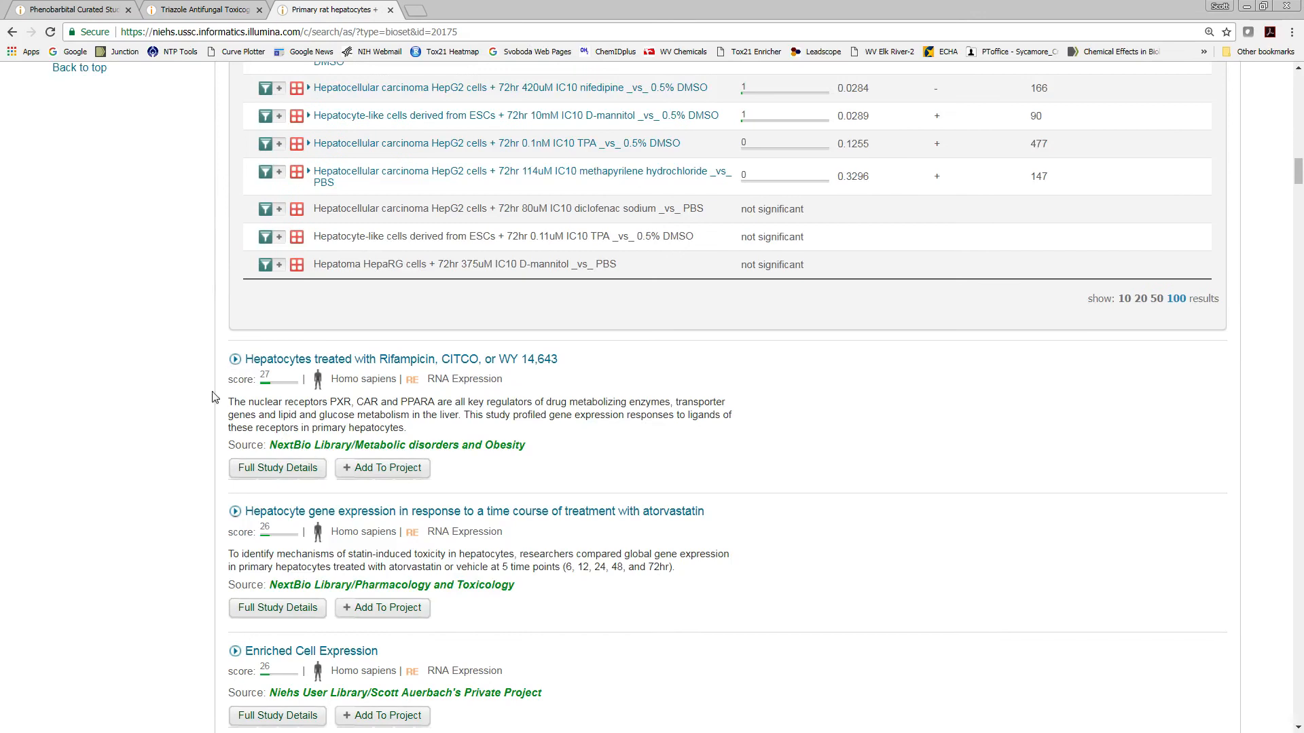
Step: Expand the Rifampicin, CITCO, or WY 14,643 hepatocyte study and add its 1uM CITCO bioset to the meta-analysis
click(235, 364)
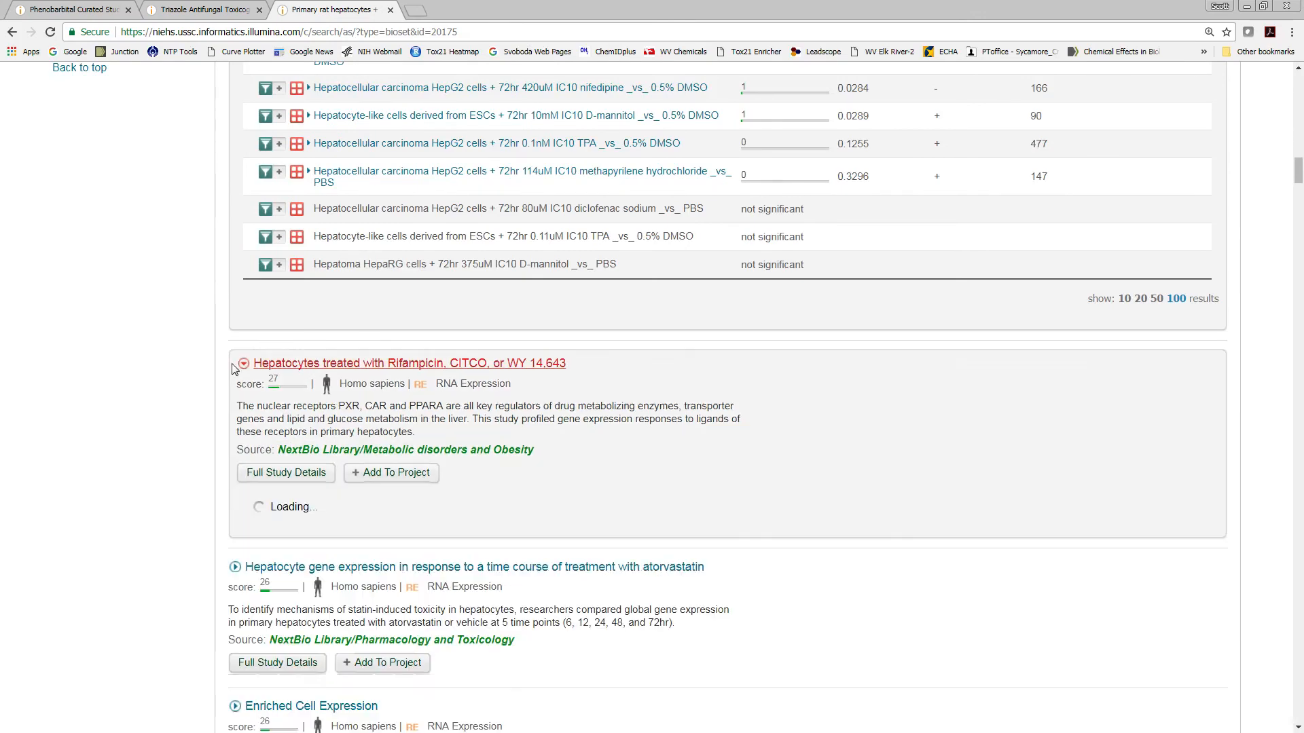
scroll(477, 602, down, 1)
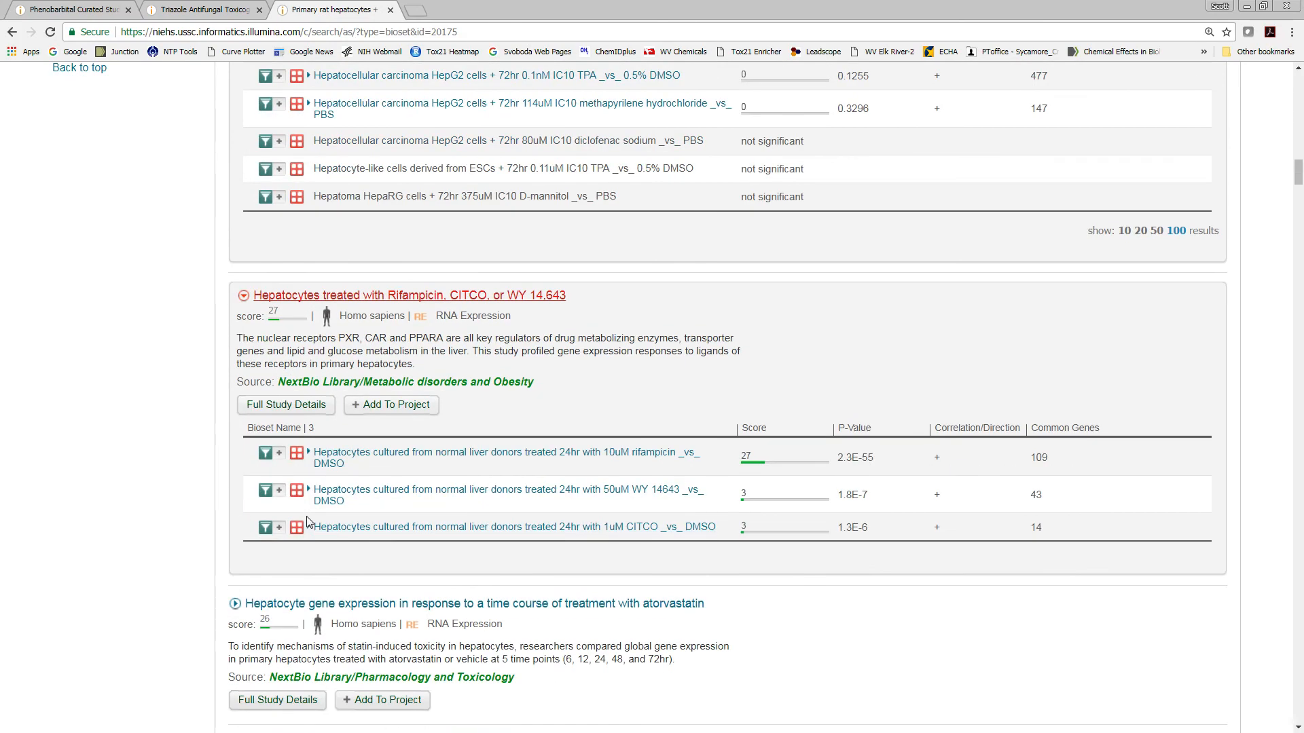
click(279, 528)
Step: Add the queried 1000uM Phenobarbital primary hepatocytes bioset to the meta-analysis
scroll(707, 604, down, 3)
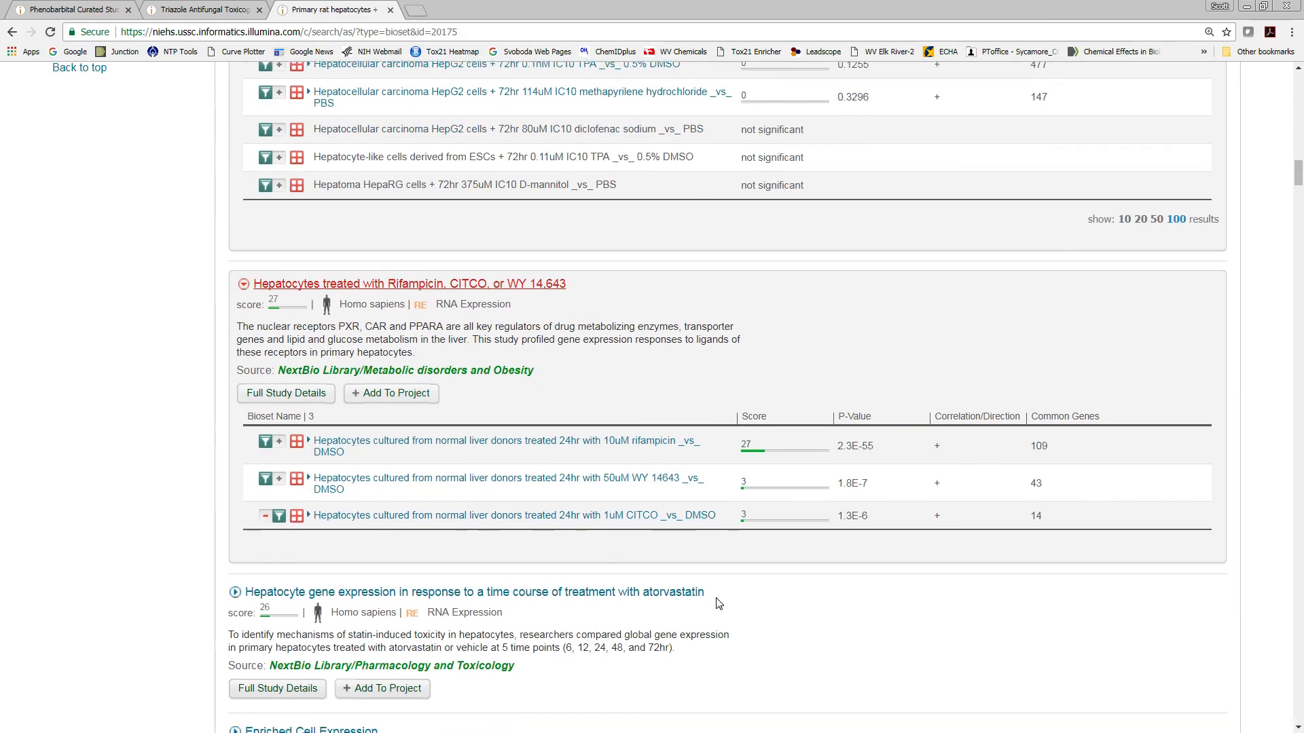
scroll(246, 491, down, 2)
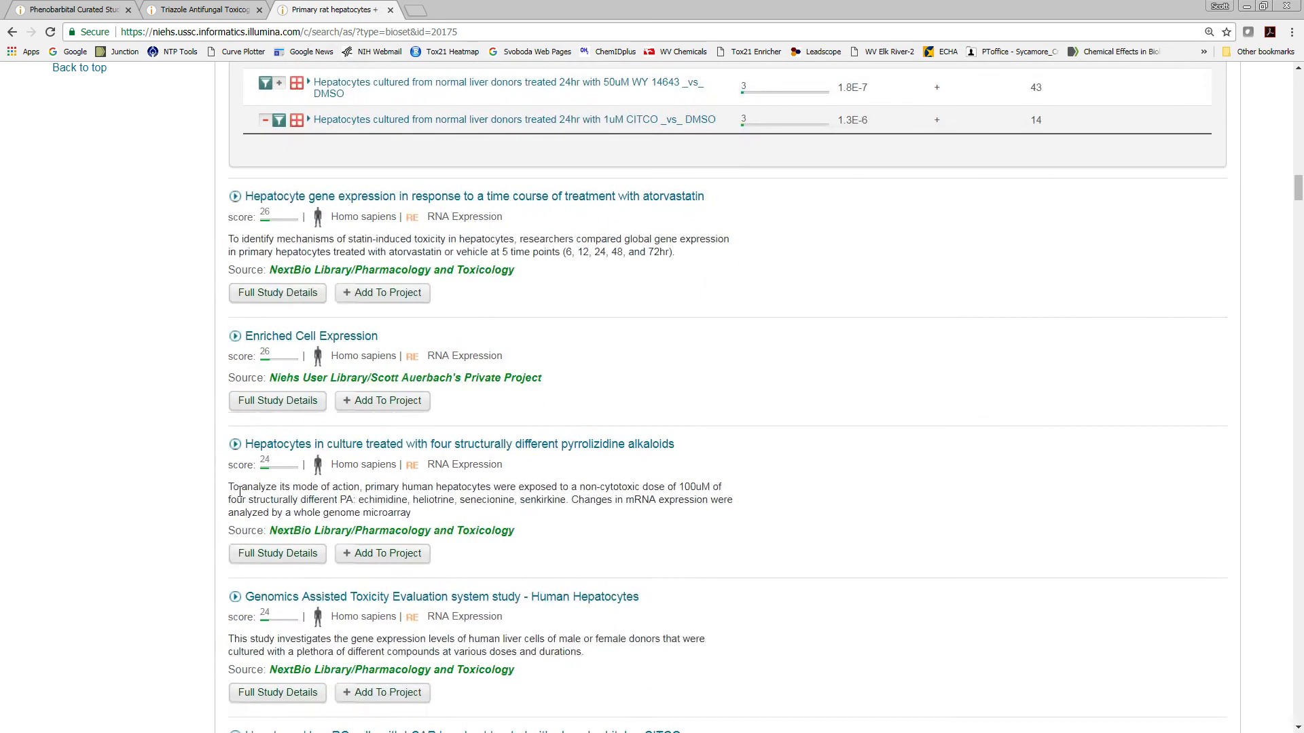
scroll(246, 492, up, 14)
scroll(248, 494, up, 15)
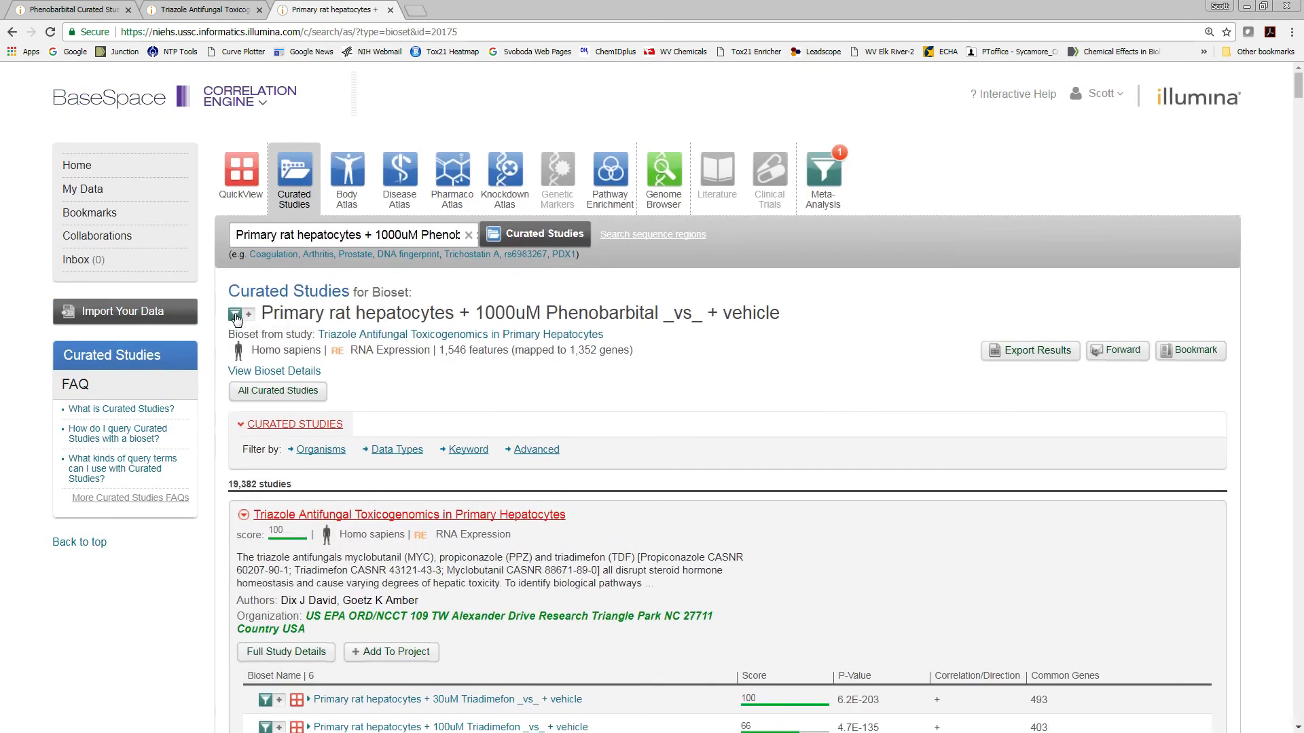
click(235, 316)
Step: Expand the Genomics Assisted Toxicity Evaluation system study on human hepatocytes and look at its biosets
scroll(702, 506, down, 1)
scroll(701, 507, down, 20)
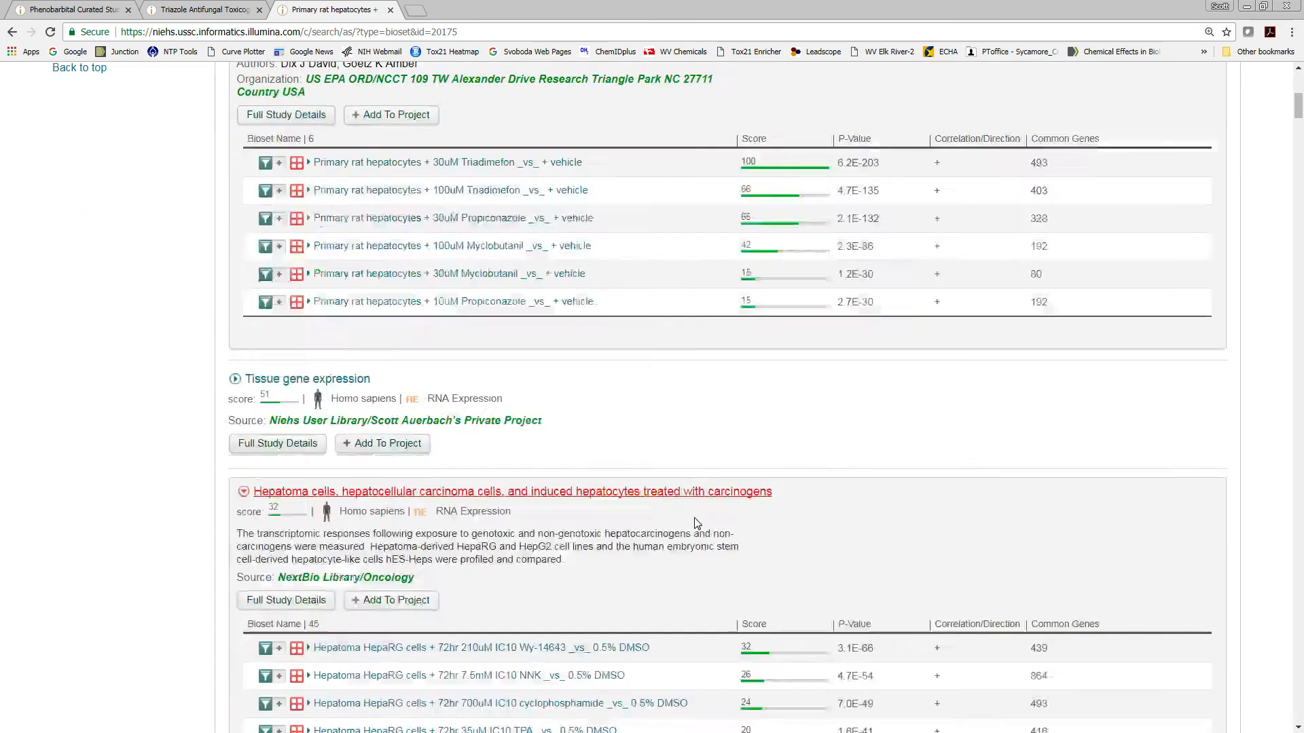
scroll(695, 520, down, 9)
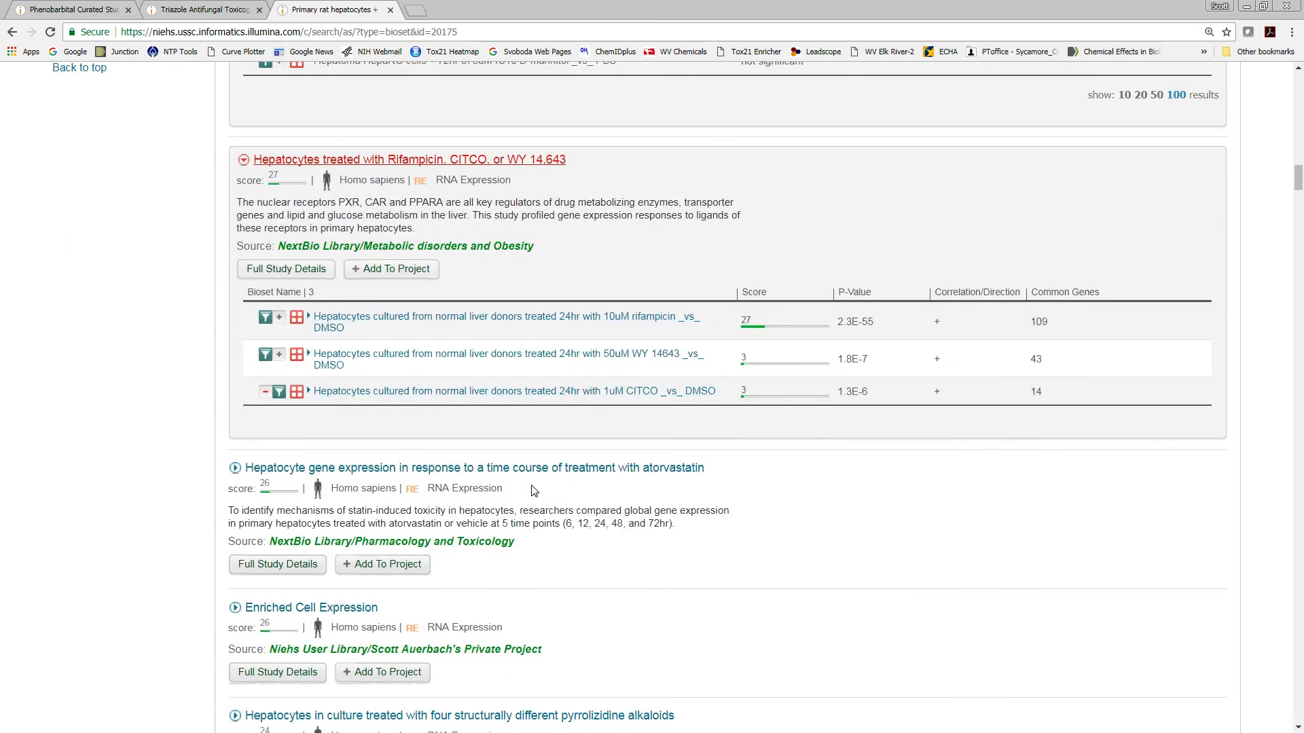
scroll(537, 490, down, 5)
scroll(577, 533, down, 2)
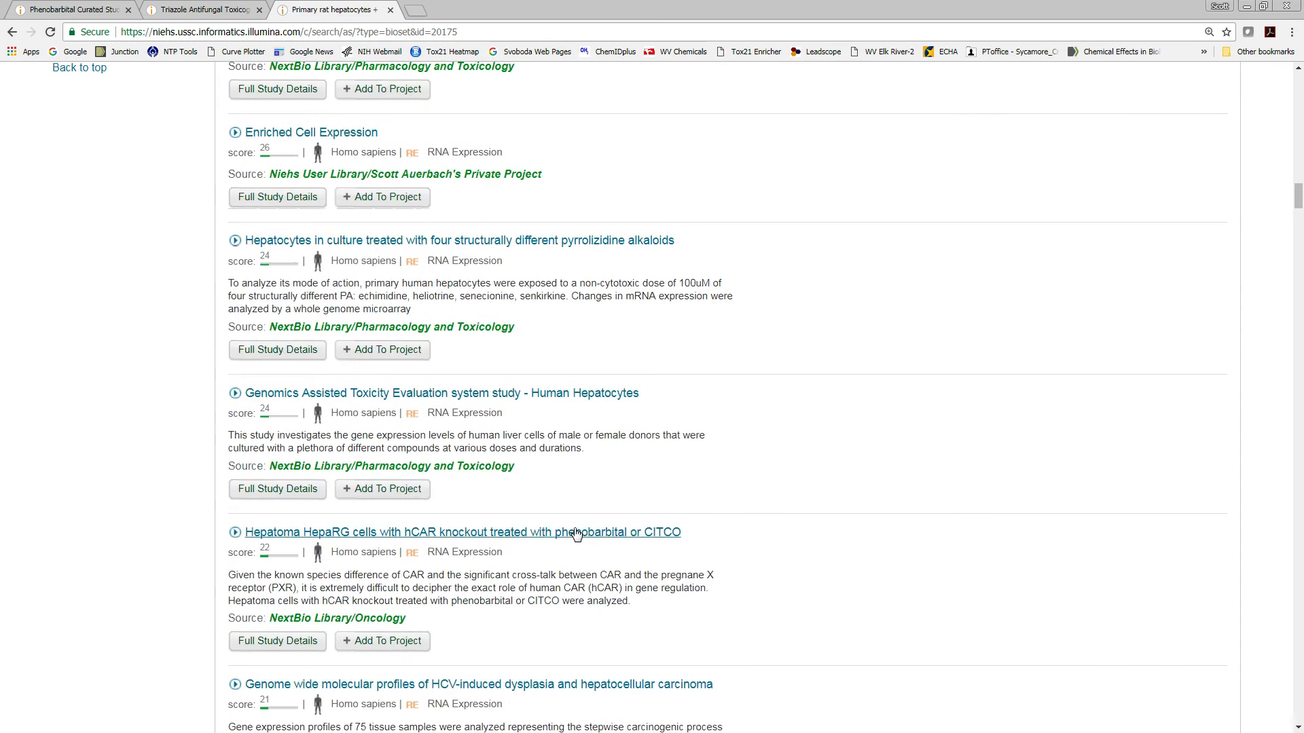
click(235, 393)
scroll(732, 506, down, 3)
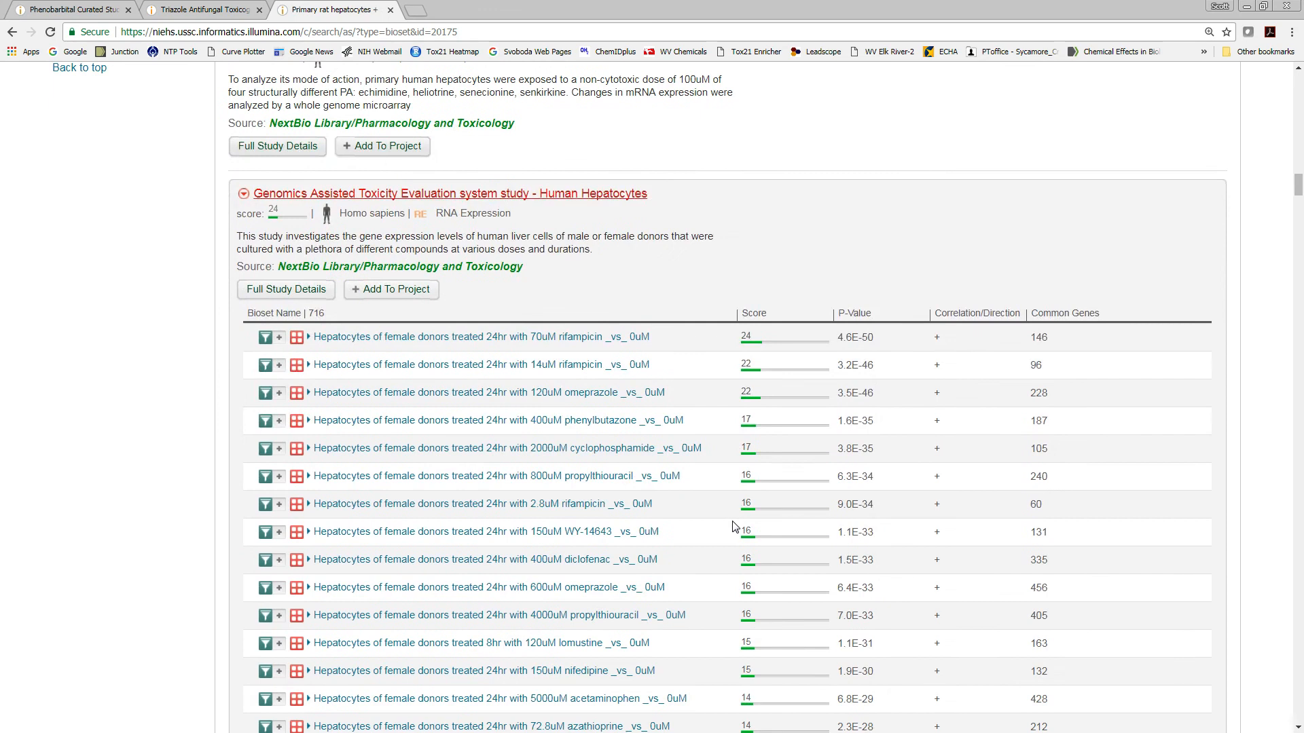
Step: Add the 24hr 2000uM and 10000uM phenobarbital female-donor hepatocyte biosets to the meta-analysis
scroll(735, 526, down, 4)
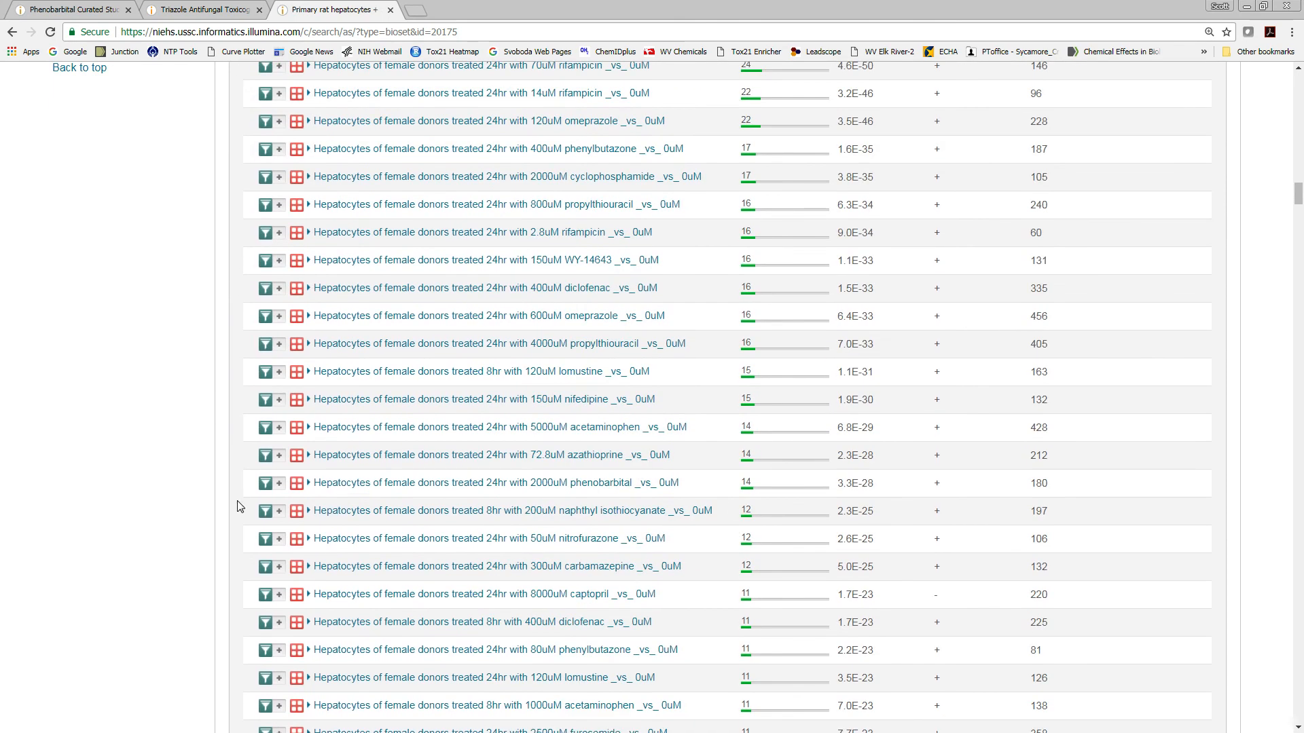
click(265, 483)
scroll(664, 594, down, 2)
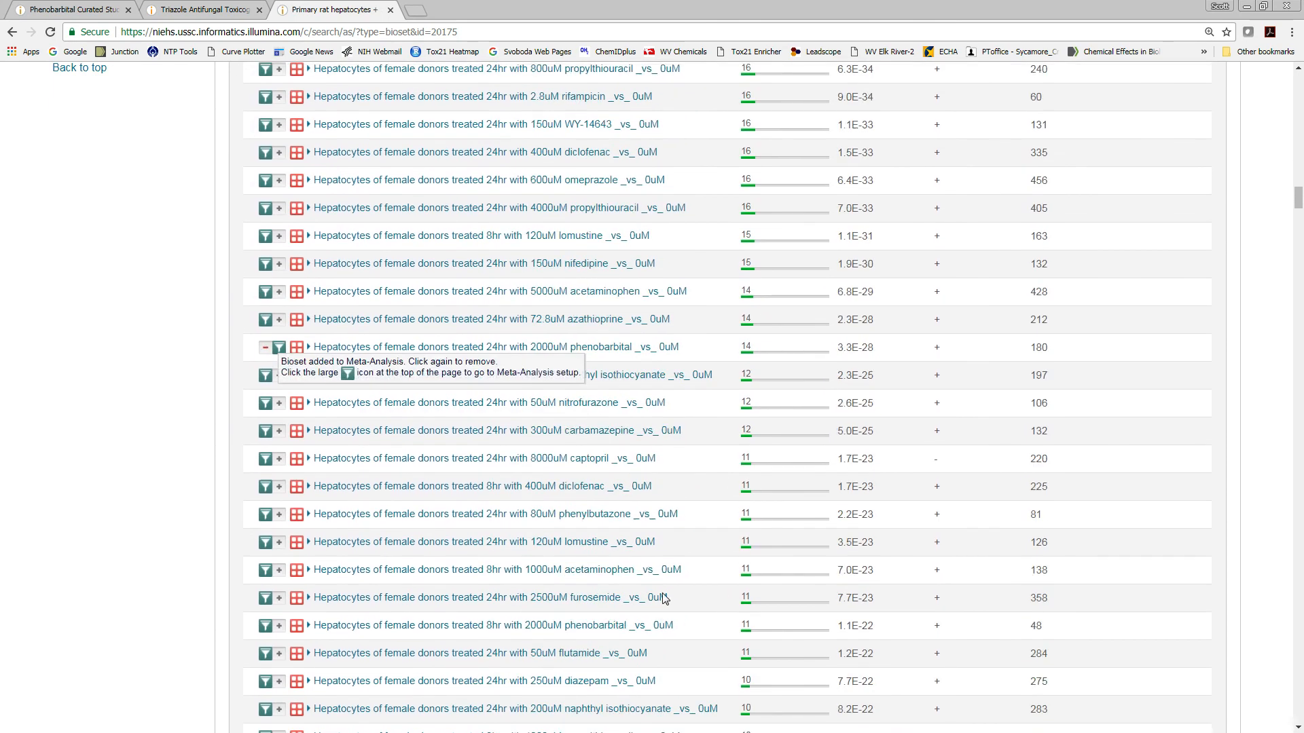
scroll(664, 599, down, 6)
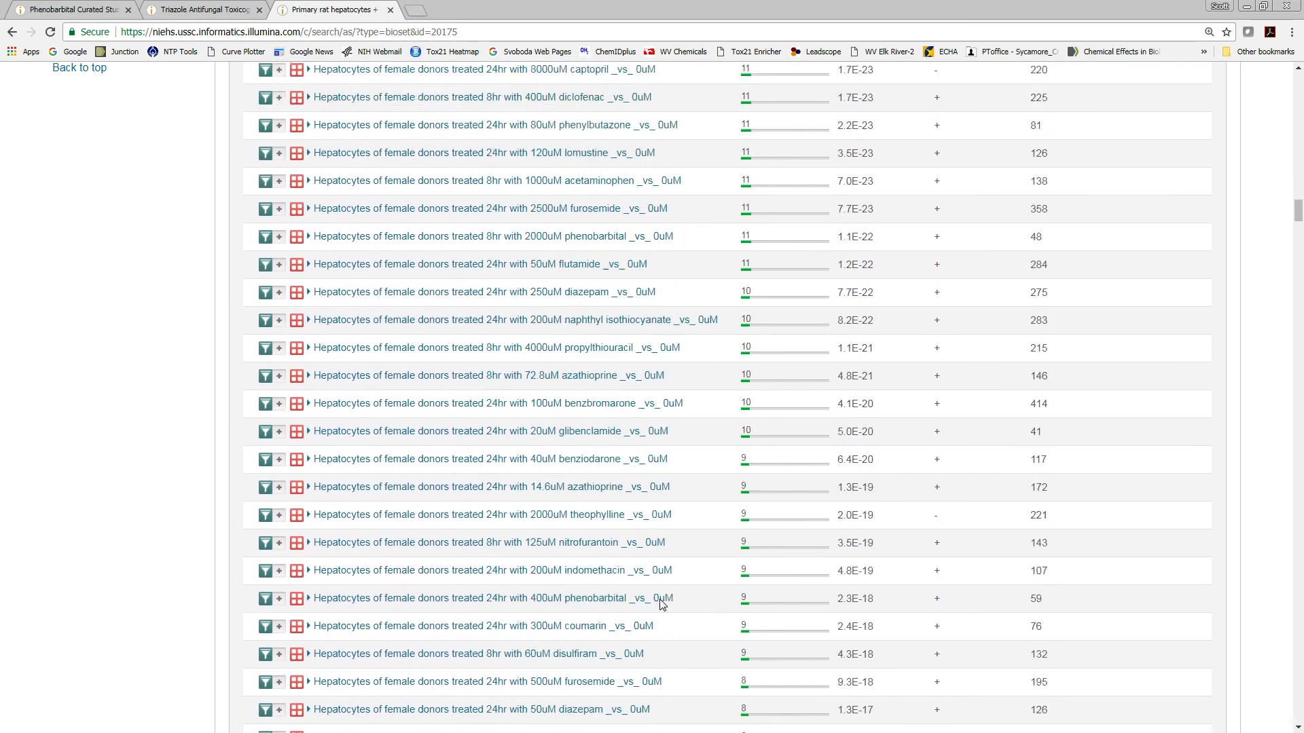
scroll(662, 603, down, 6)
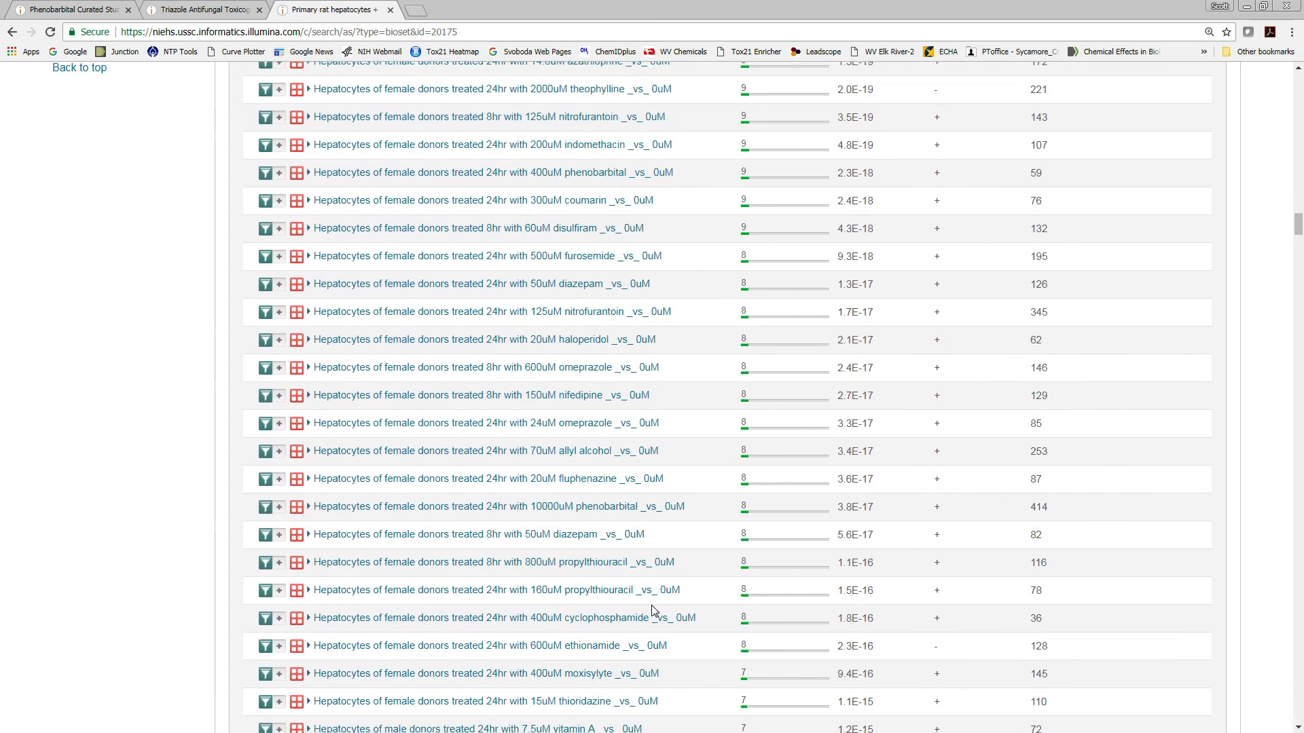
Step: Open the meta-analysis setup and set the filter of all four biosets to Up
scroll(809, 594, up, 20)
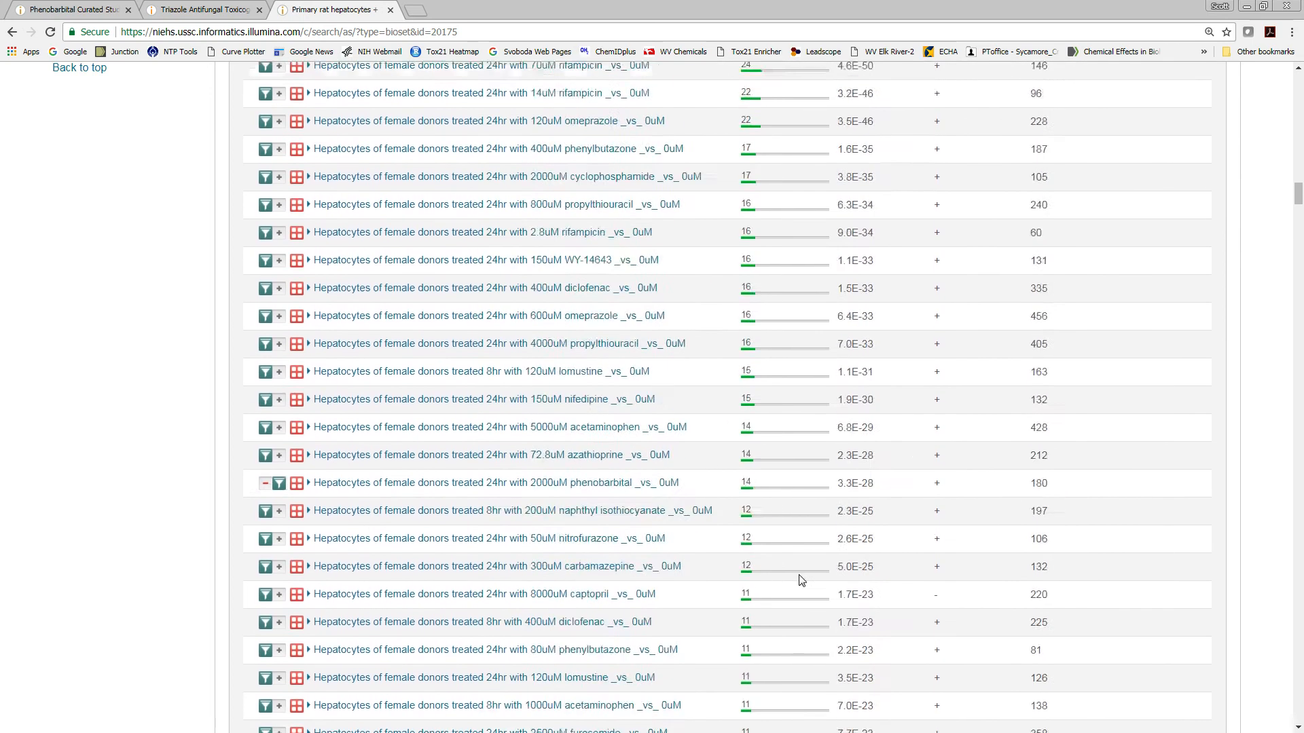
scroll(818, 598, up, 15)
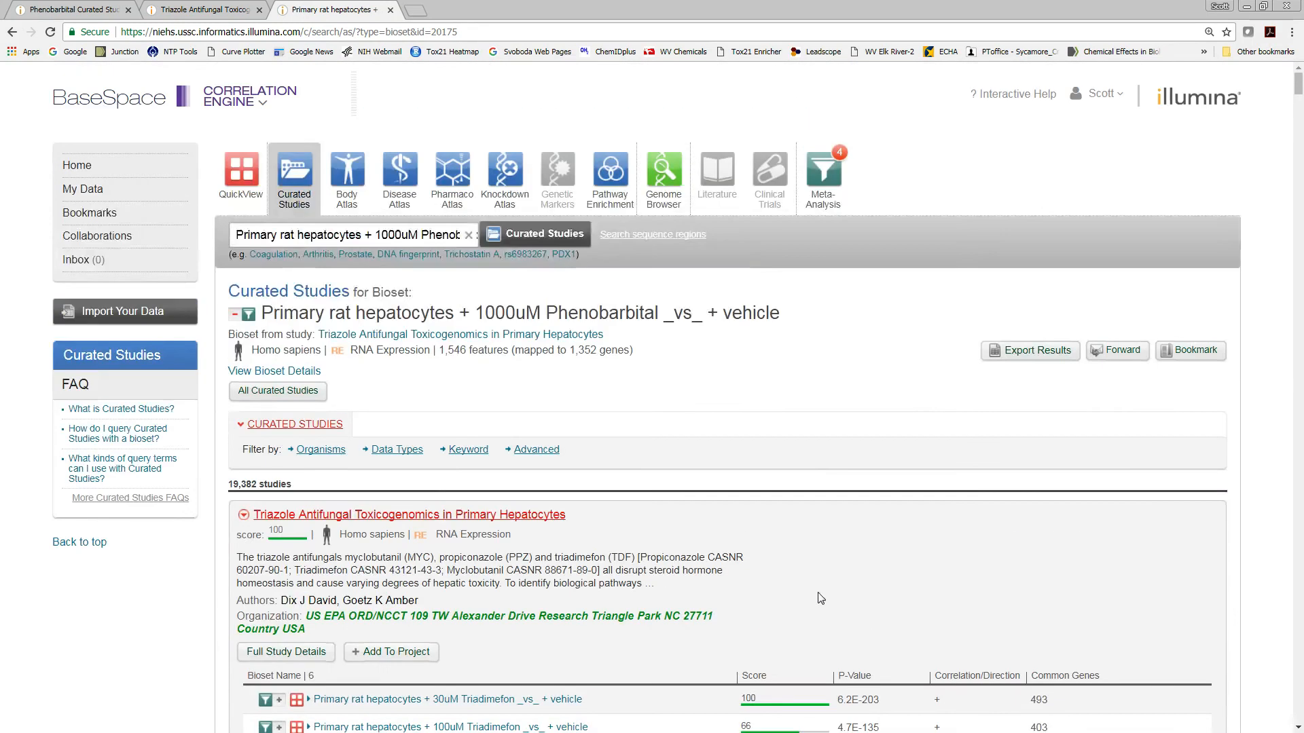
click(819, 175)
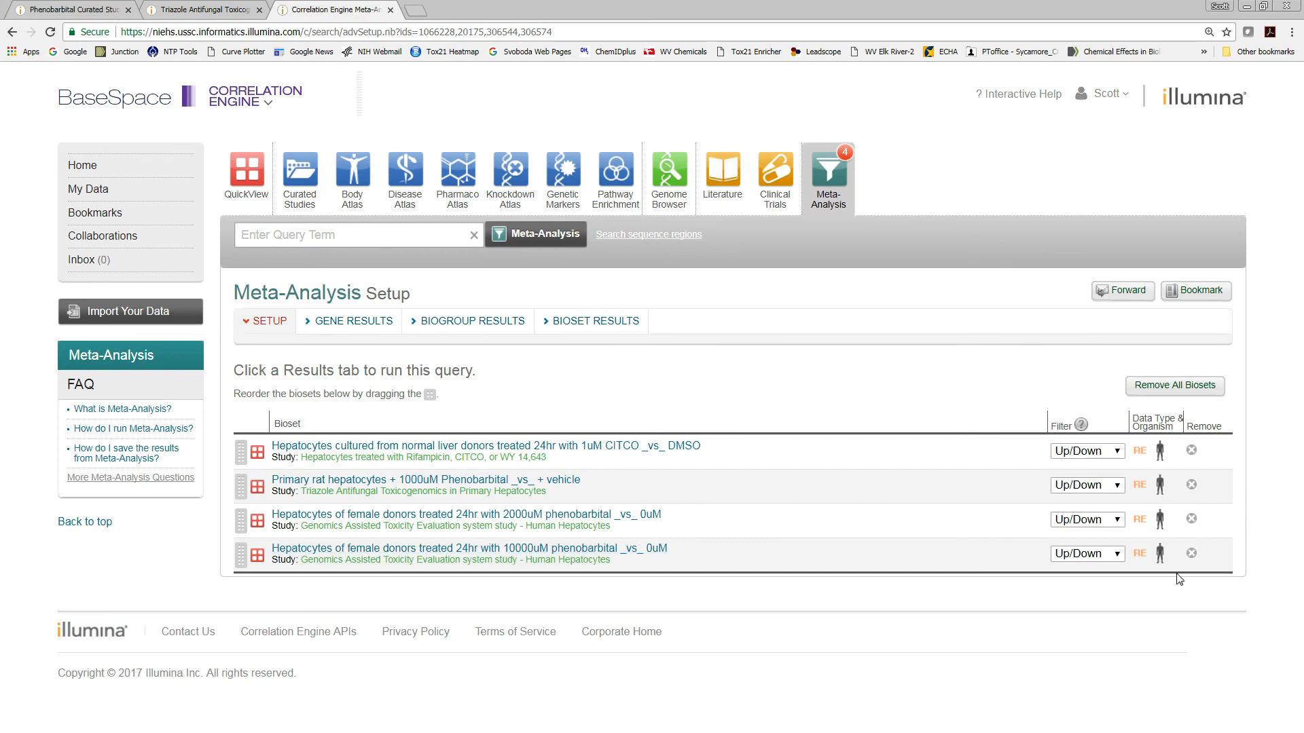
click(1117, 453)
click(1108, 482)
click(1112, 486)
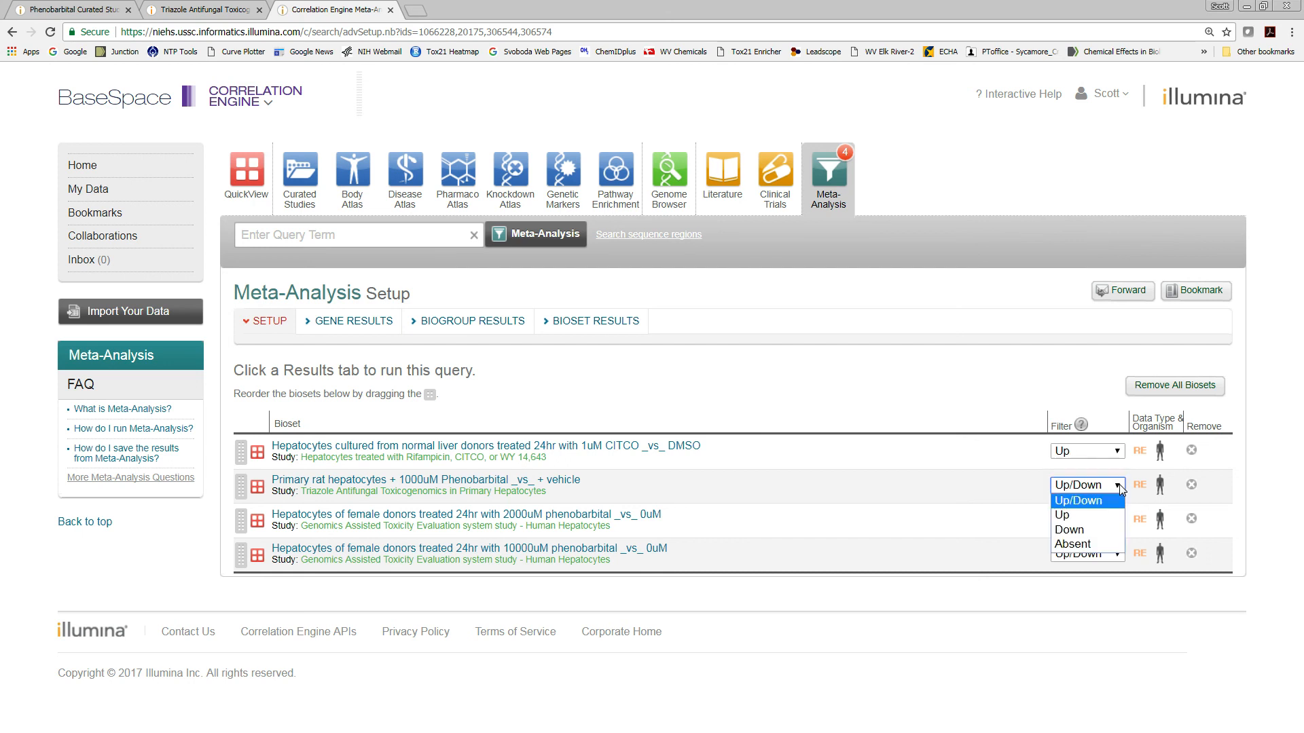
click(1108, 518)
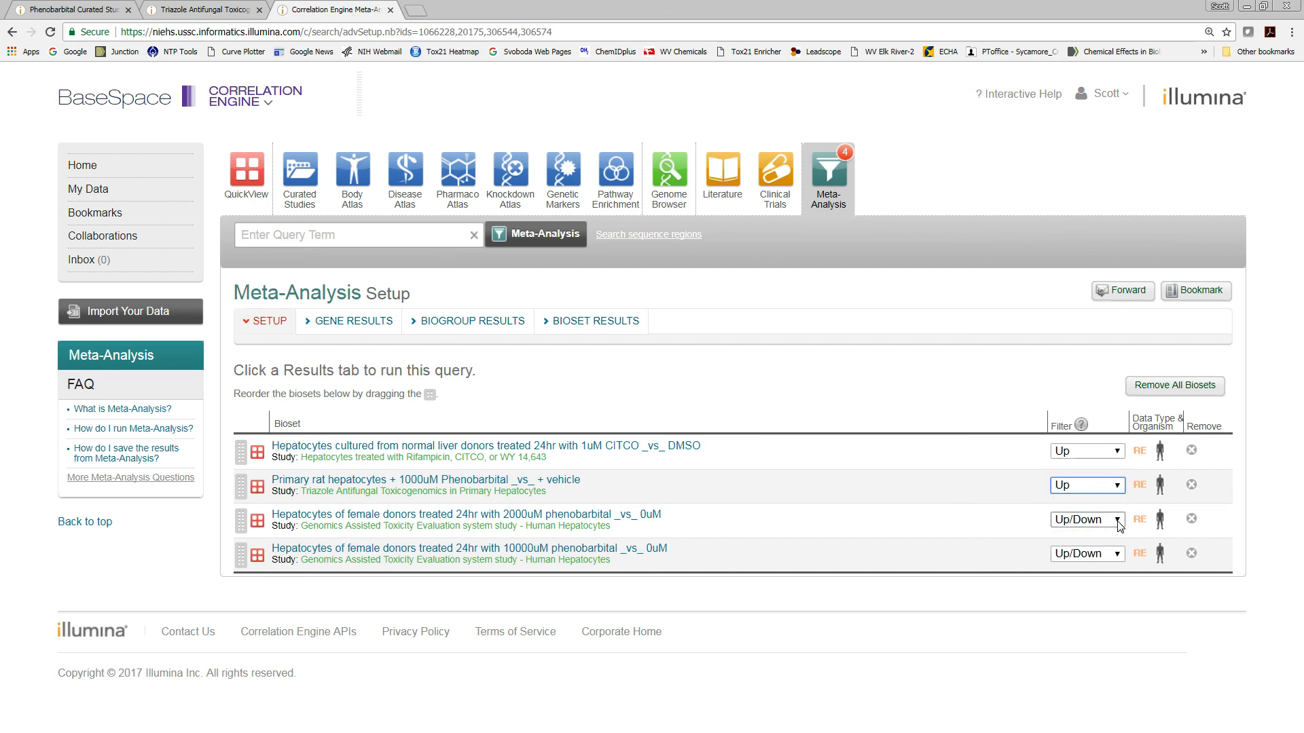
click(1118, 521)
click(1098, 550)
click(1114, 555)
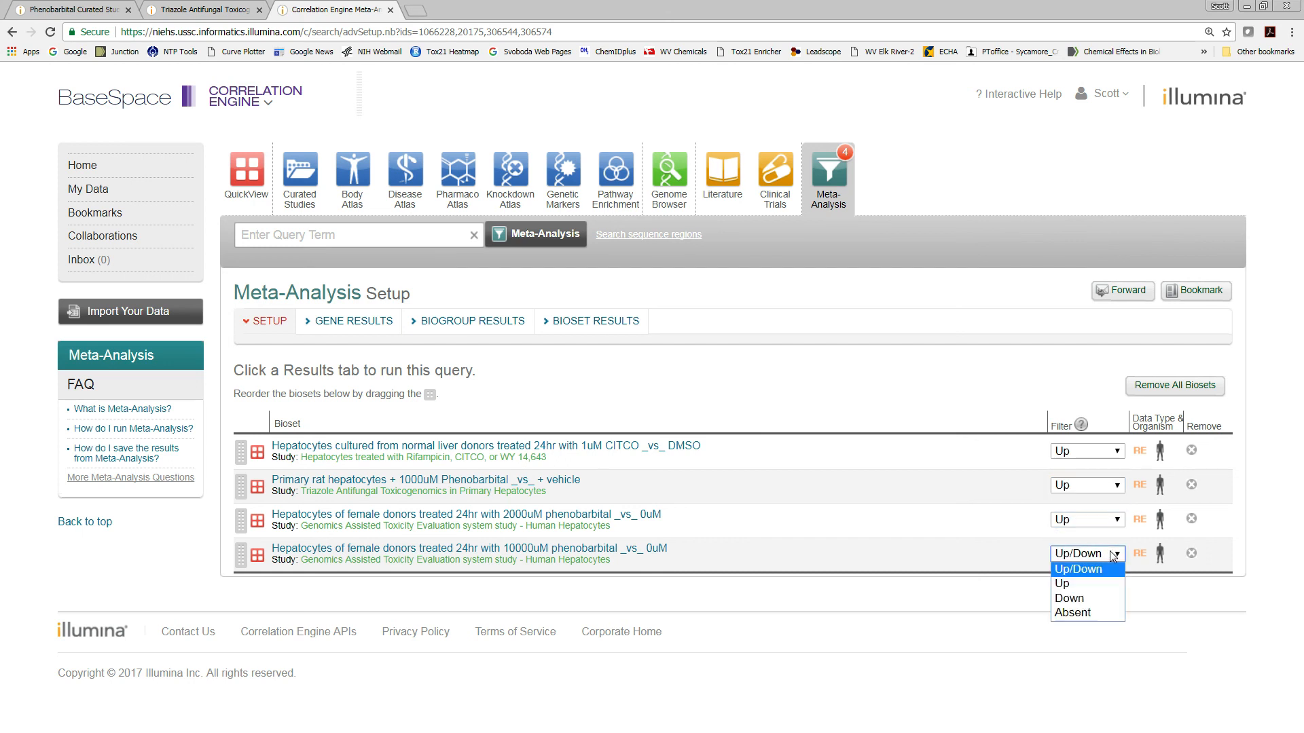
click(1098, 584)
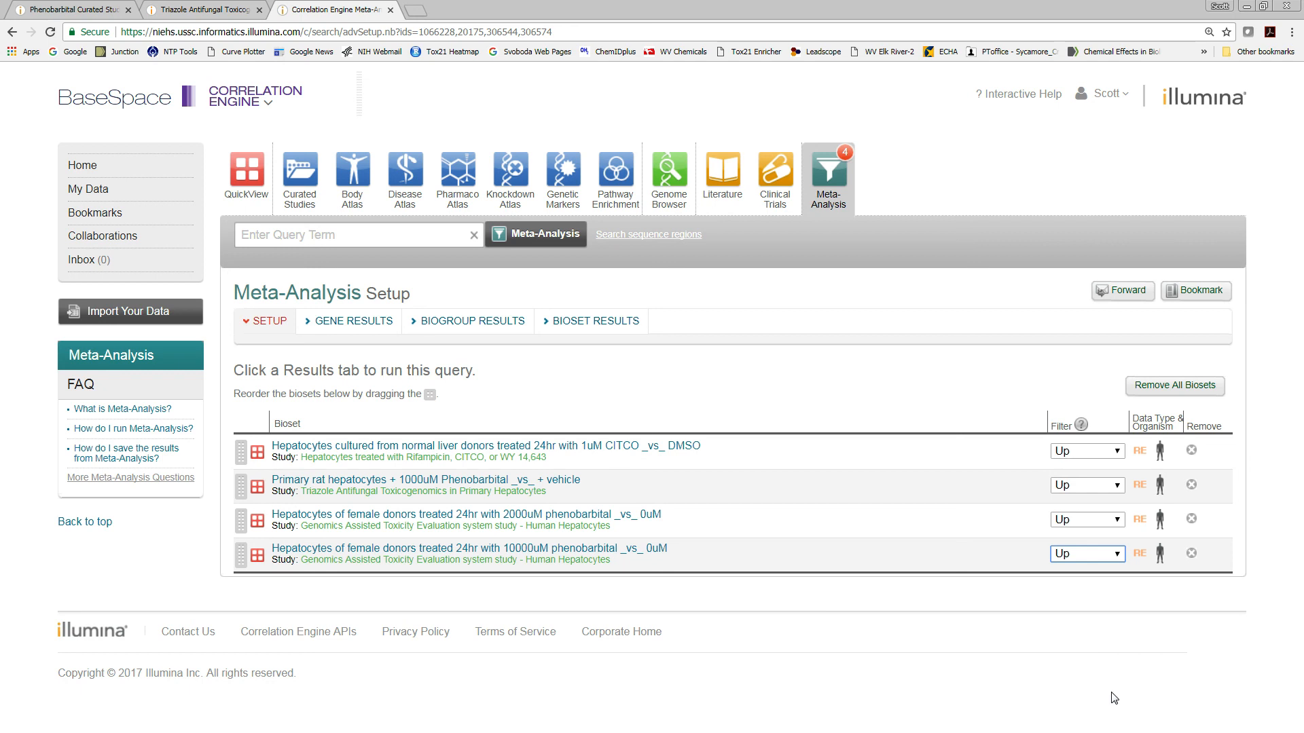
Step: Try the Absent filter on the 10000uM phenobarbital bioset and return it to Up
click(1122, 555)
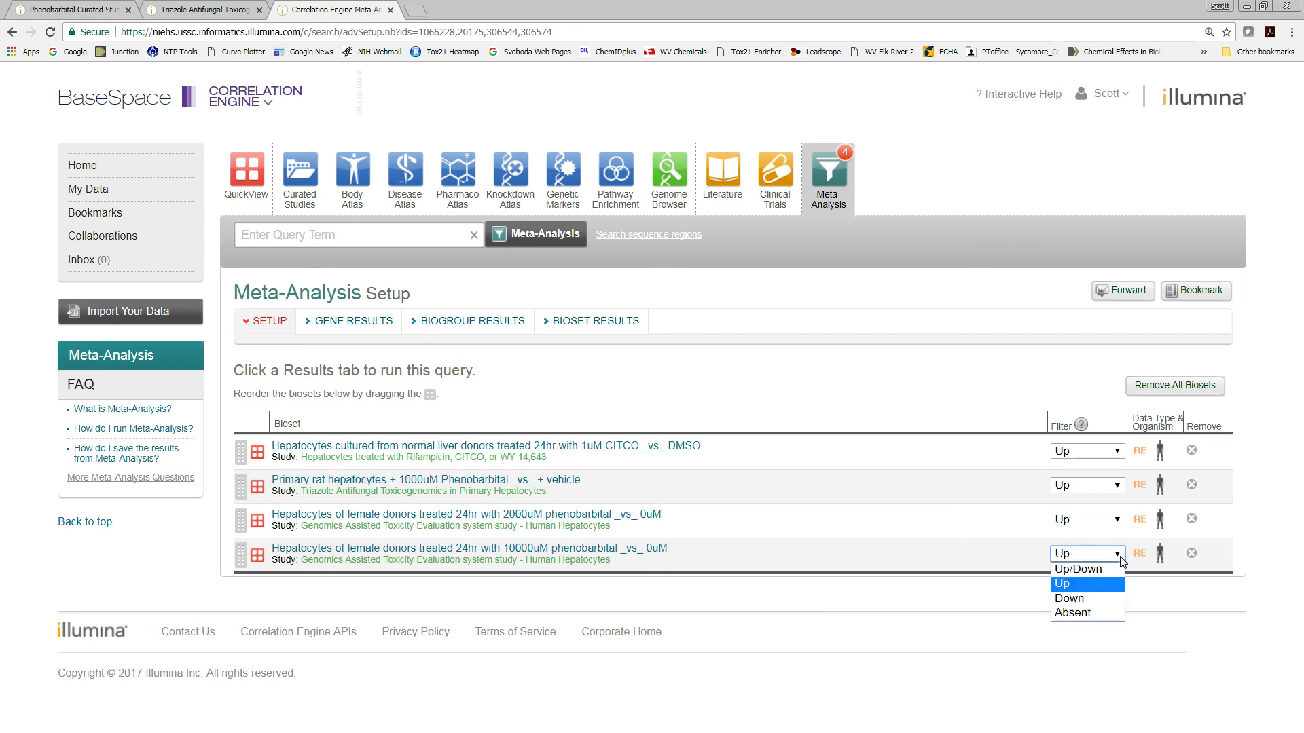
click(1098, 614)
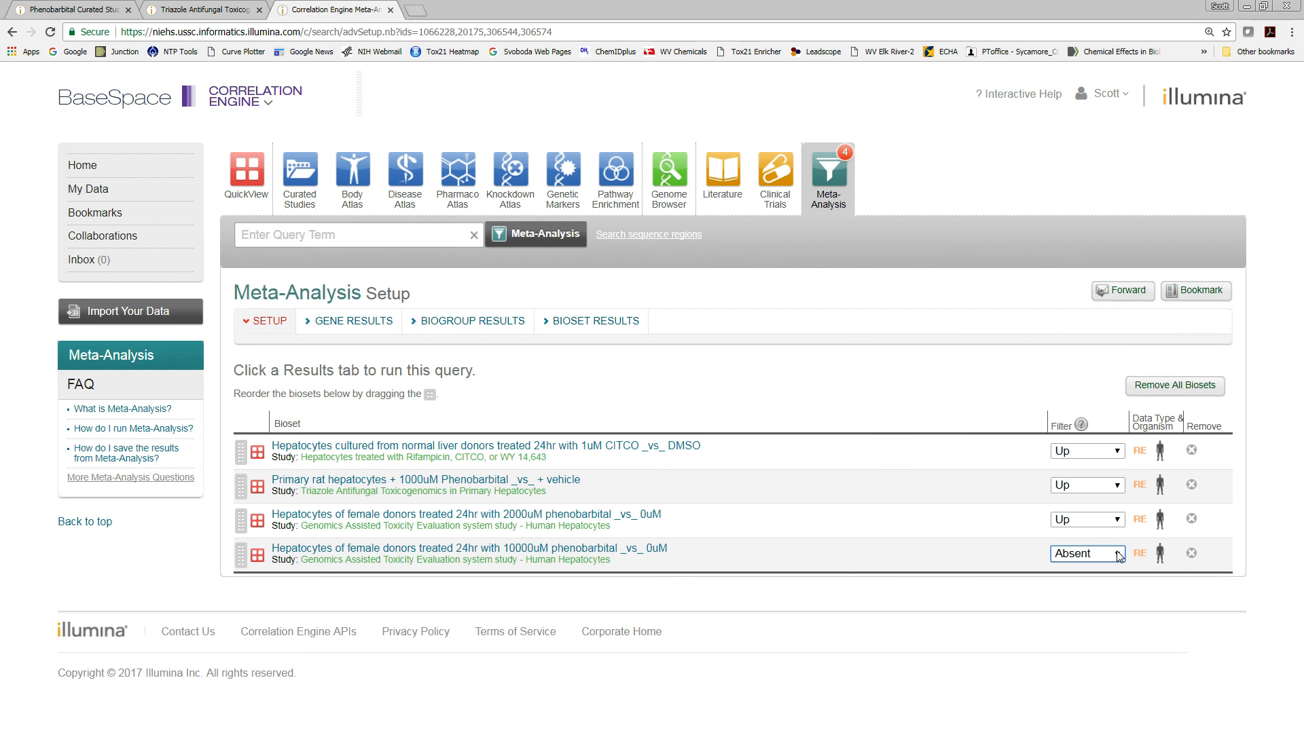
click(1103, 555)
click(1095, 587)
Step: Run the meta-analysis gene results and examine the top-ranked genes' correlations, scores and specificity across the four biosets
click(343, 325)
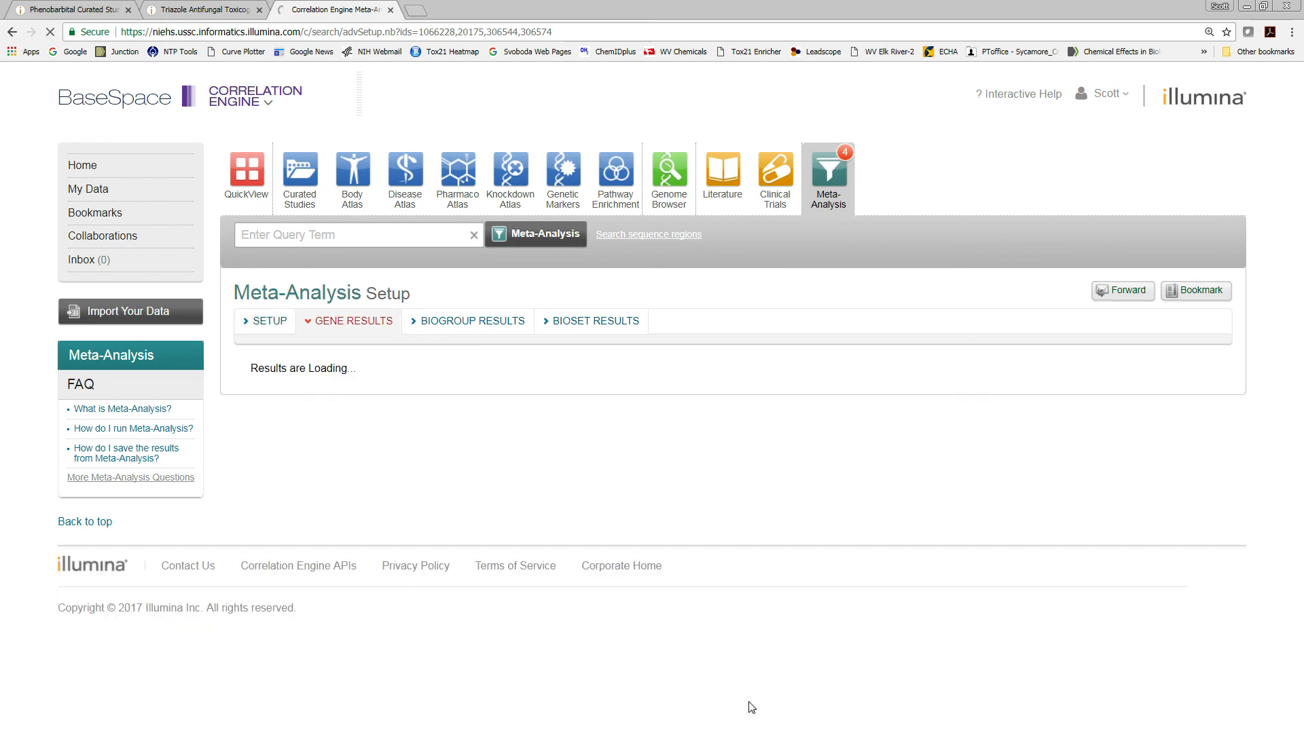
scroll(584, 582, down, 4)
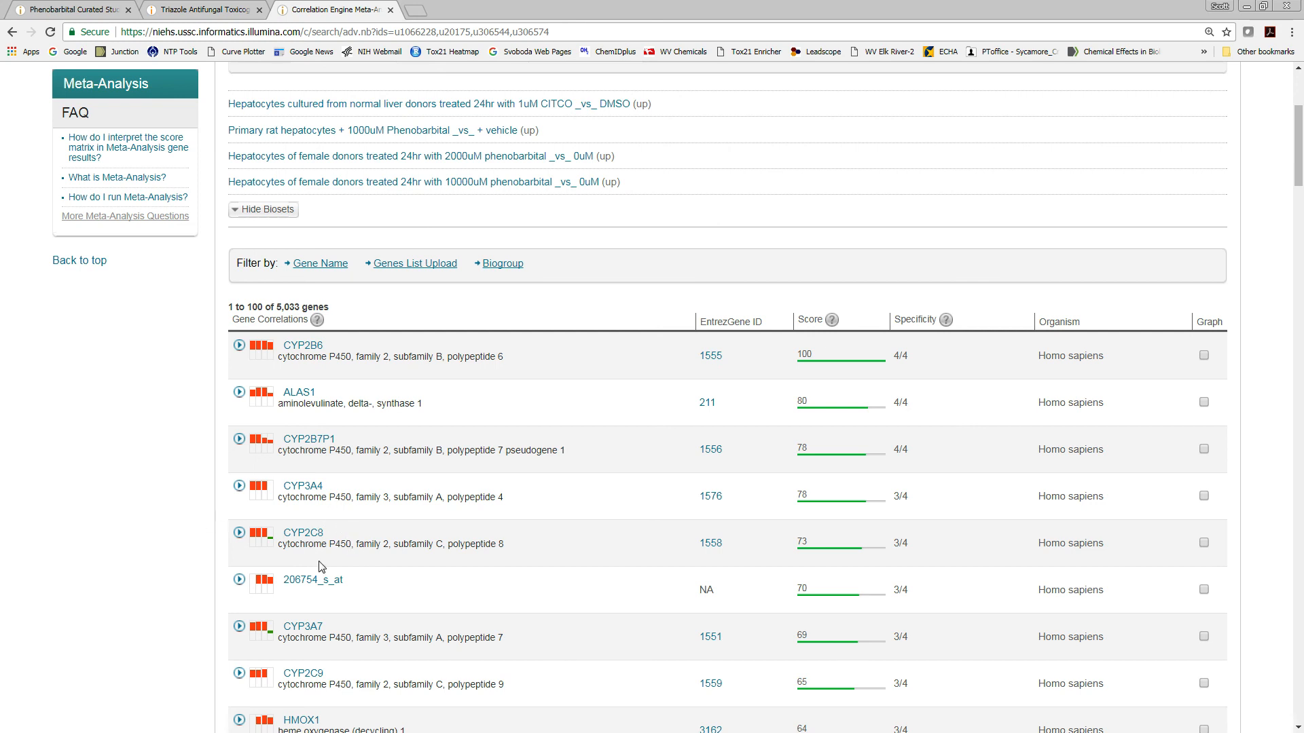
scroll(431, 606, down, 2)
scroll(407, 605, up, 1)
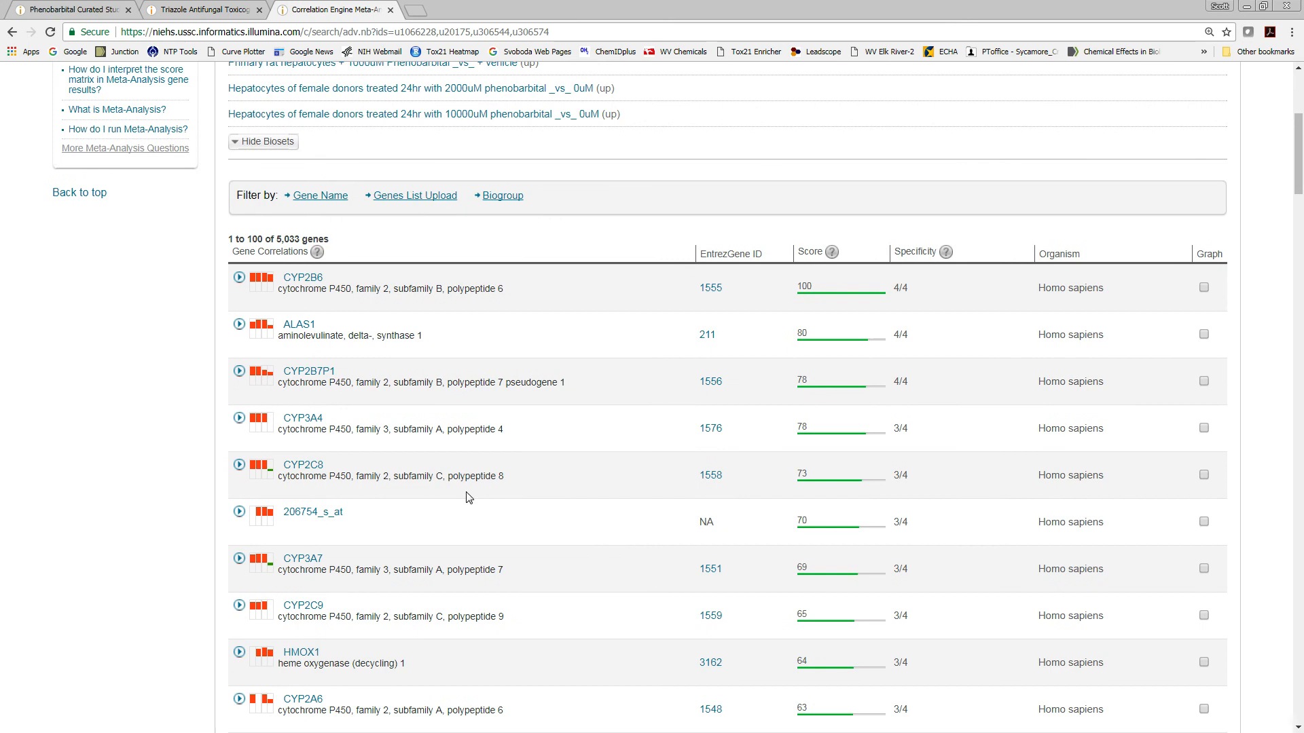
scroll(607, 553, up, 1)
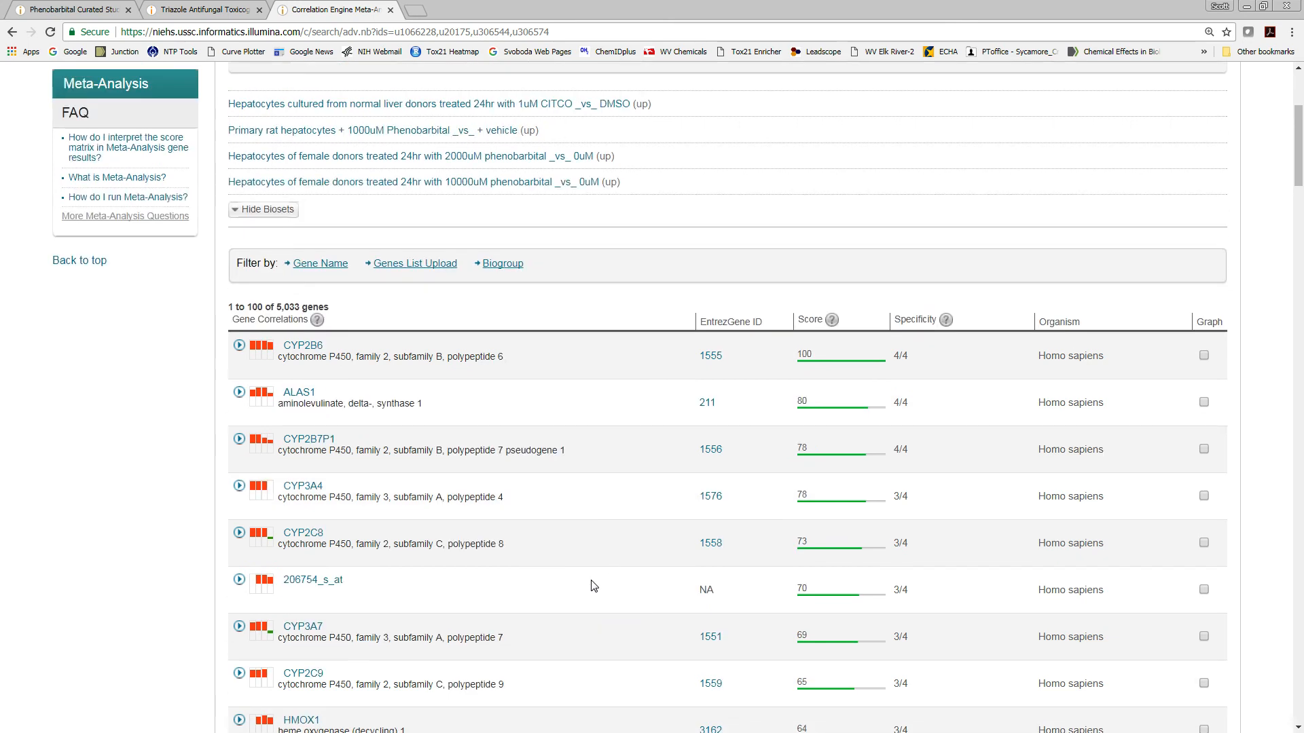
scroll(593, 585, up, 2)
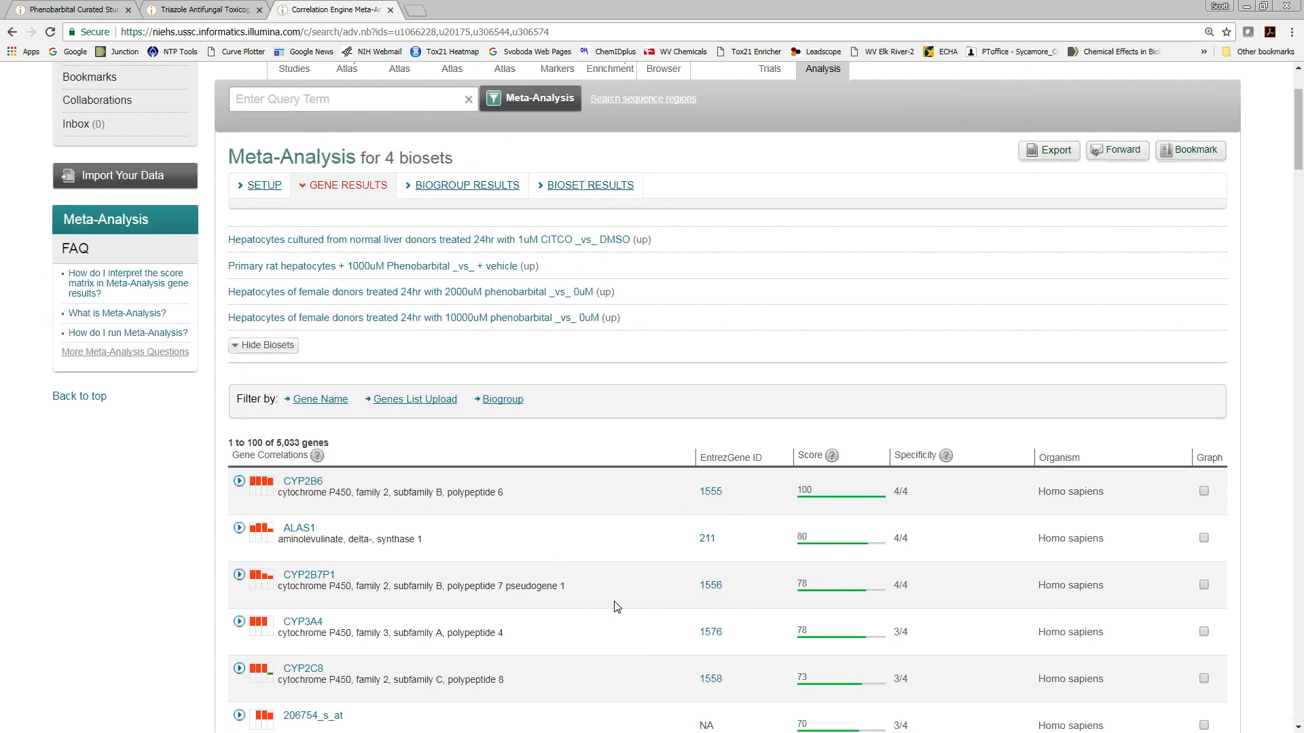
scroll(605, 590, down, 1)
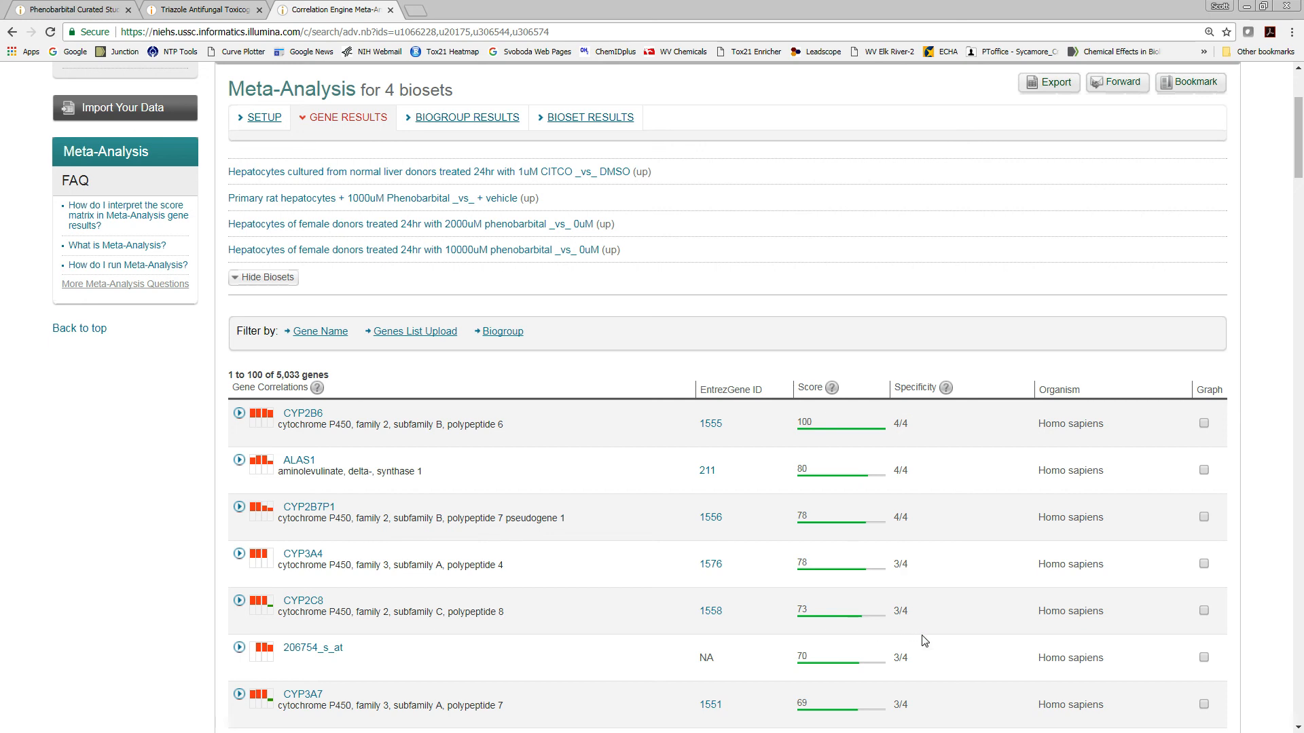
Step: Run the meta-analysis biogroup results and review the ranked biogroups and the biogroup source filter options
scroll(927, 641, up, 2)
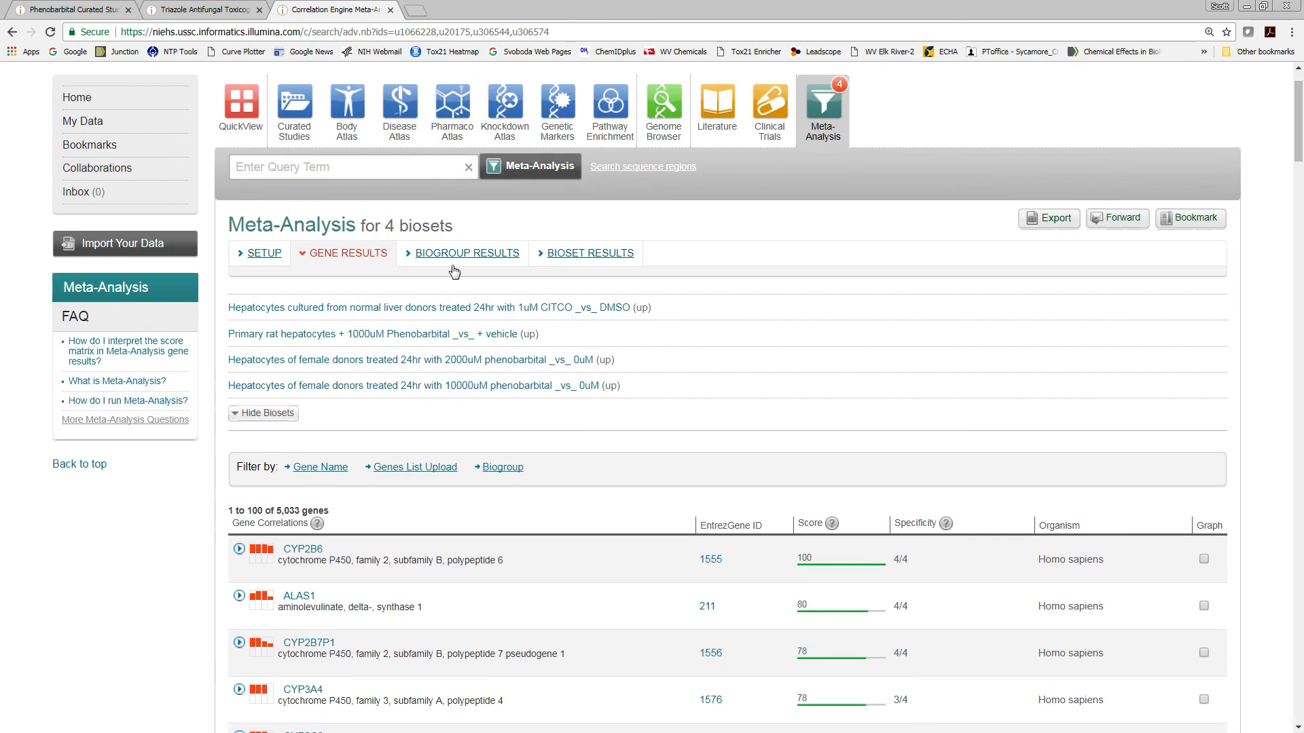
click(459, 254)
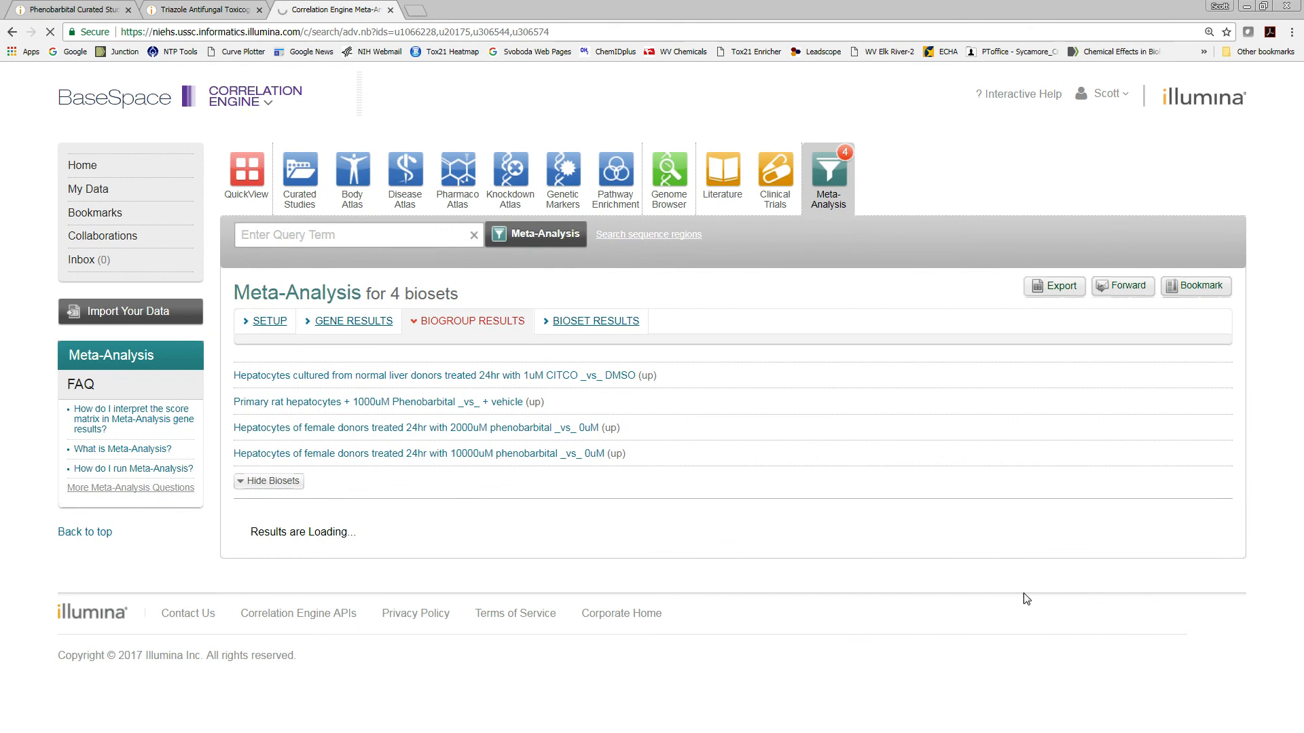
scroll(1032, 597, down, 4)
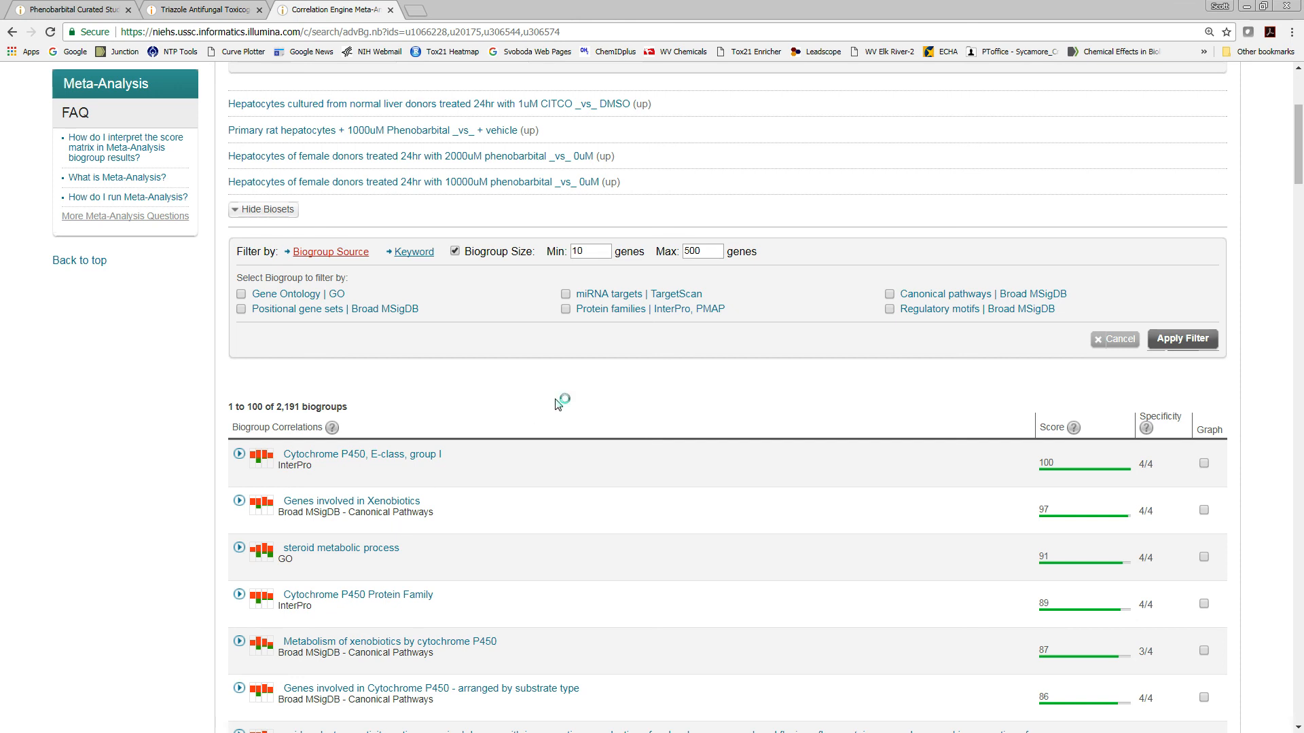
scroll(601, 407, up, 2)
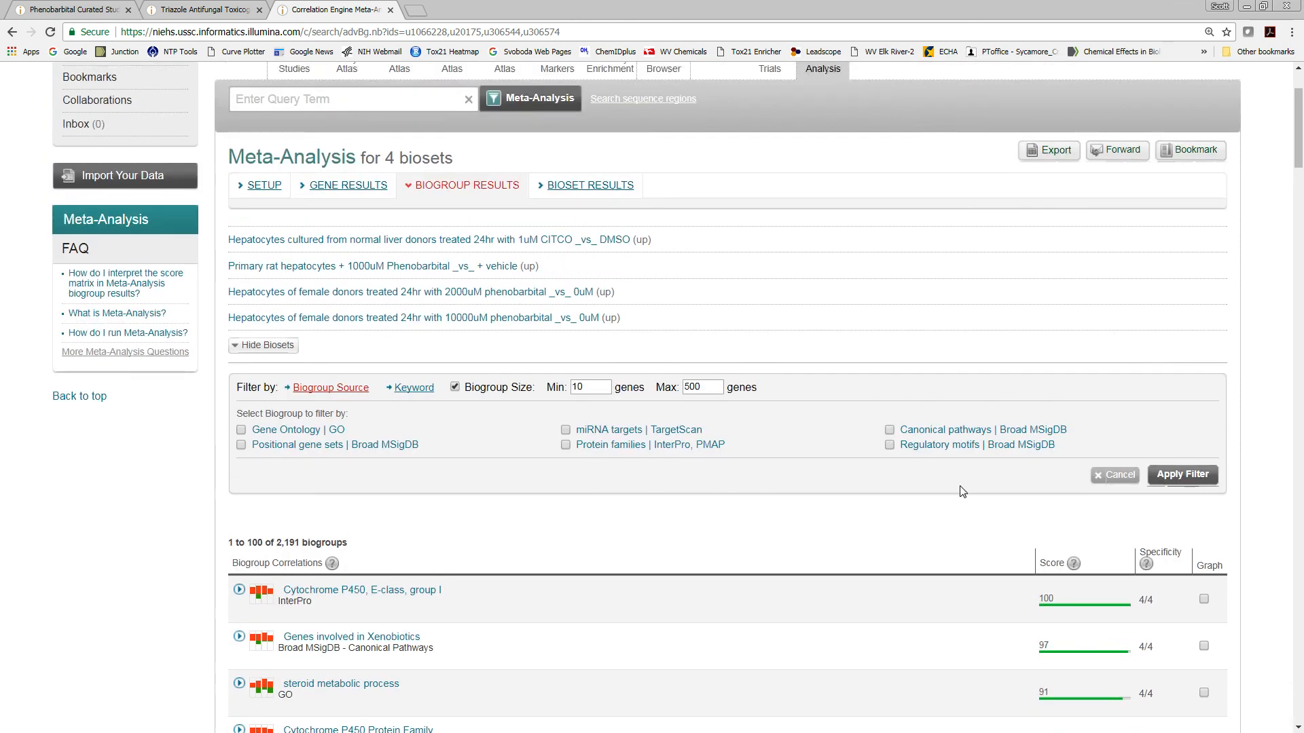
Step: Run the meta-analysis bioset results and look through the ranked biosets that correlate with the four selected ones
scroll(827, 452, up, 2)
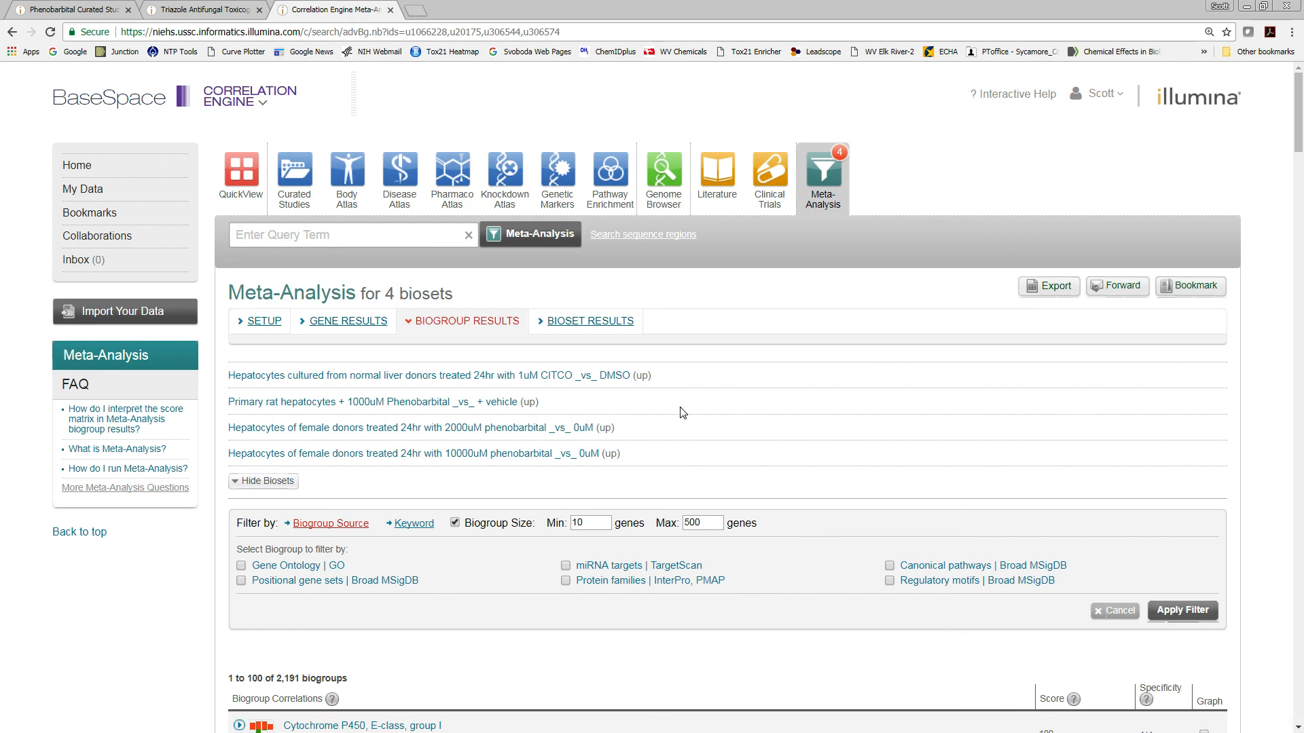
click(584, 323)
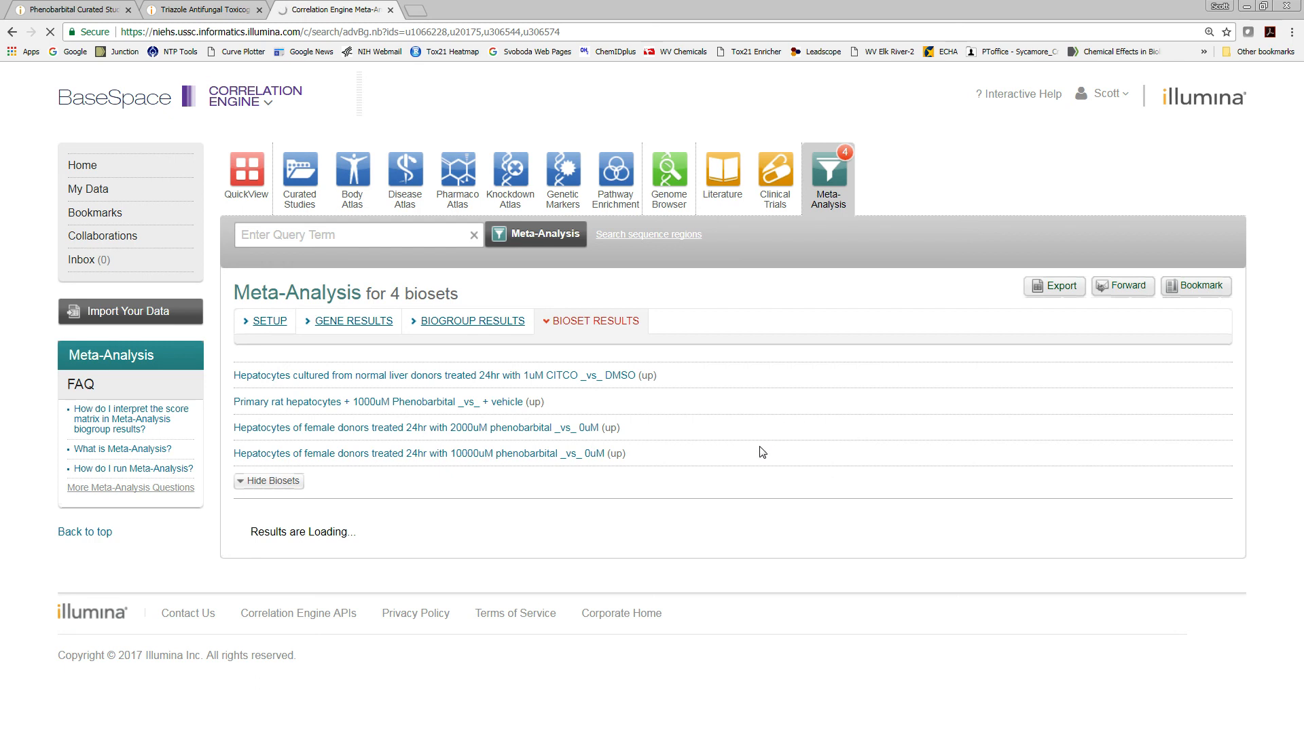
scroll(764, 455, down, 3)
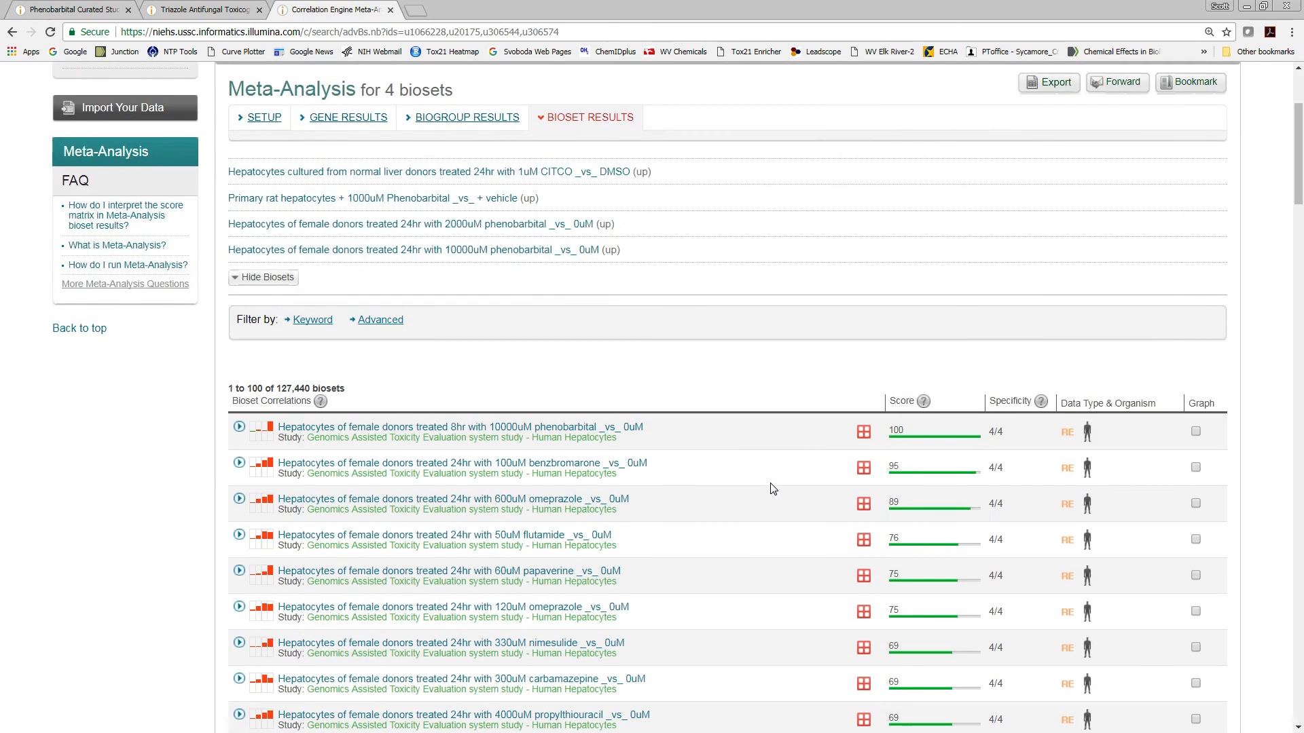
scroll(775, 484, down, 1)
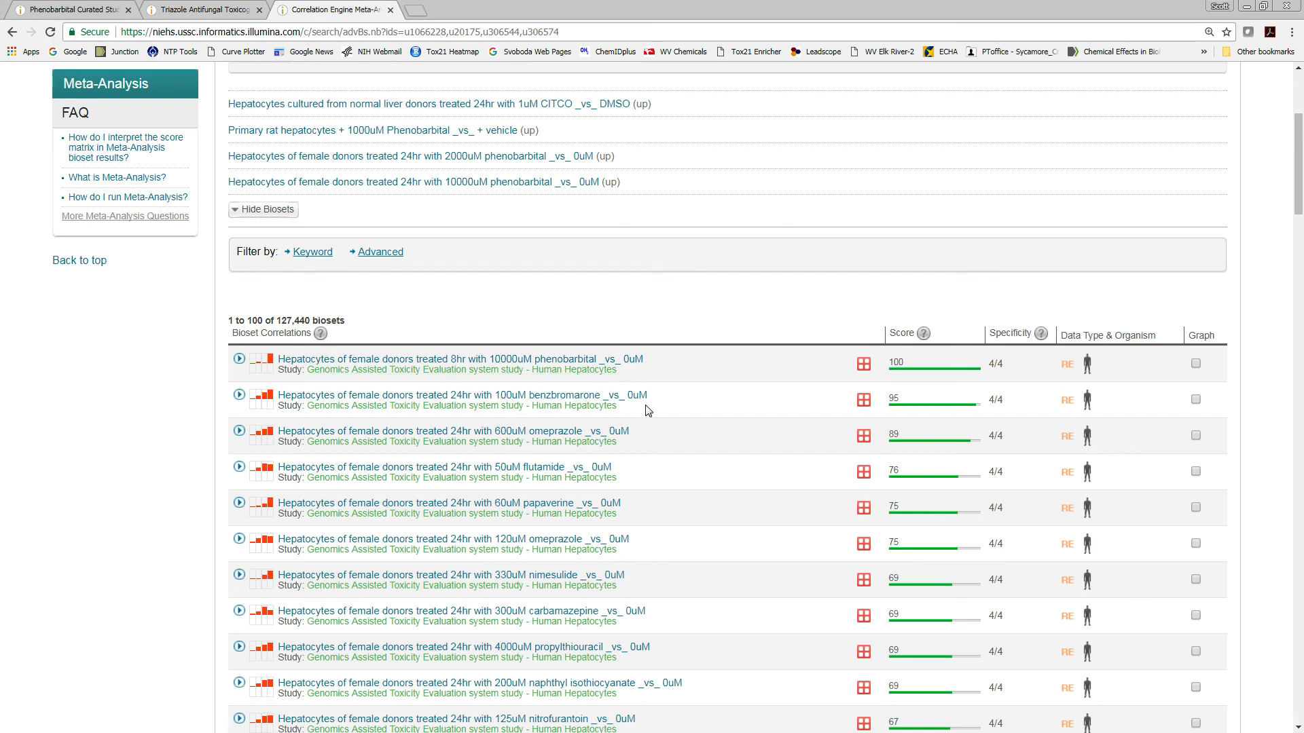
scroll(663, 401, up, 2)
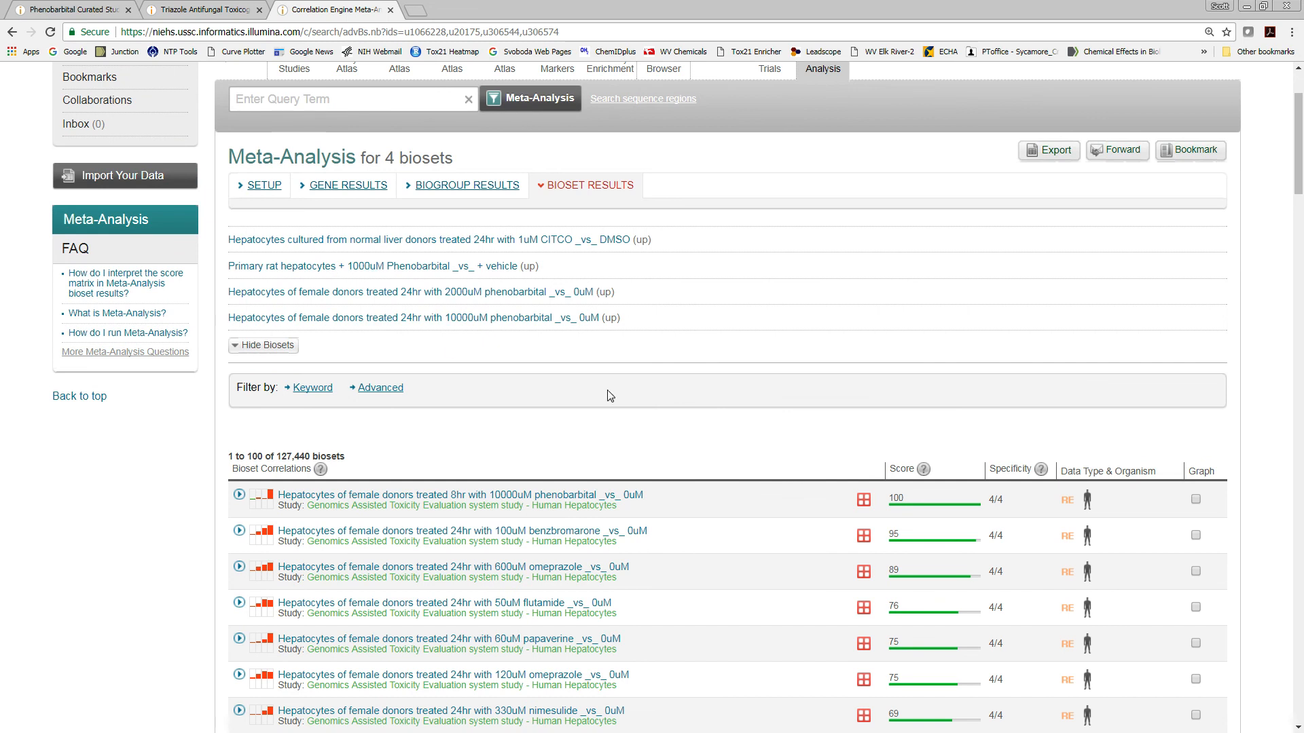
scroll(666, 463, down, 3)
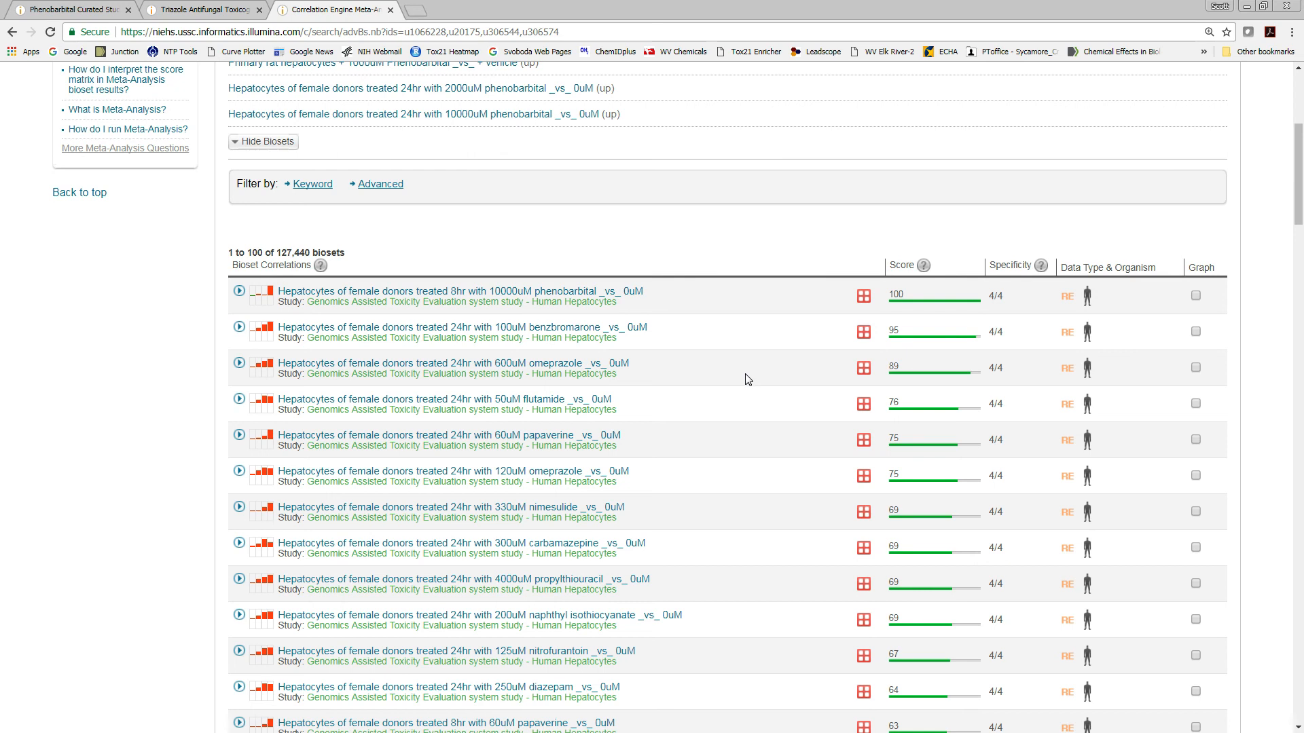
scroll(748, 379, down, 2)
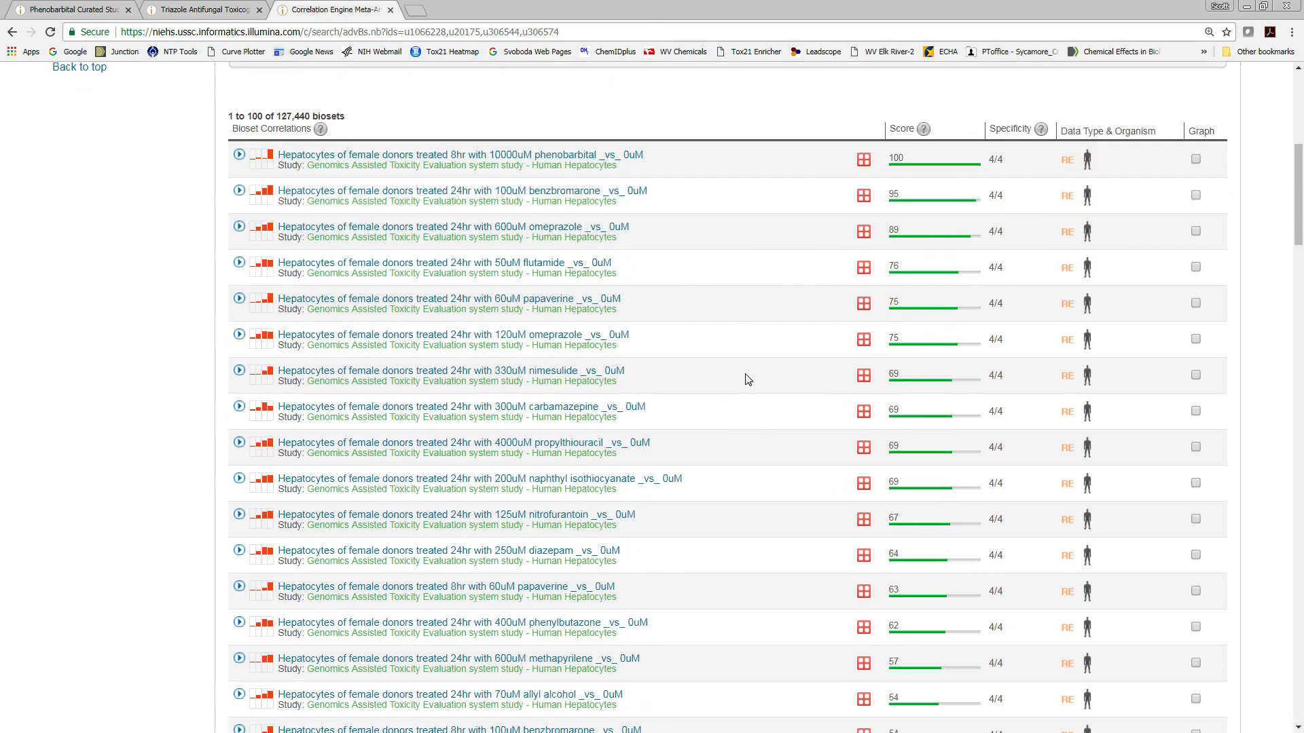
scroll(748, 379, up, 7)
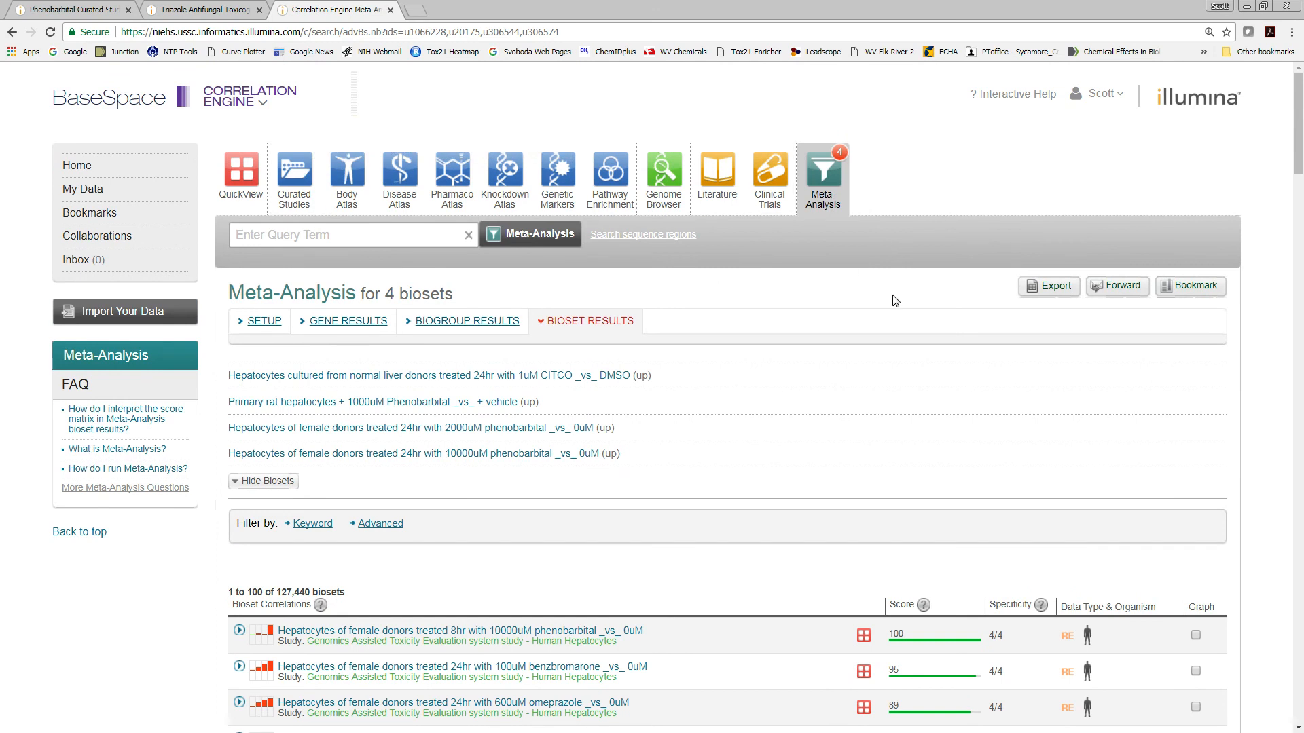
scroll(880, 397, down, 1)
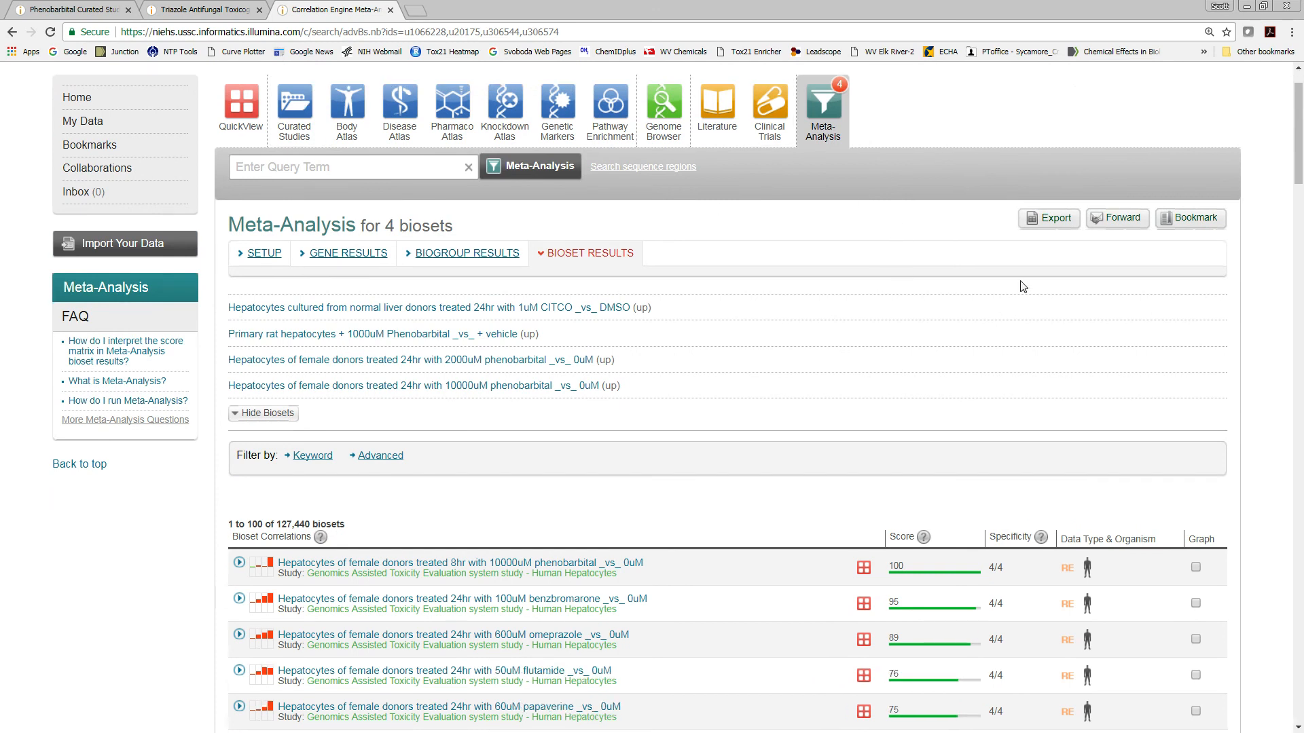
Step: Return to the meta-analysis gene results, view the bookmark form for that page, and leave it without saving
click(346, 254)
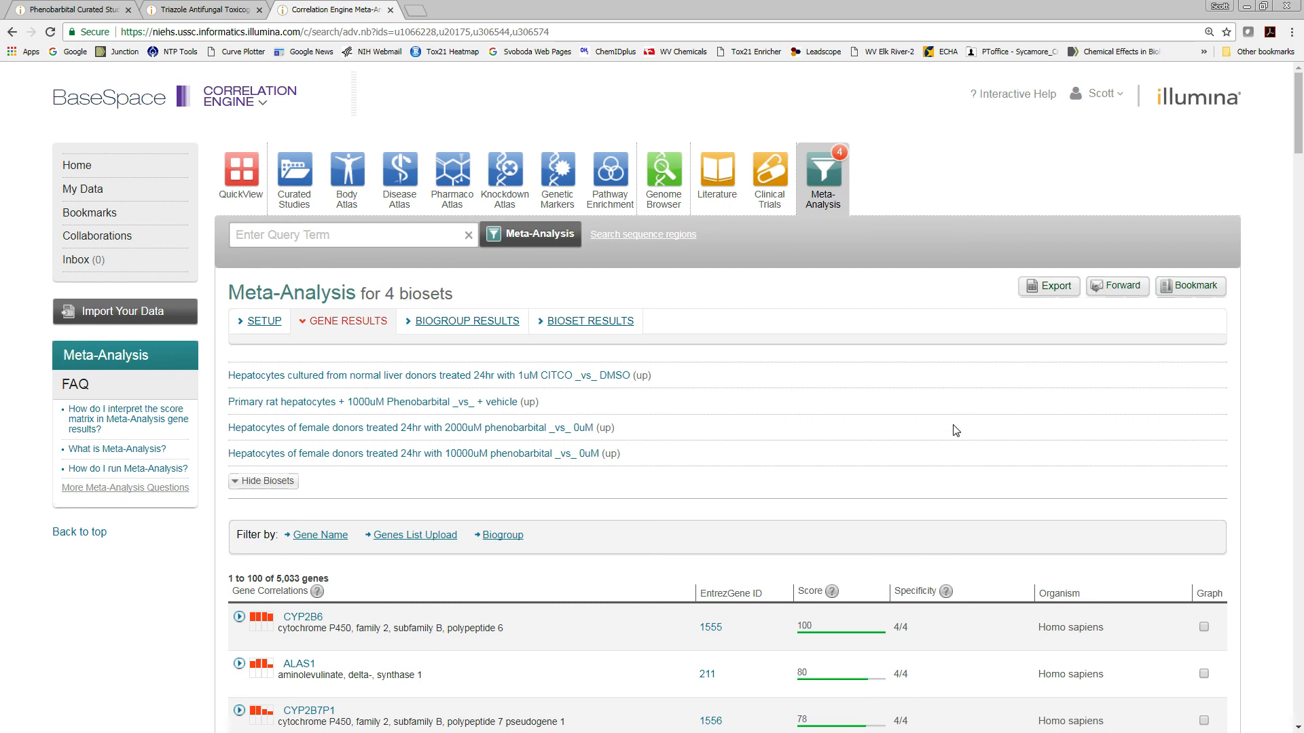
click(1194, 286)
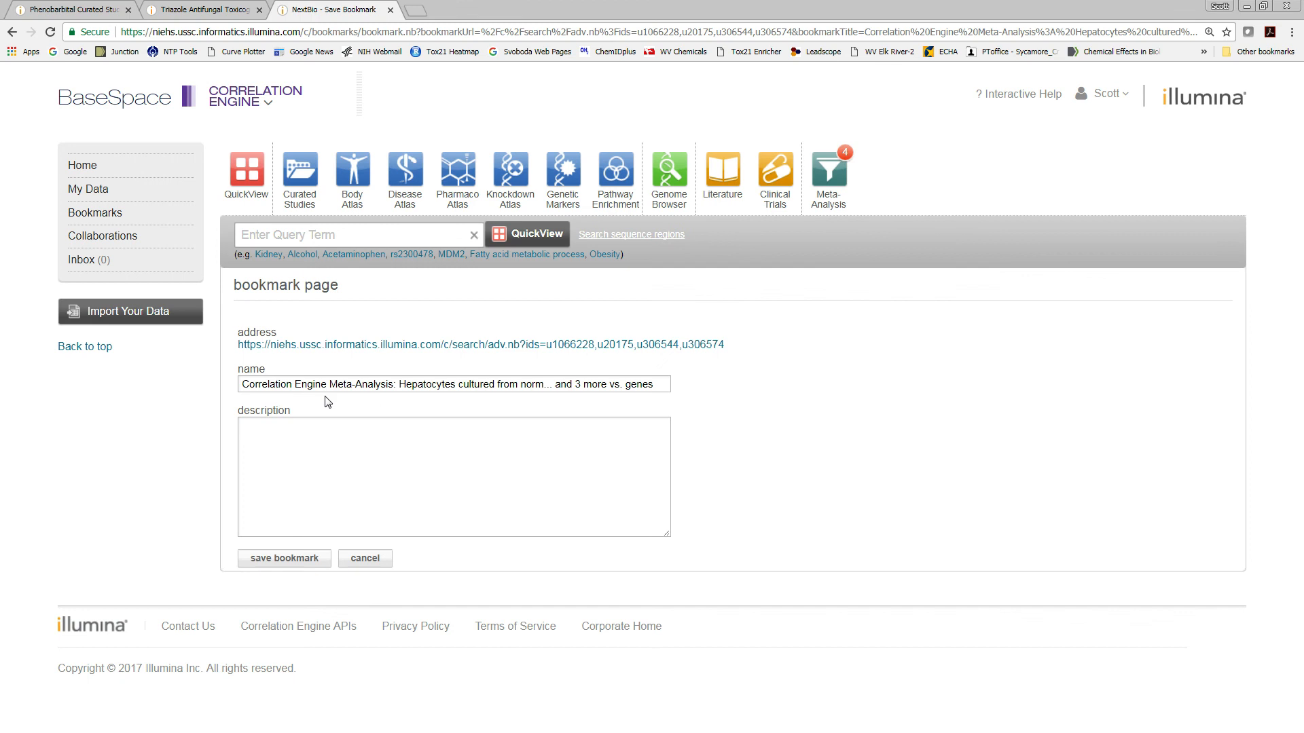
click(287, 385)
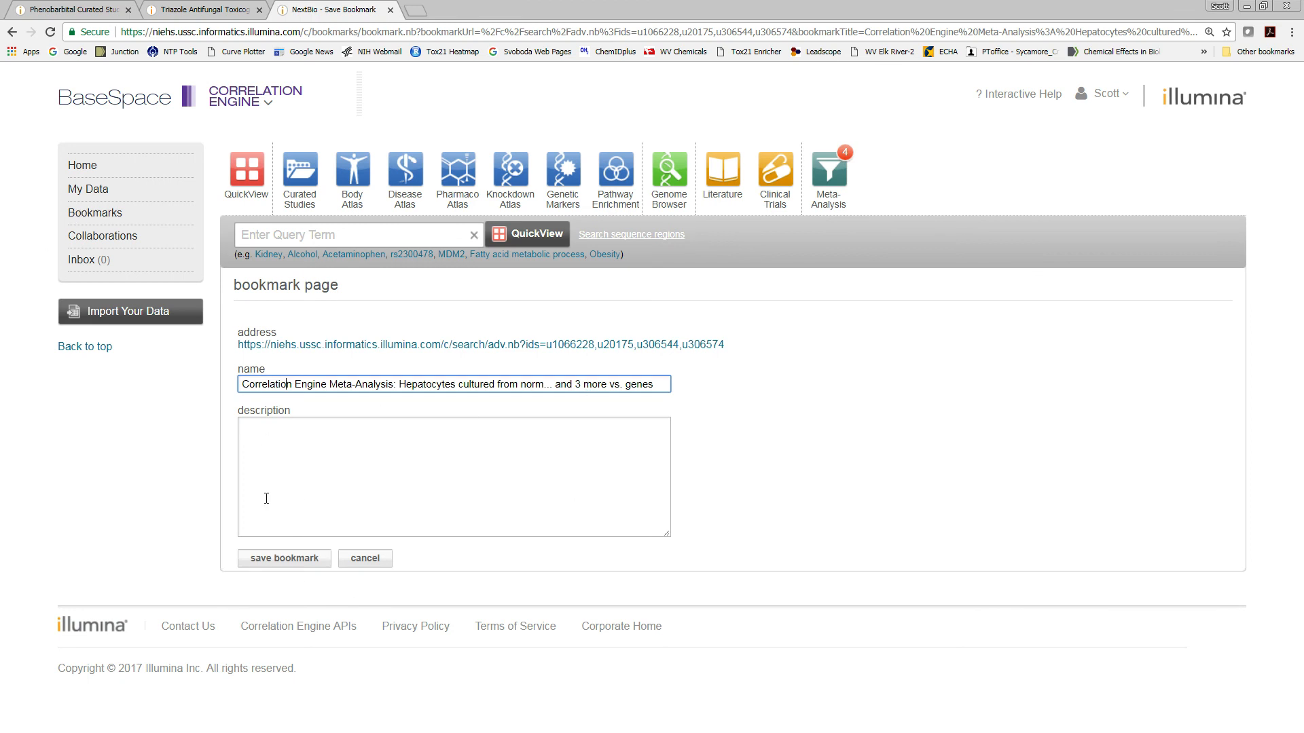
click(13, 32)
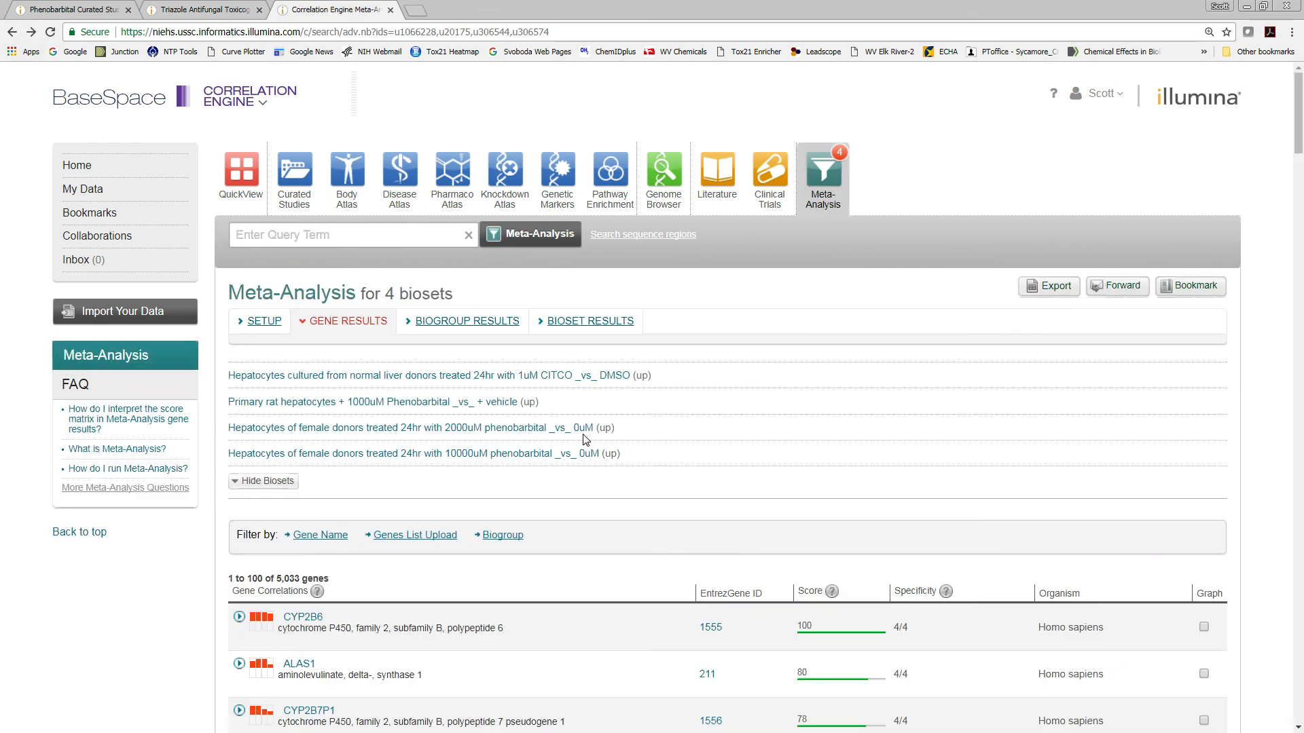
Step: Query Curated Studies with the 1000uM Phenobarbital primary rat hepatocytes bioset from the Triazole Antifungal Toxicogenomics study
click(310, 172)
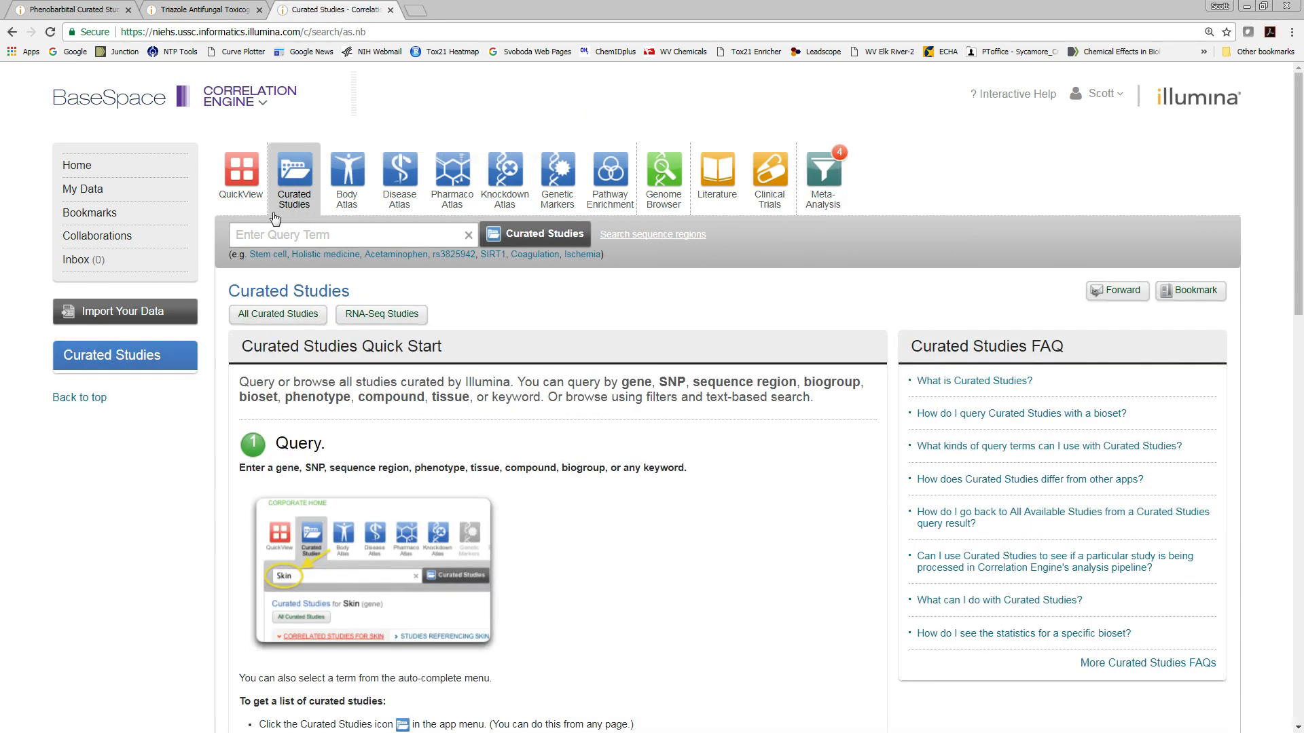
click(170, 12)
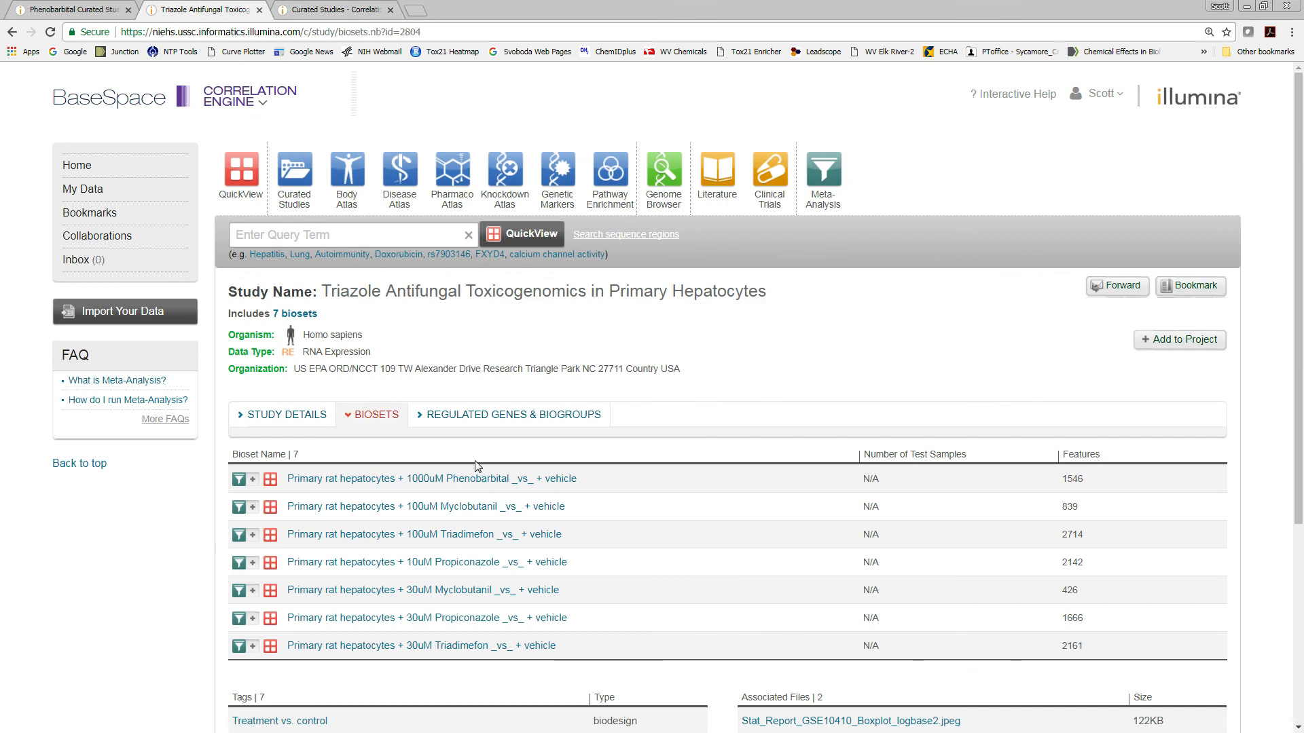
click(270, 479)
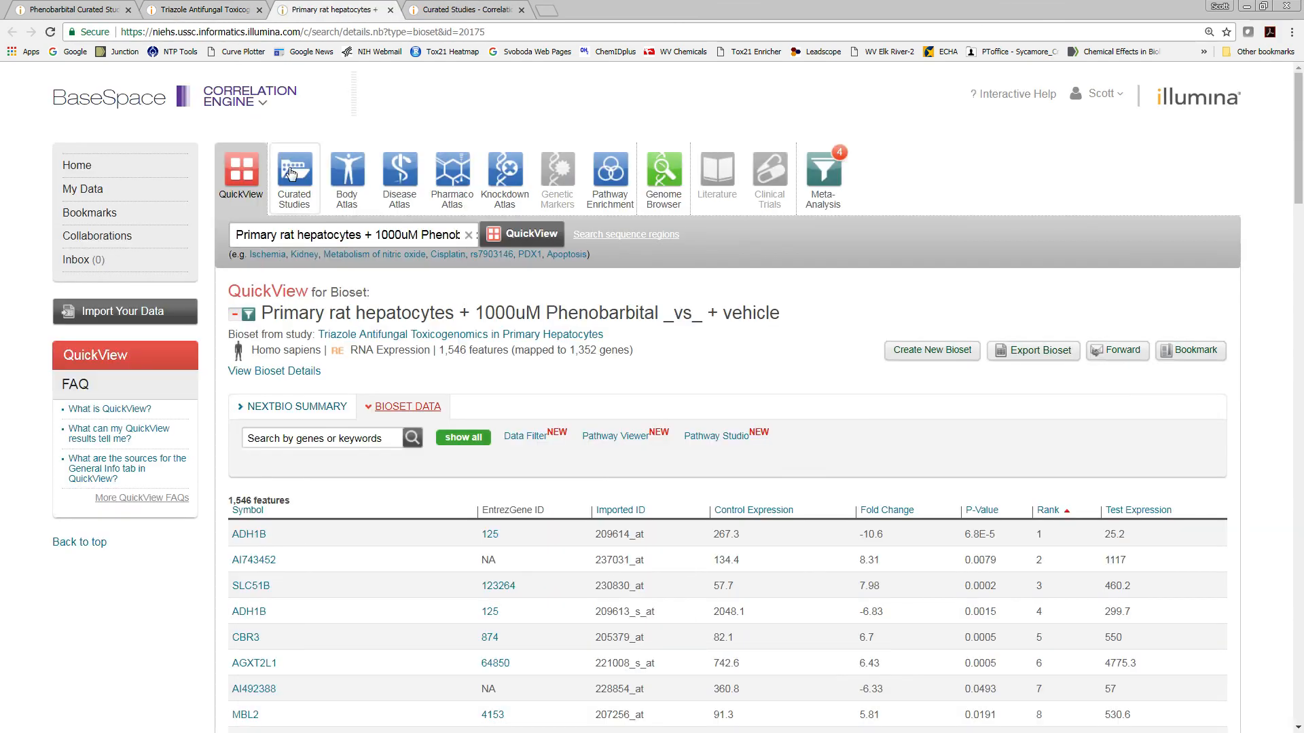
click(291, 173)
click(284, 179)
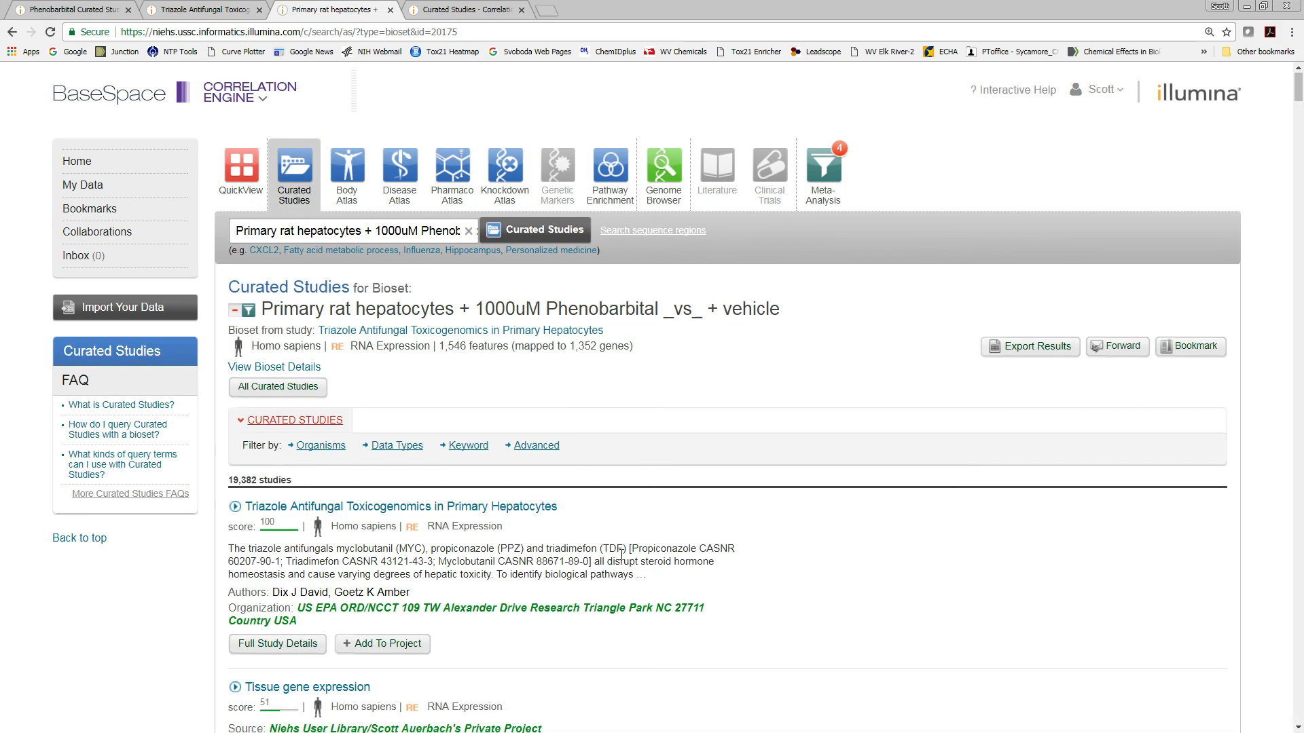
Step: Filter the curated studies by data type to SNP GWAS only
scroll(622, 555, down, 2)
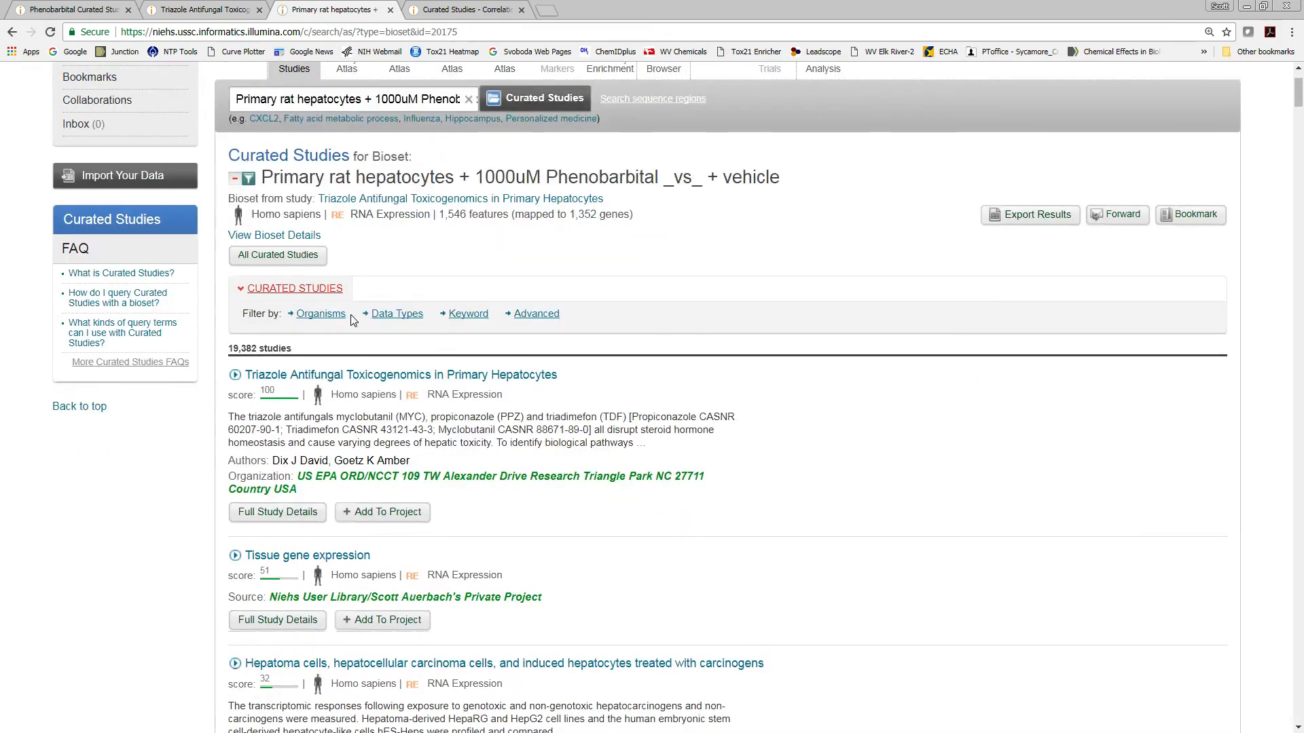
click(407, 318)
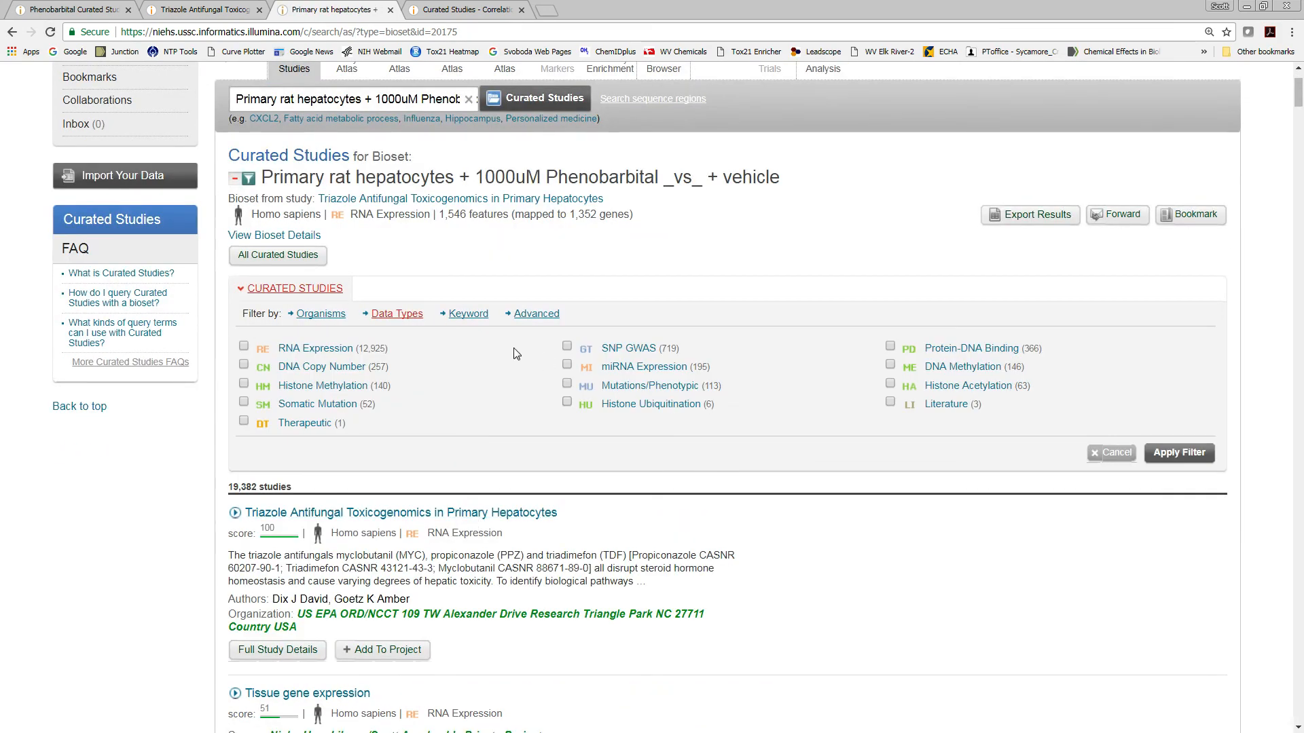
click(568, 346)
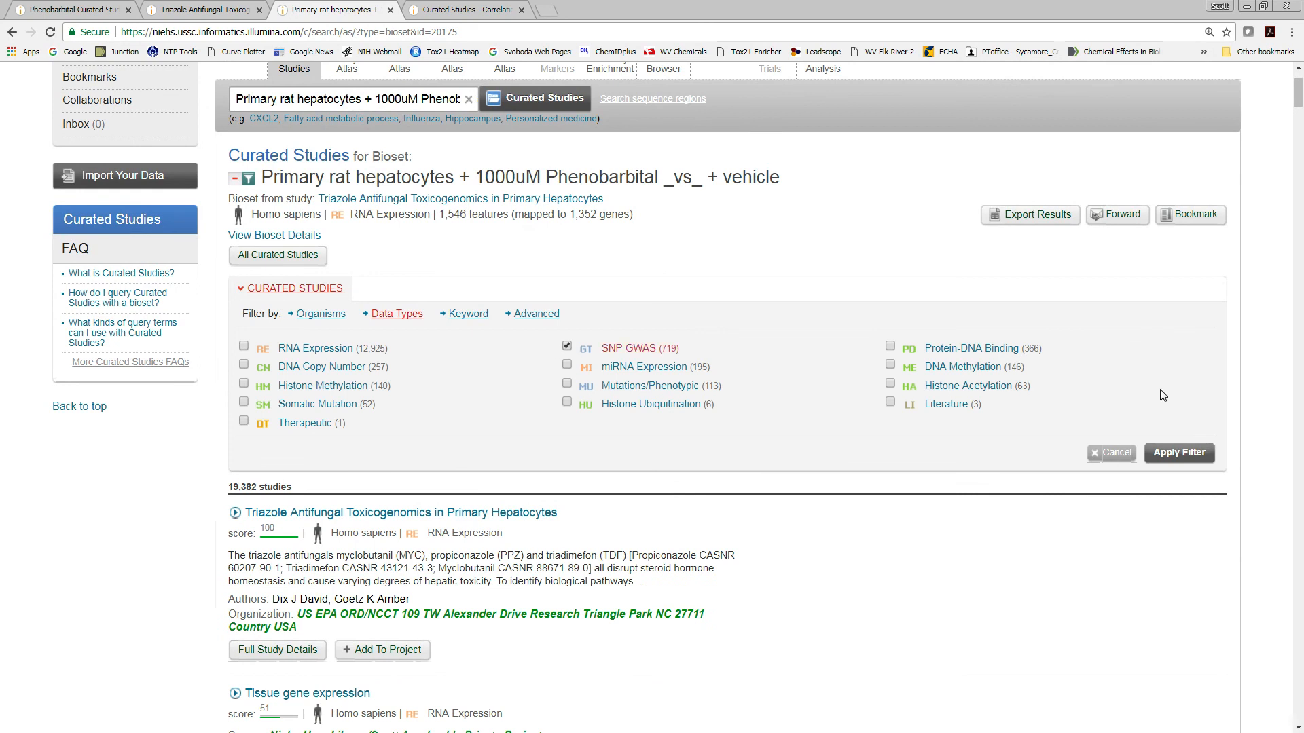
click(1200, 455)
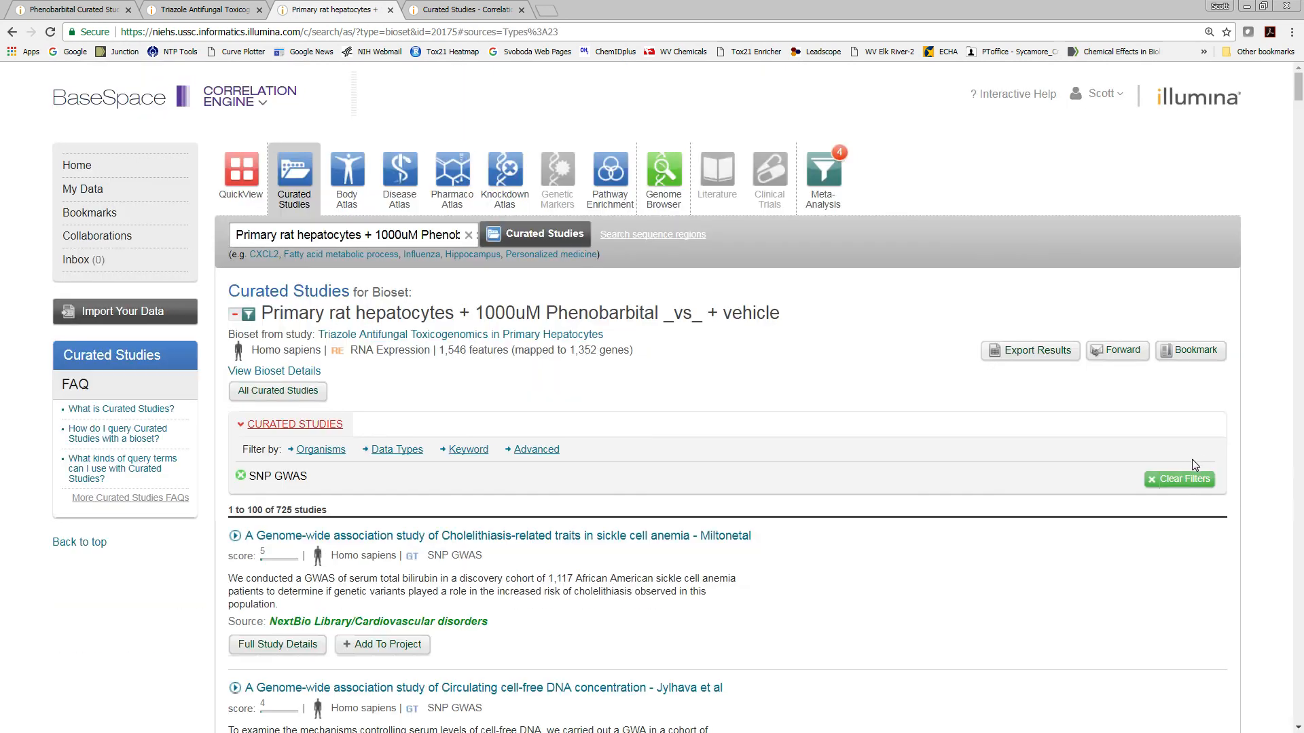
Step: Expand the Cholelithiasis-related traits GWAS study and open the phenobarbital comparison with its AA Walk-PHaSST rep cohort serum bilirubin bioset
scroll(1200, 480, down, 2)
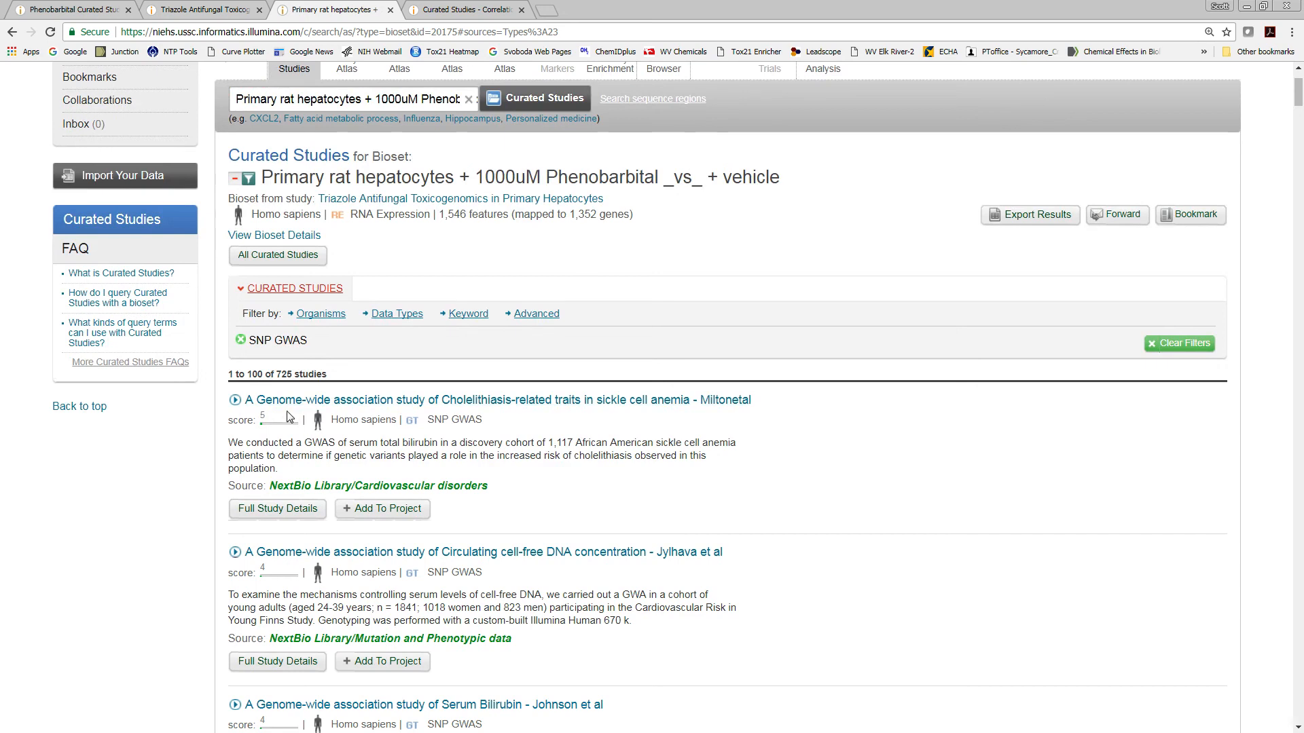
click(235, 401)
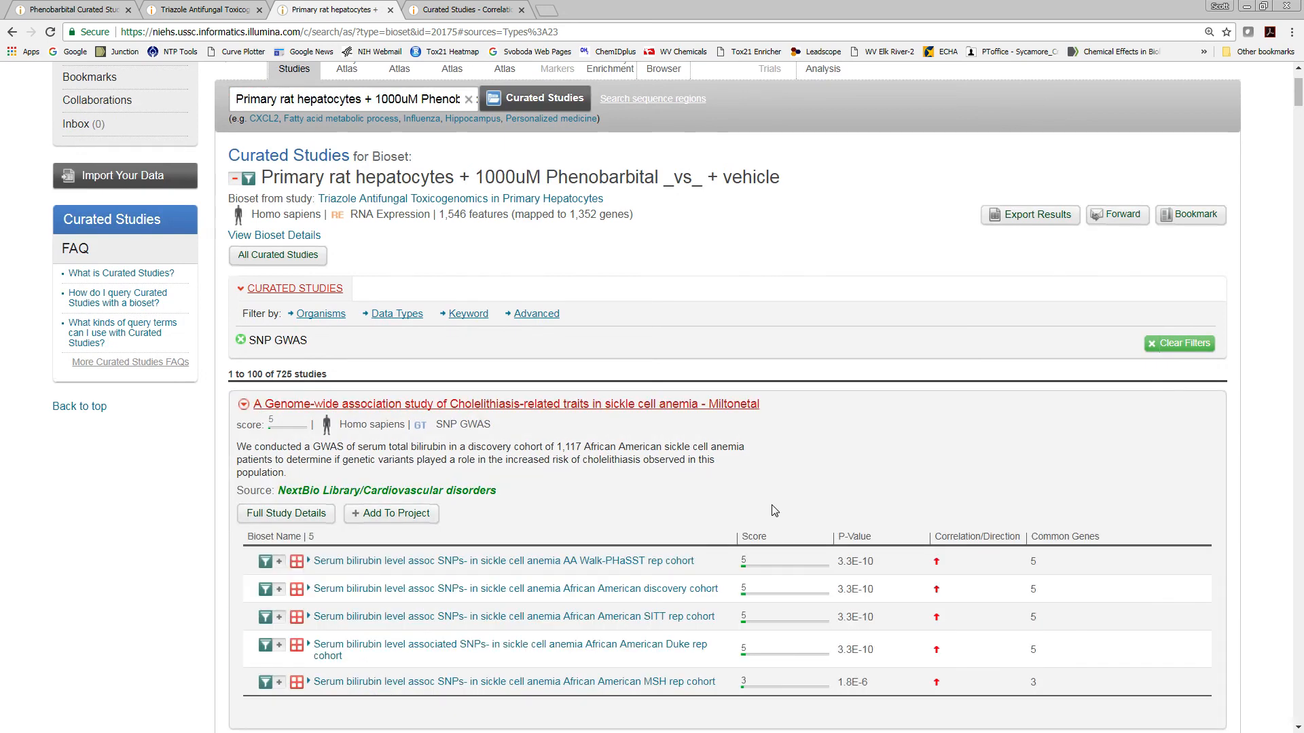
scroll(784, 503, down, 3)
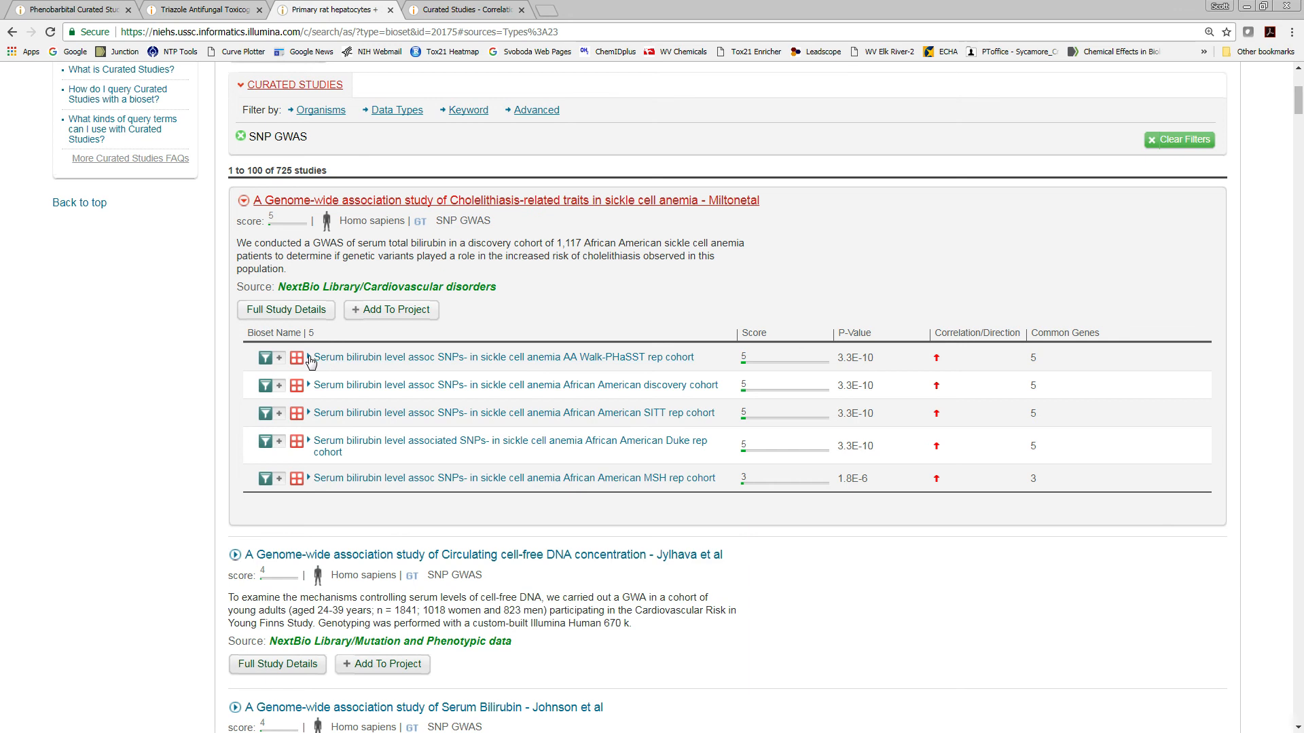
click(309, 358)
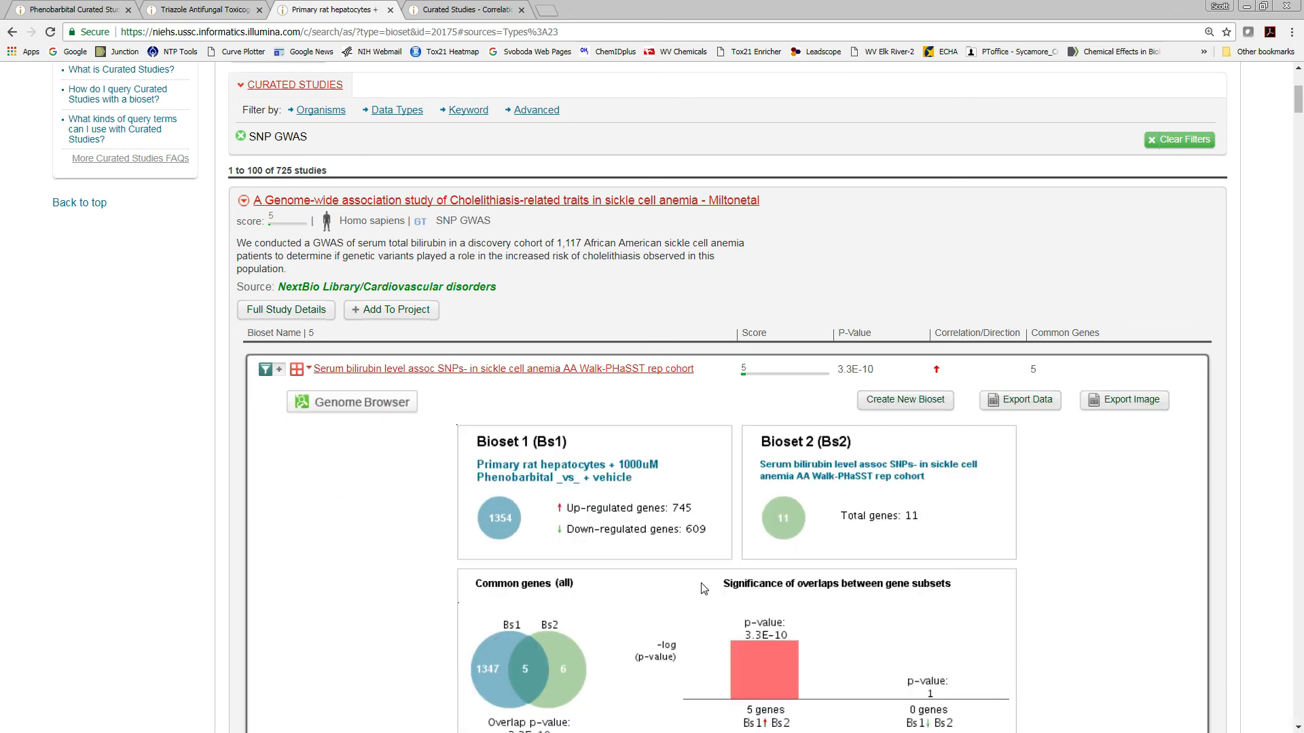
Step: Examine the genes and SNPs shared by the phenobarbital and serum bilirubin biosets, read the UGT1A1 gene summary and close it
scroll(768, 608, down, 6)
scroll(768, 609, down, 1)
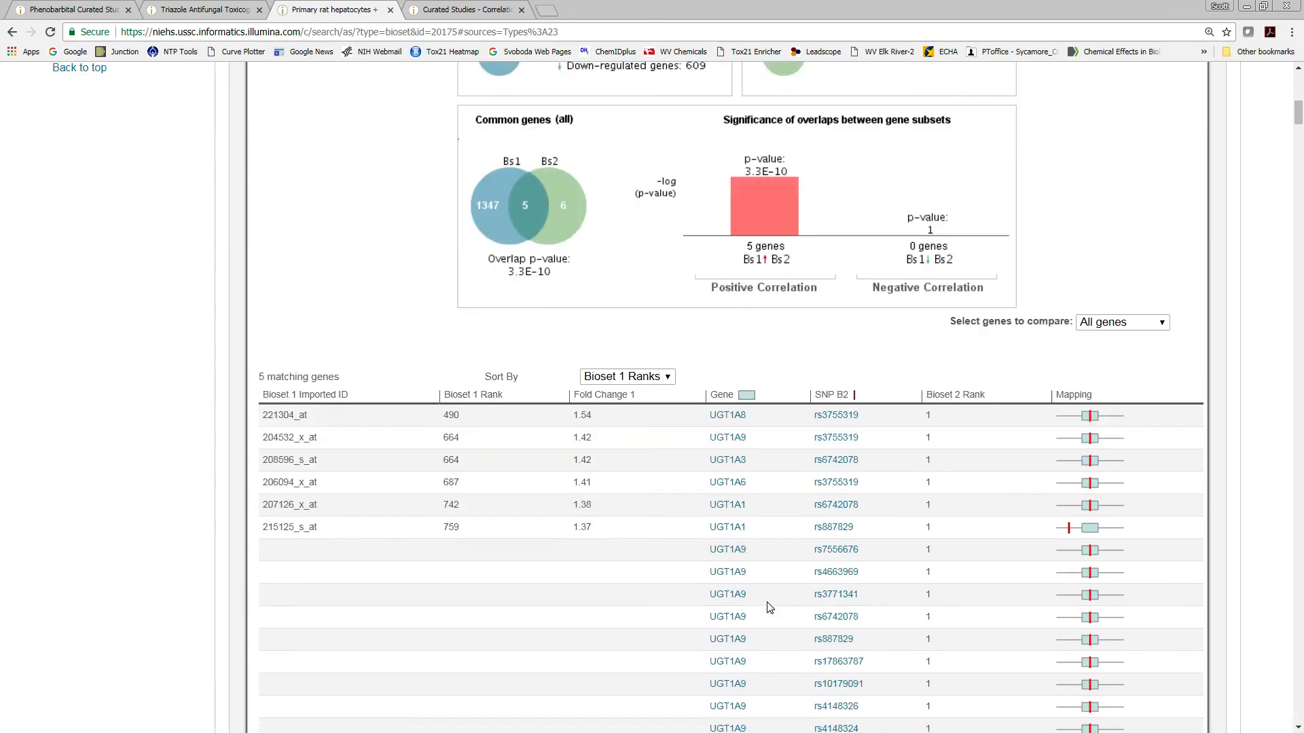
scroll(773, 608, up, 2)
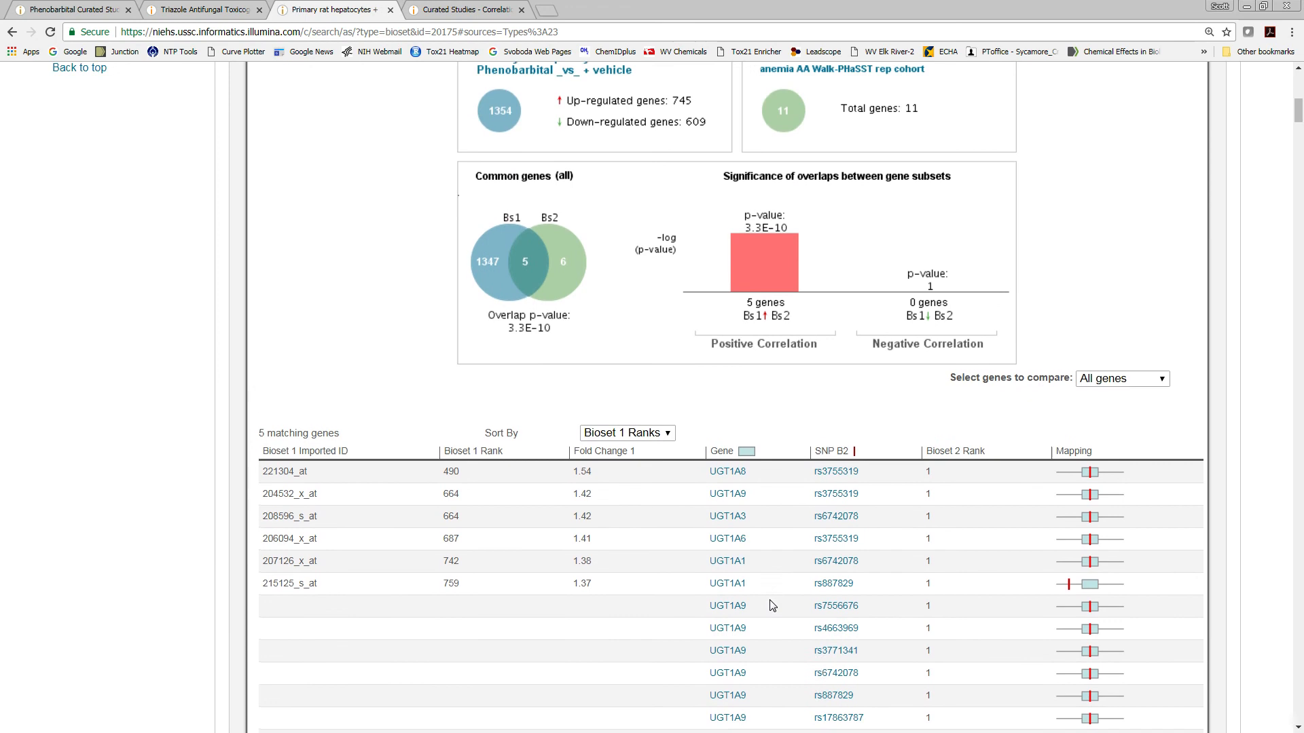
scroll(775, 609, down, 2)
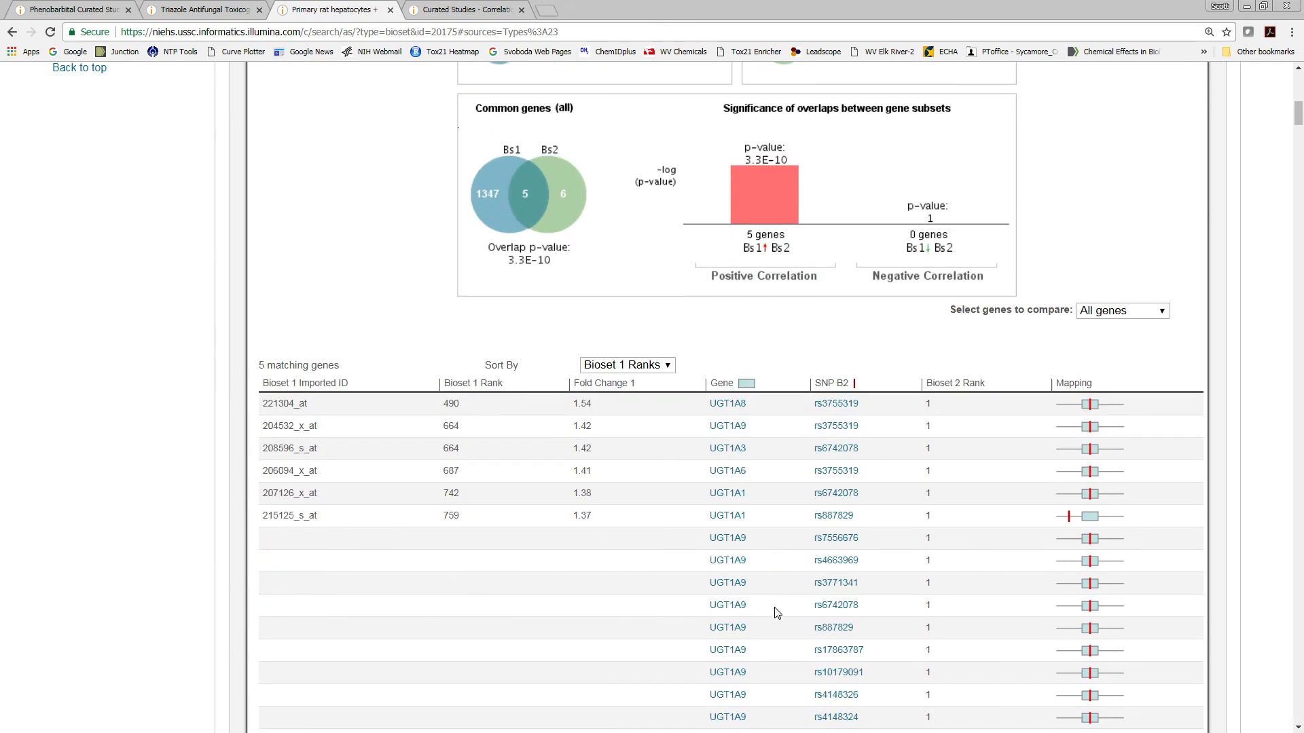
scroll(793, 596, up, 2)
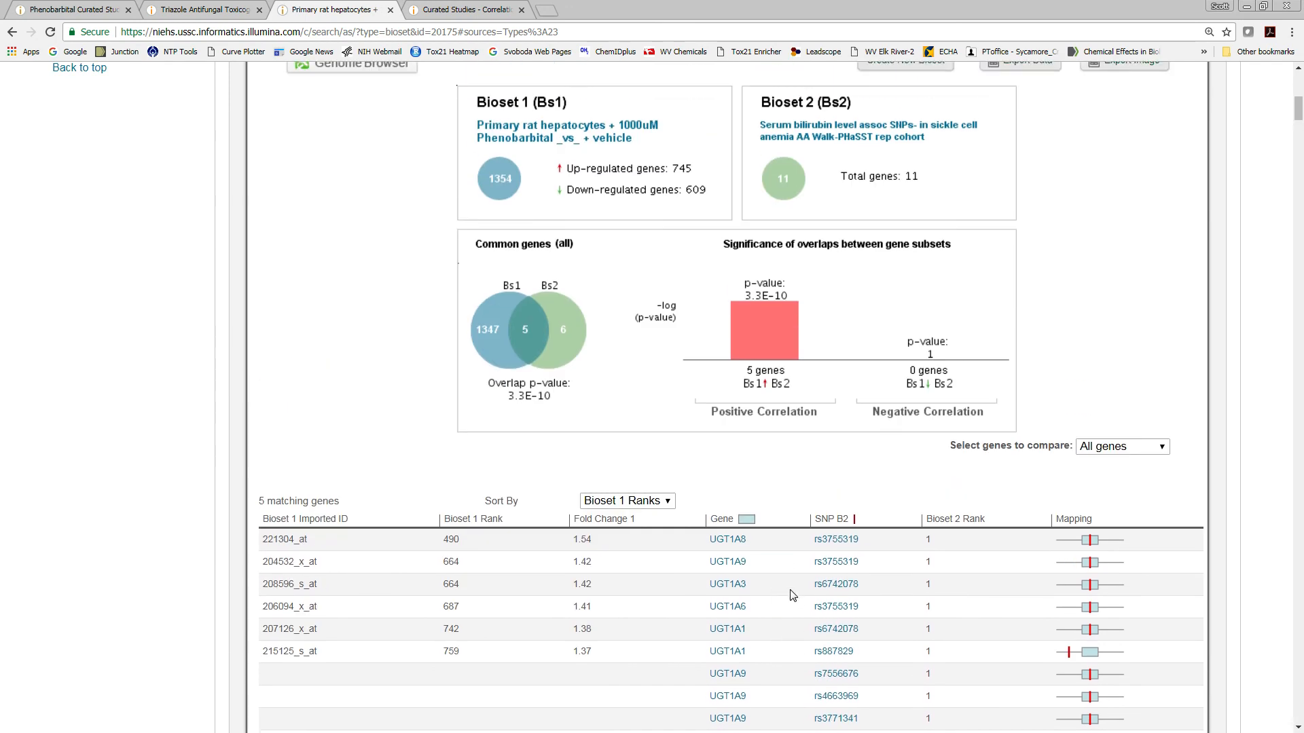
scroll(800, 603, up, 1)
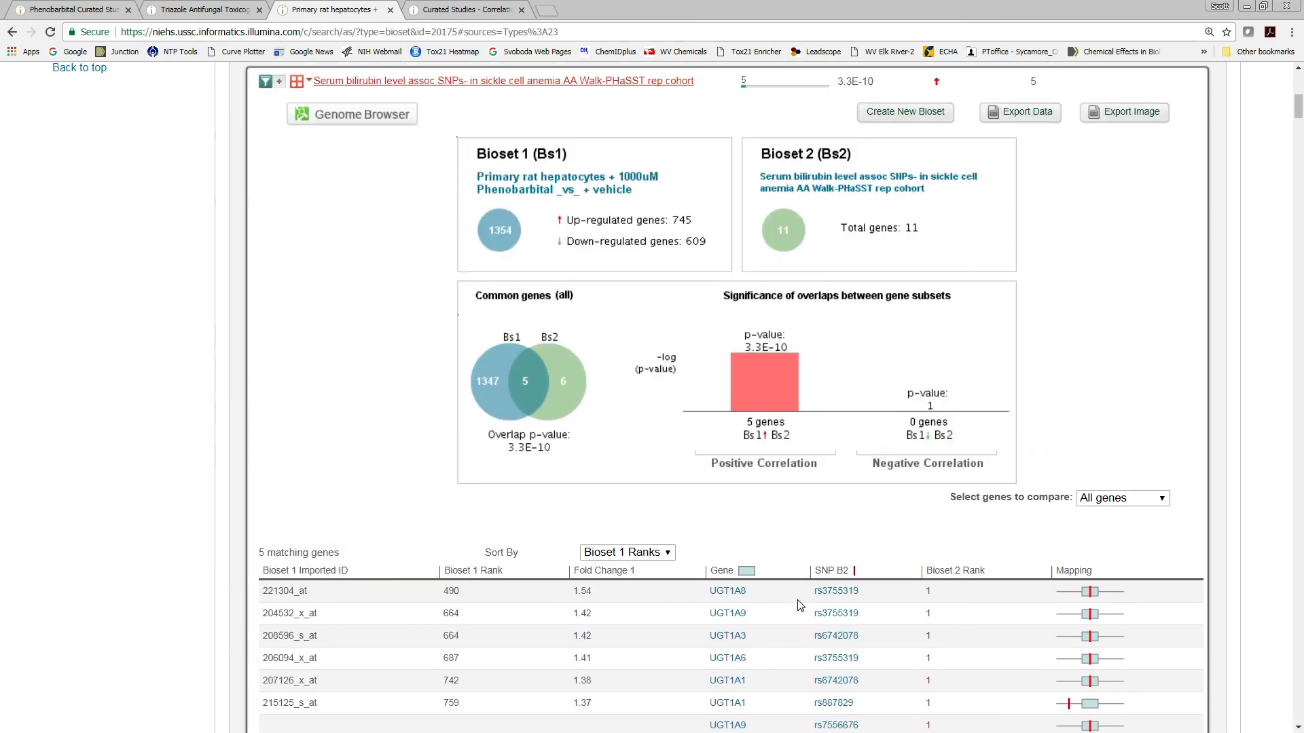
scroll(801, 609, down, 2)
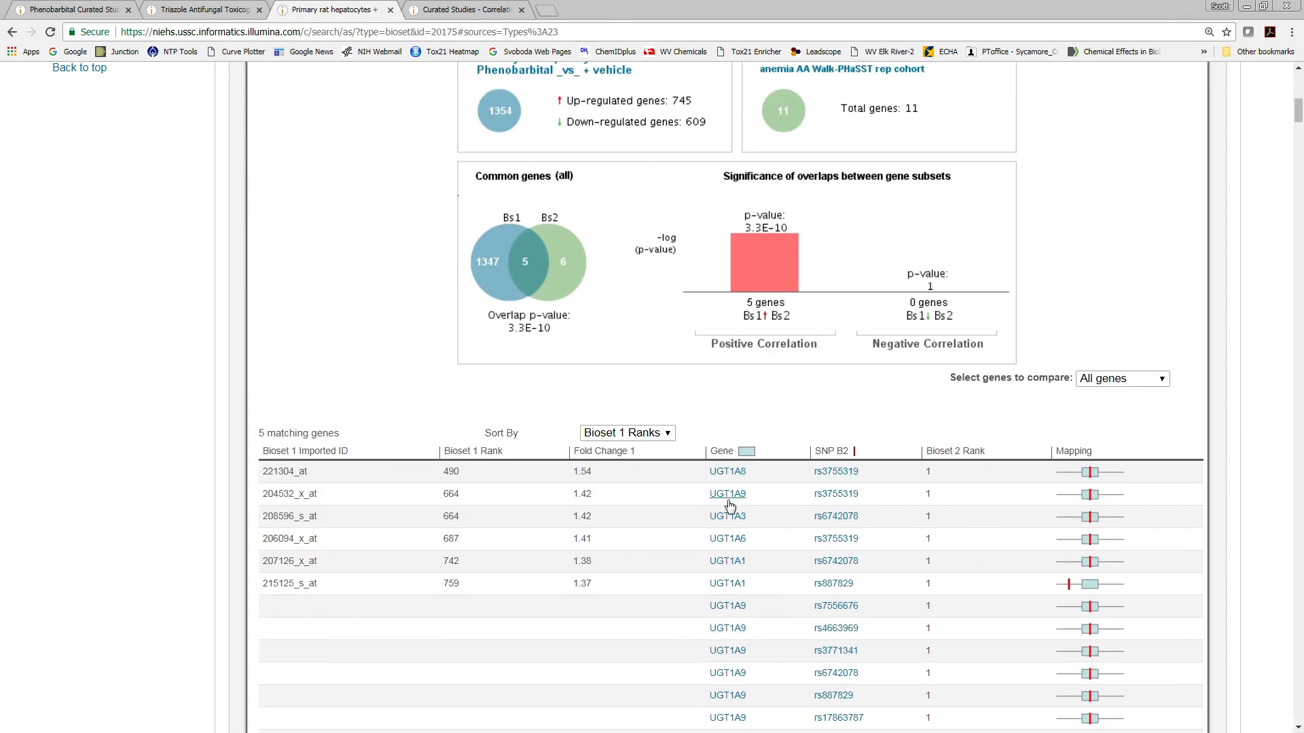
click(738, 583)
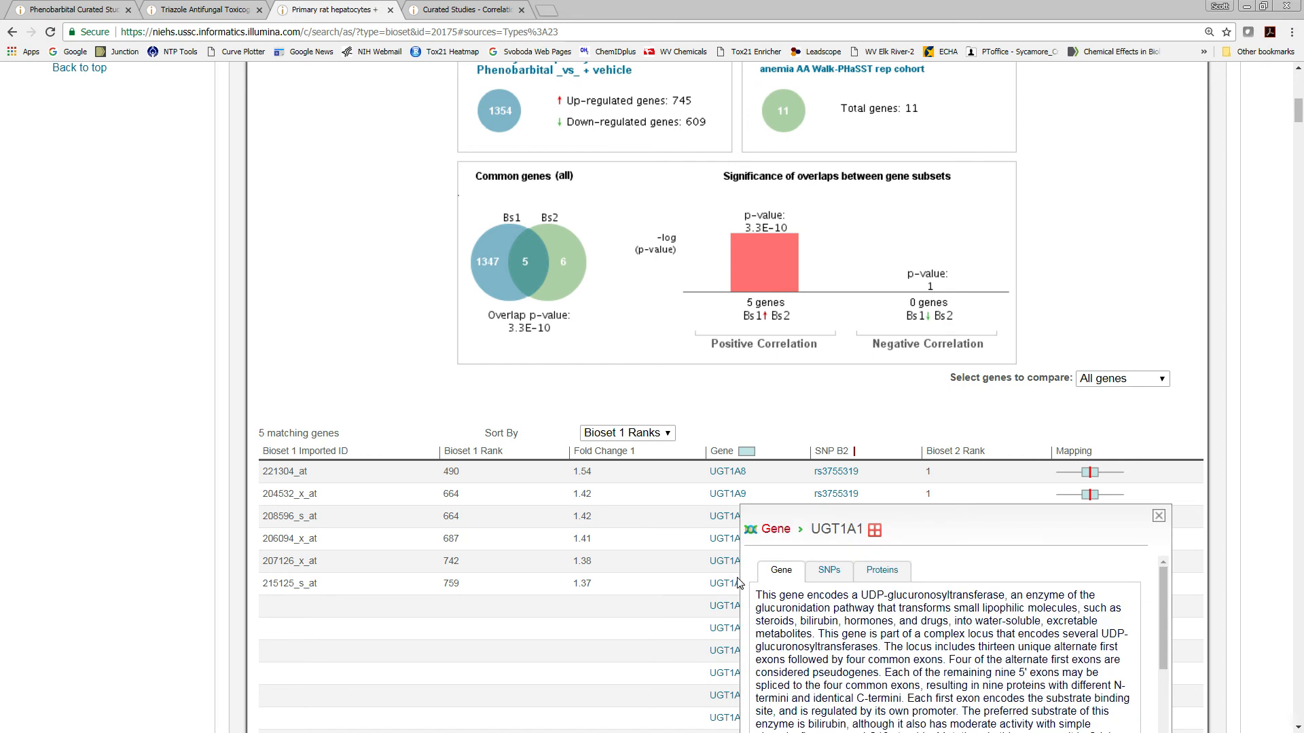
click(907, 405)
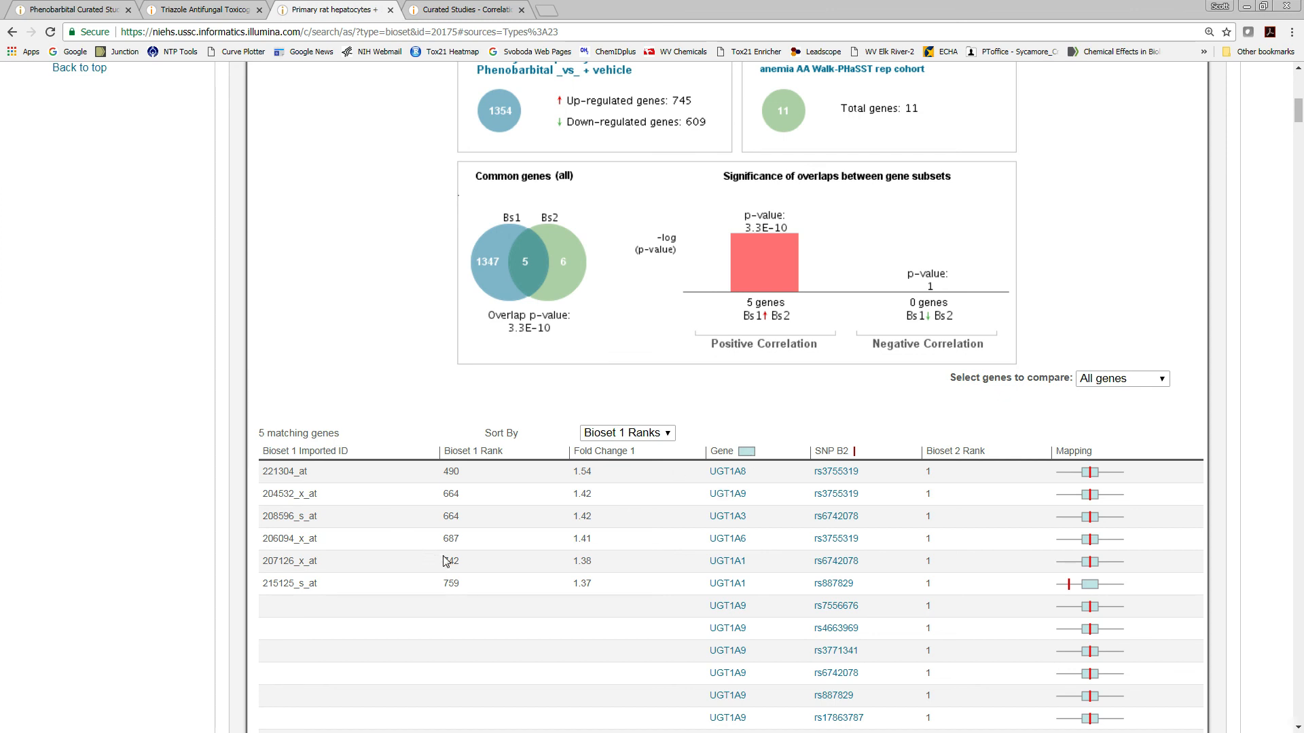
Step: Review the comparison's Venn diagram, overlap significance and correlation direction along with the GWAS study description
scroll(929, 620, up, 1)
scroll(929, 620, up, 3)
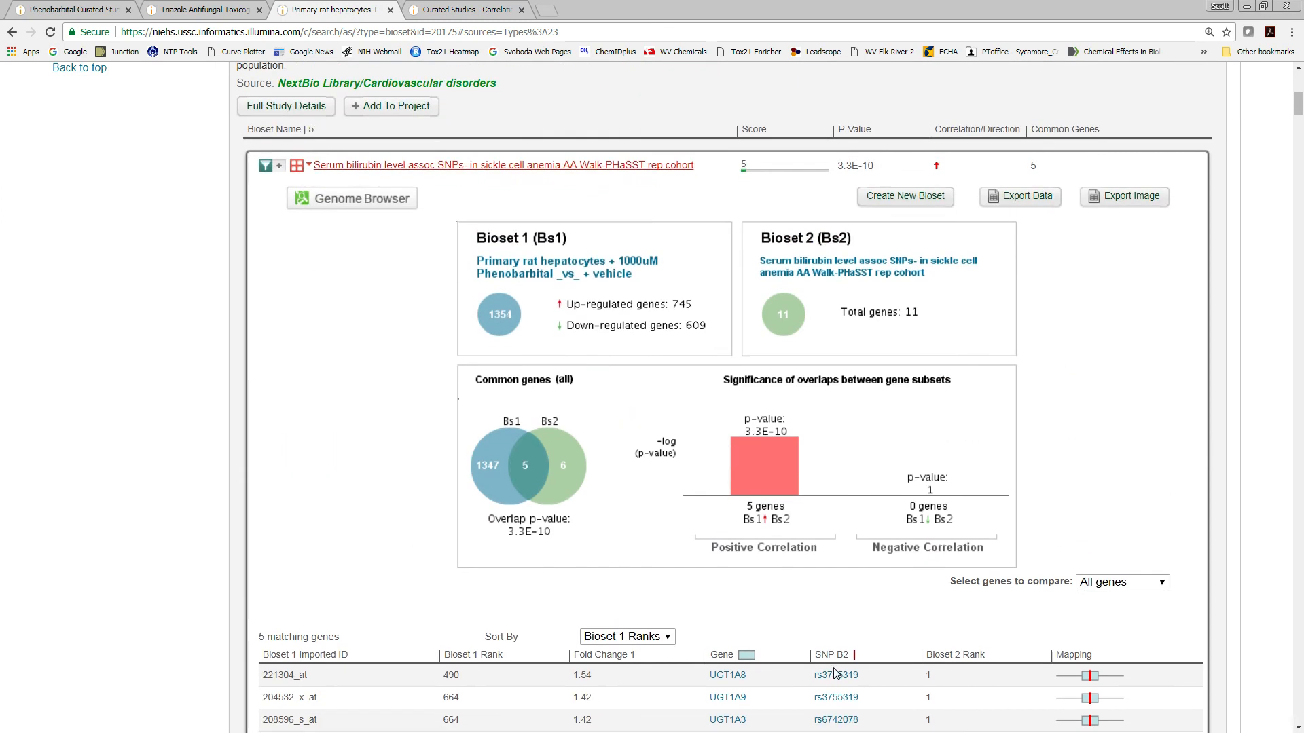
scroll(823, 650, up, 3)
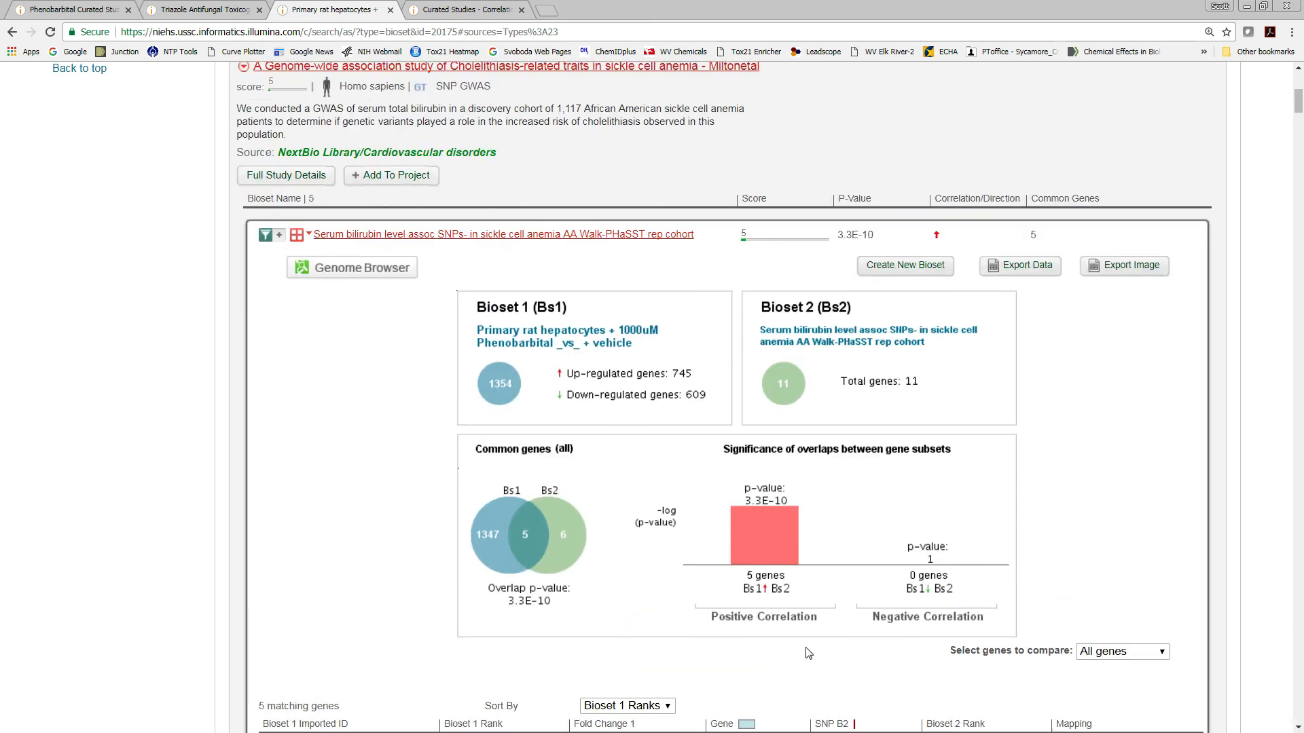
scroll(626, 428, up, 2)
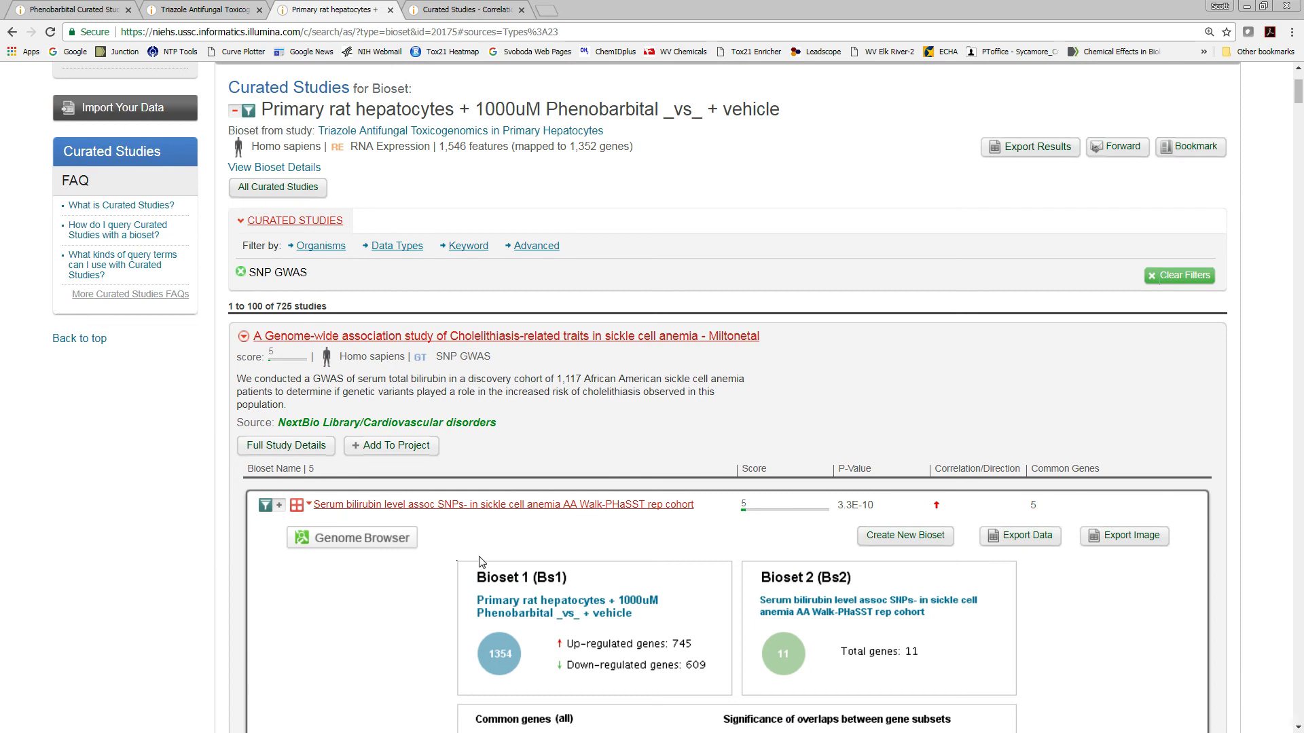
scroll(534, 583, down, 1)
scroll(535, 583, down, 2)
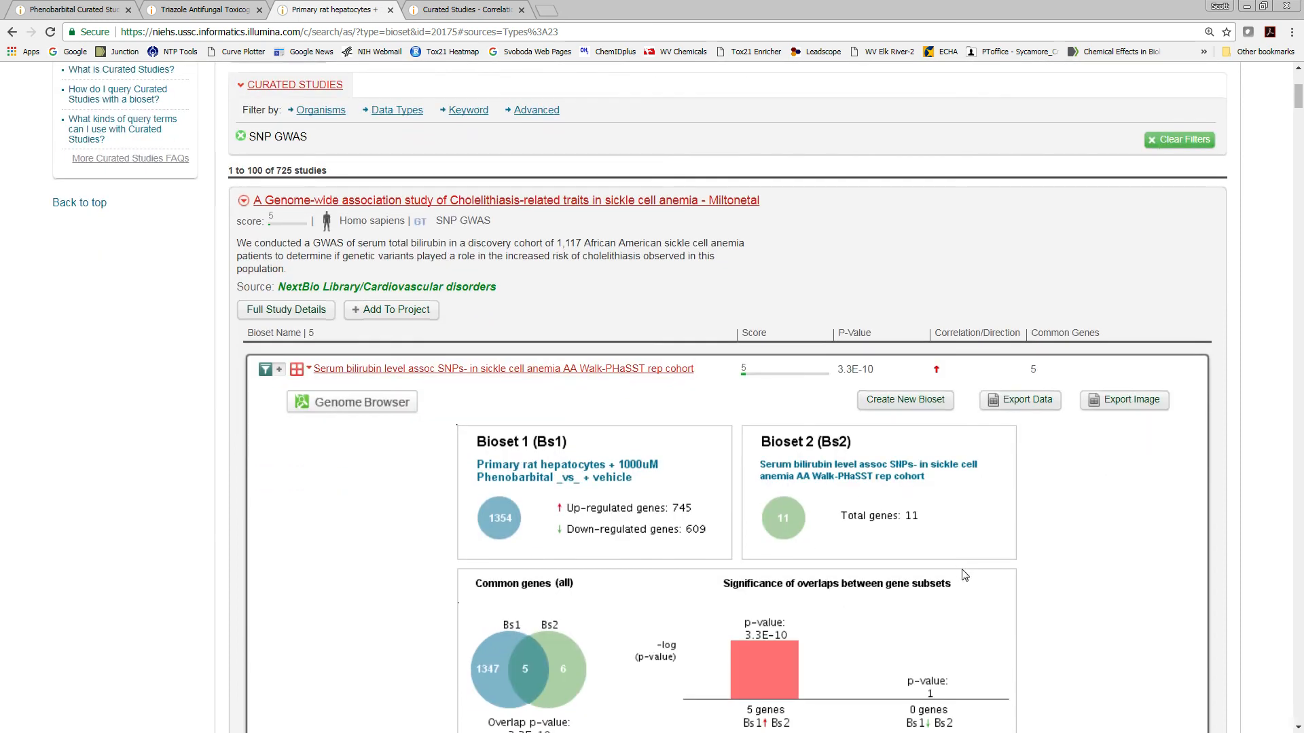
scroll(1079, 642, down, 2)
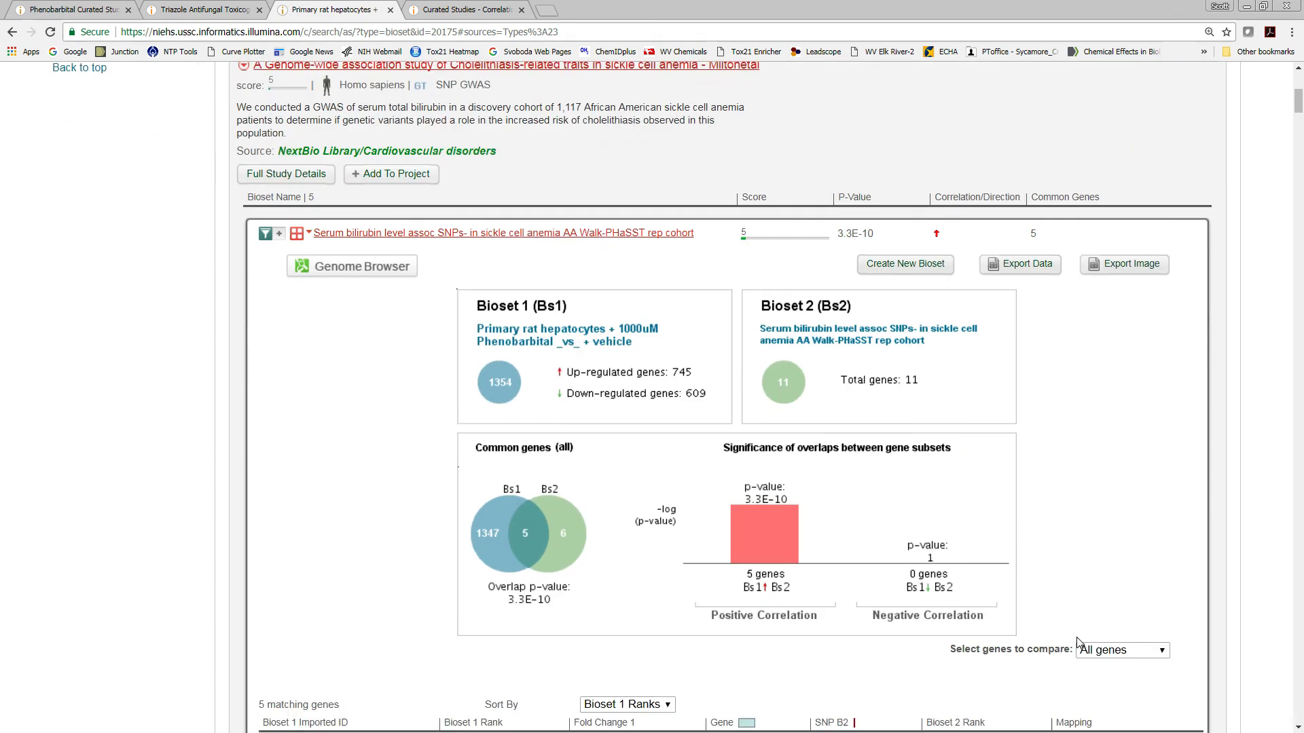
scroll(1079, 642, up, 3)
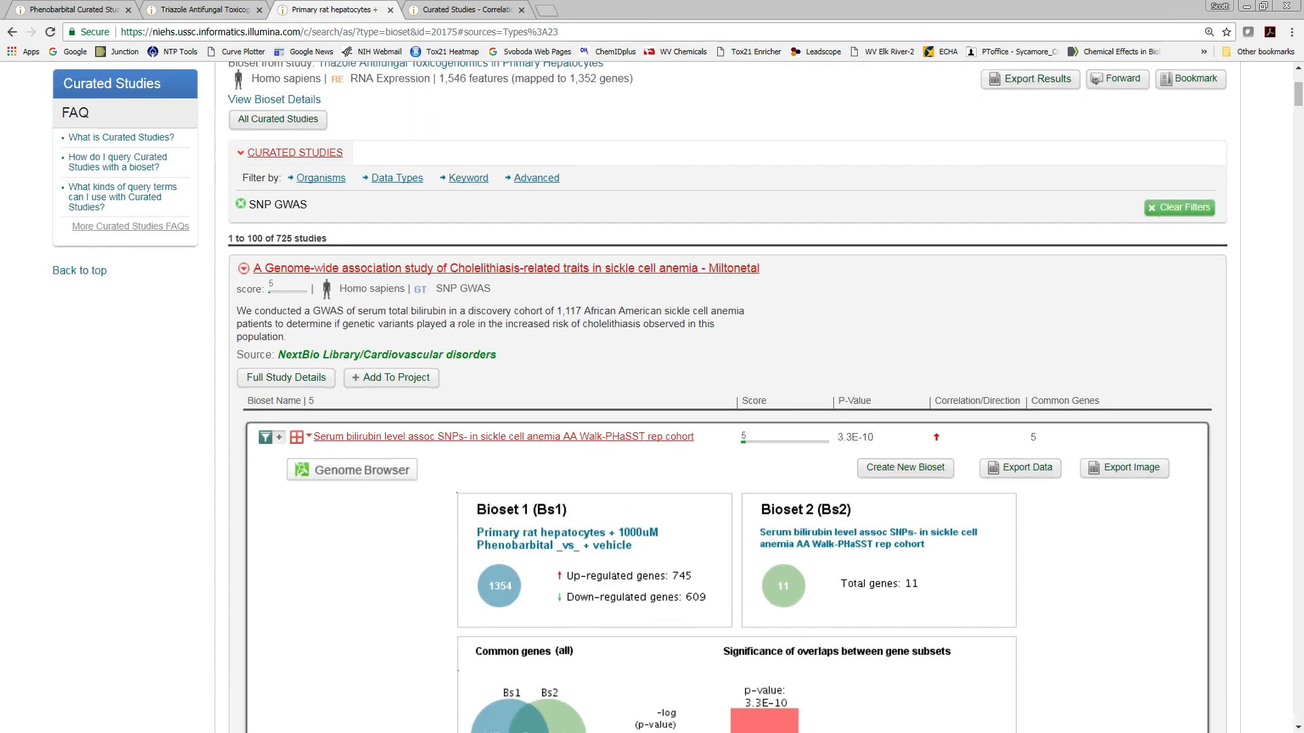